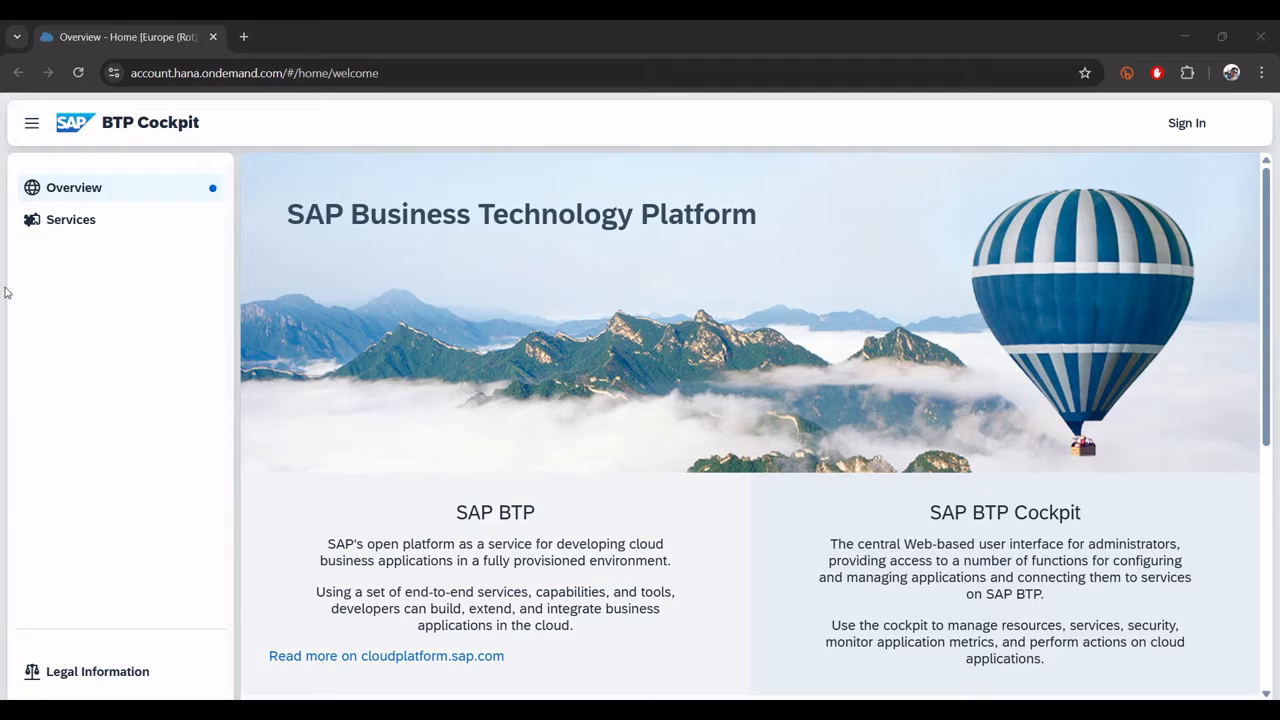
Register for SAP BTP from the cockpit welcome page and start the free cloud trial
scroll(451, 337, "down", 5)
scroll(500, 343, "up", 3)
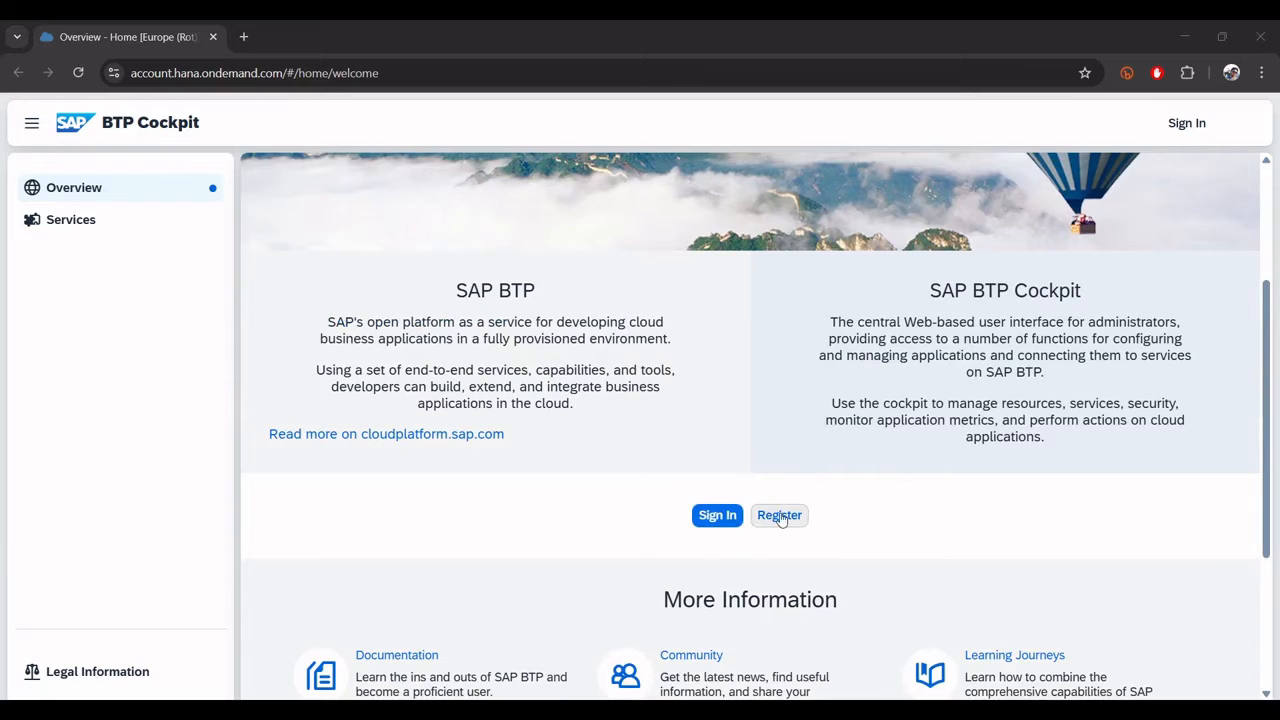
left_click(789, 520)
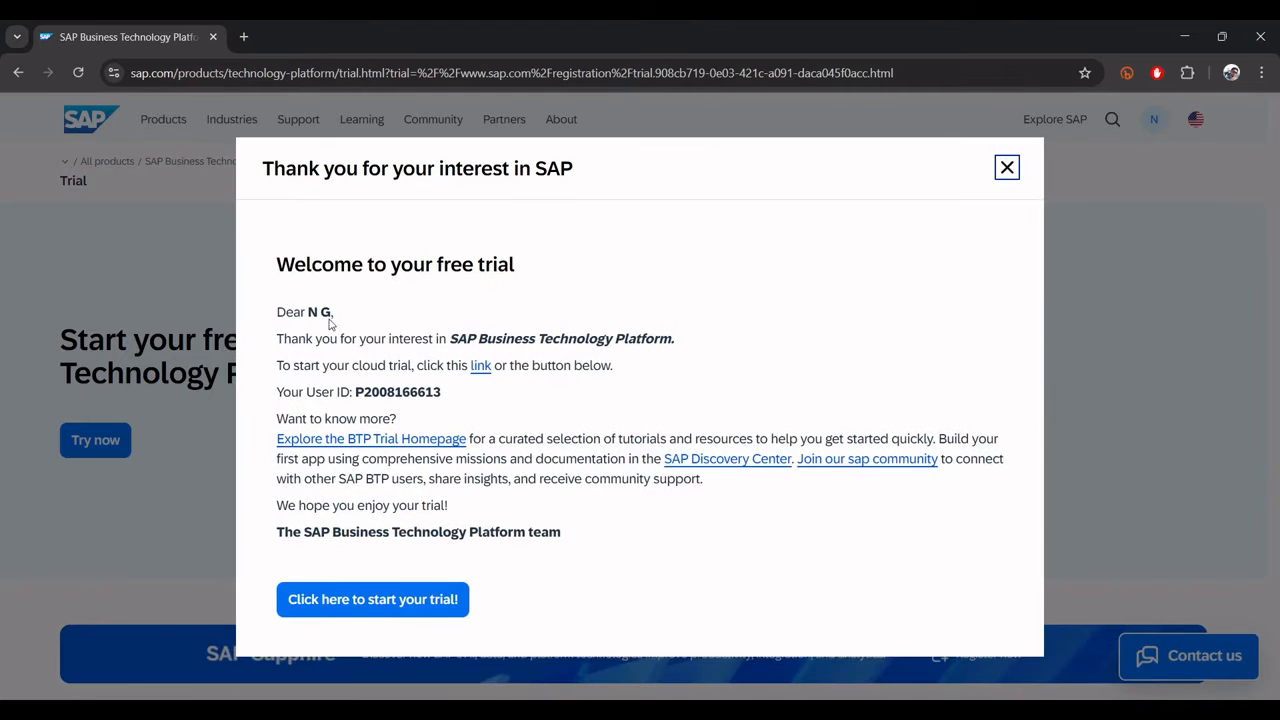
left_click(328, 601)
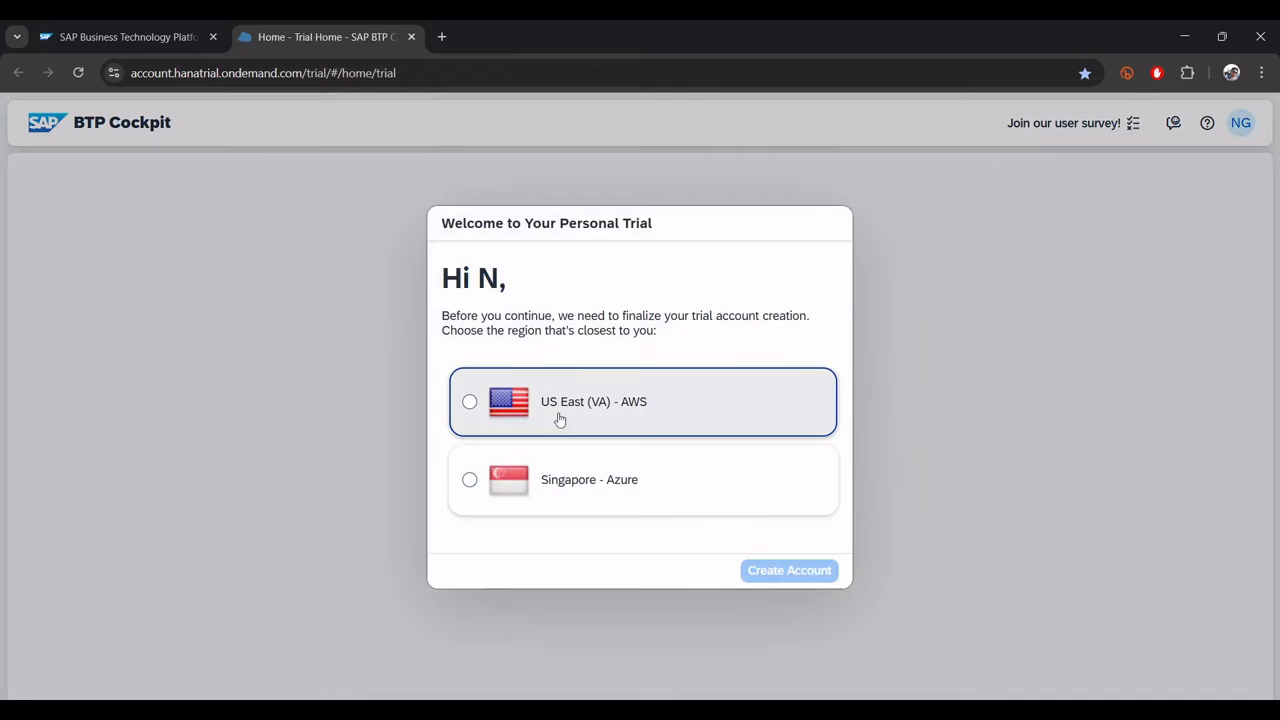
Create the trial account in the US East (VA) - AWS region and continue past the account setup summary
left_click(590, 406)
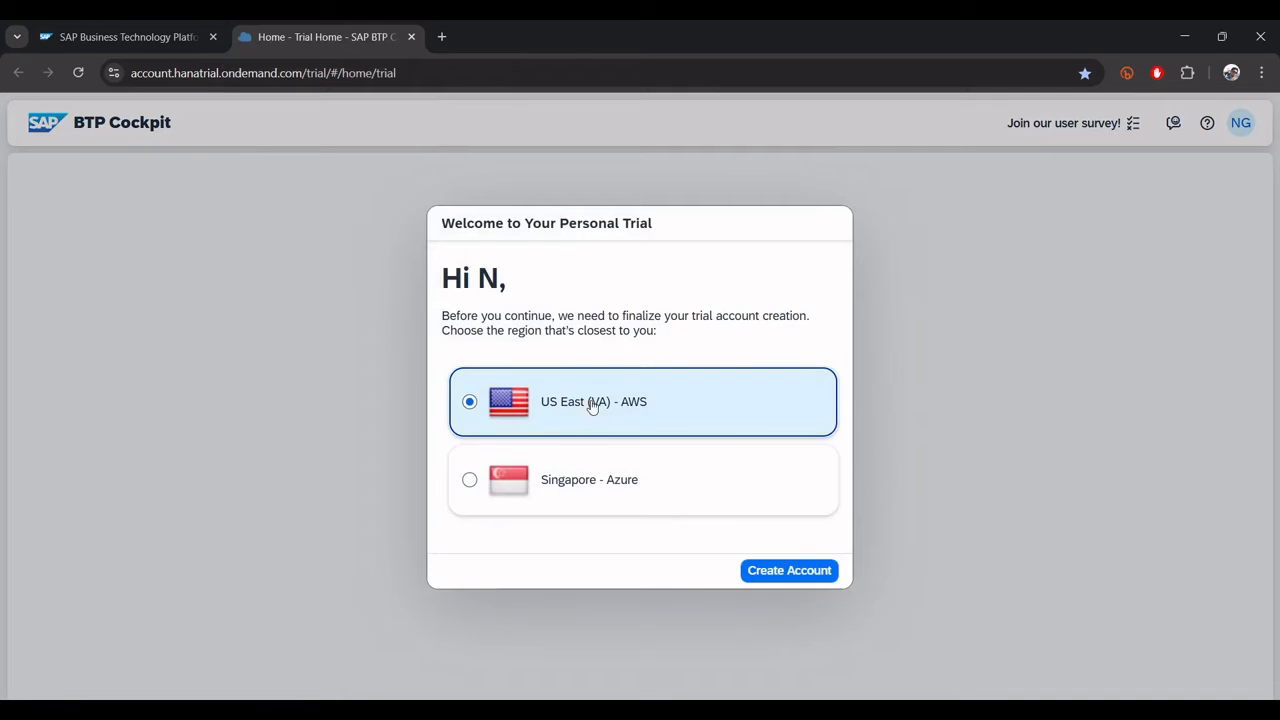
left_click(812, 578)
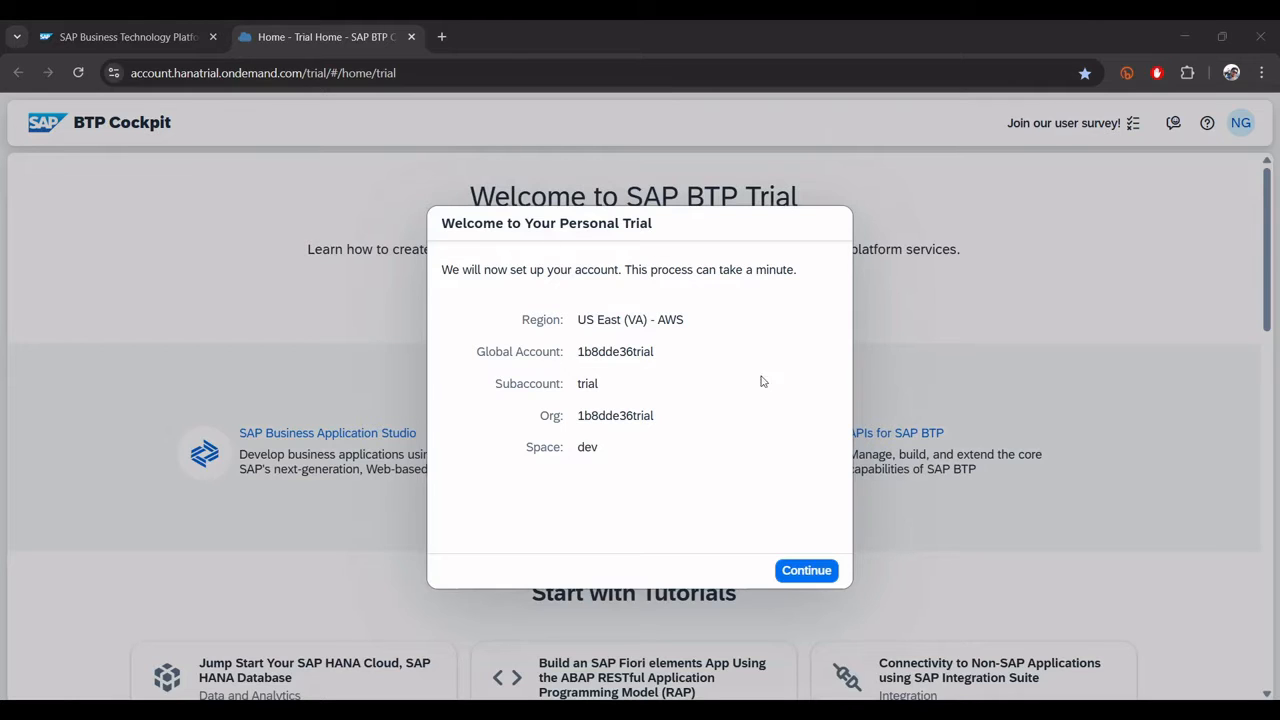
left_click(806, 571)
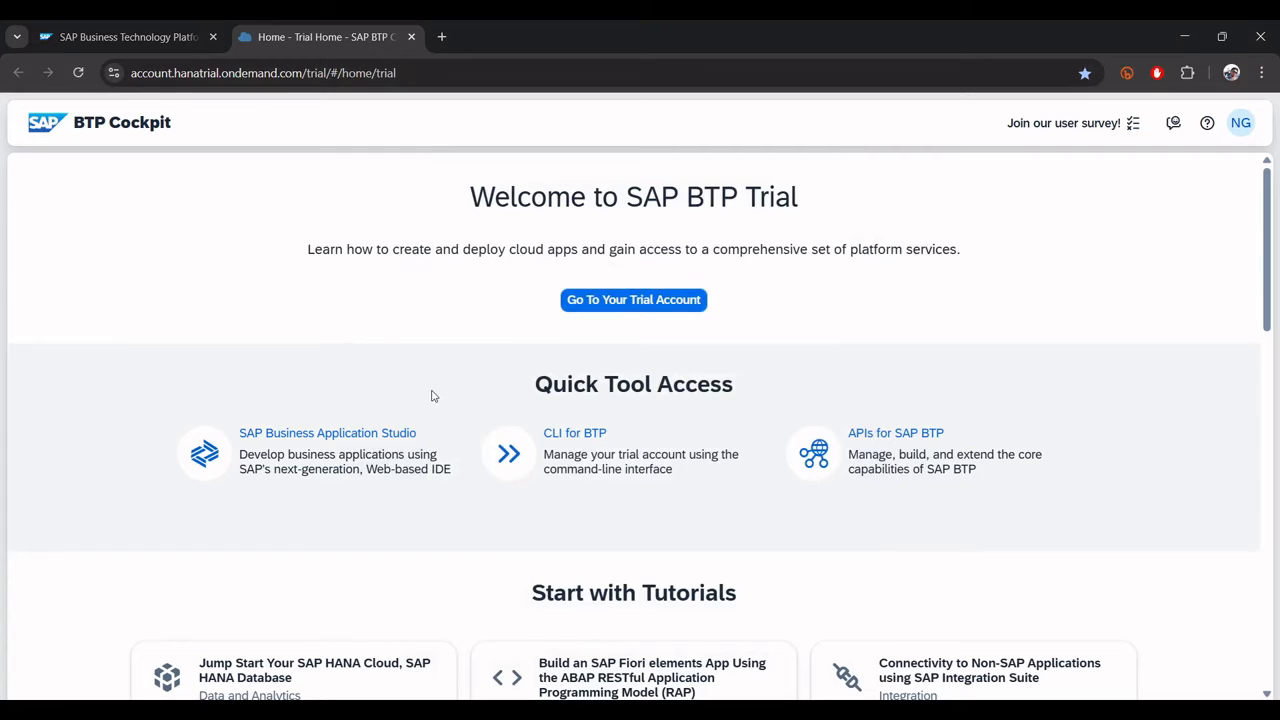
Go to the trial account from the trial home page and open its trial subaccount
scroll(432, 396, "down", 5)
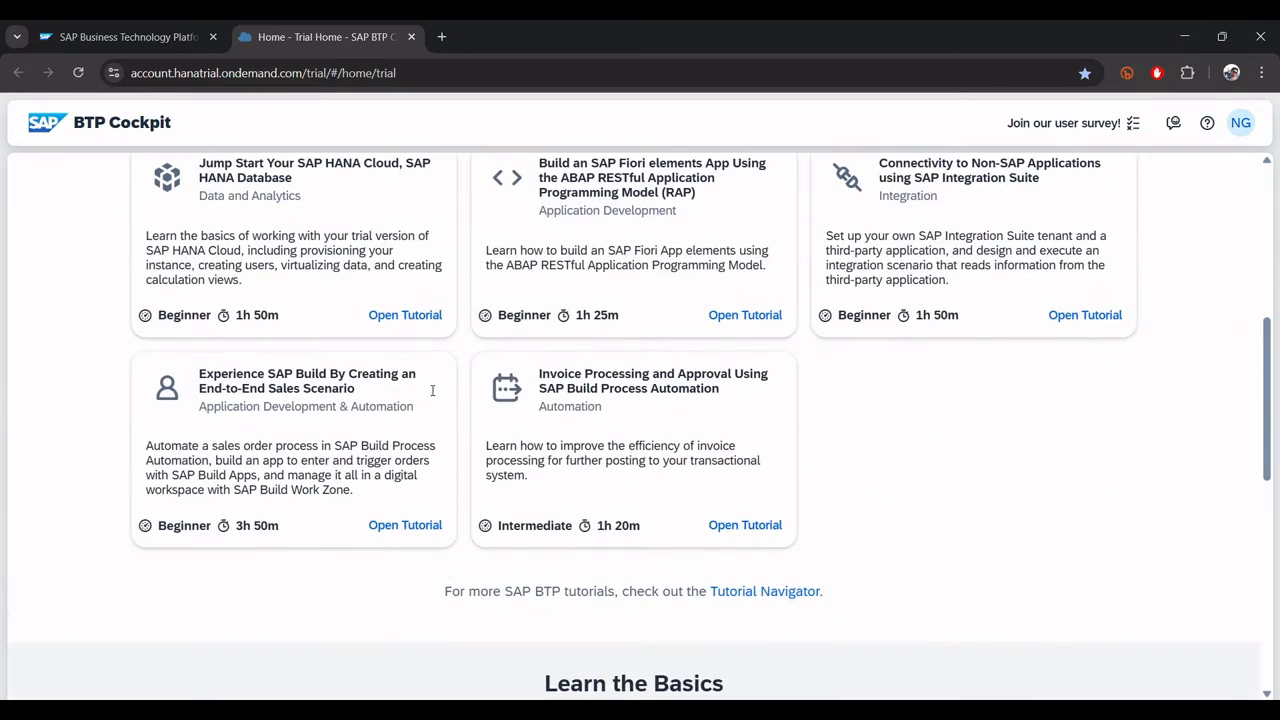
scroll(432, 390, "up", 5)
left_click(652, 300)
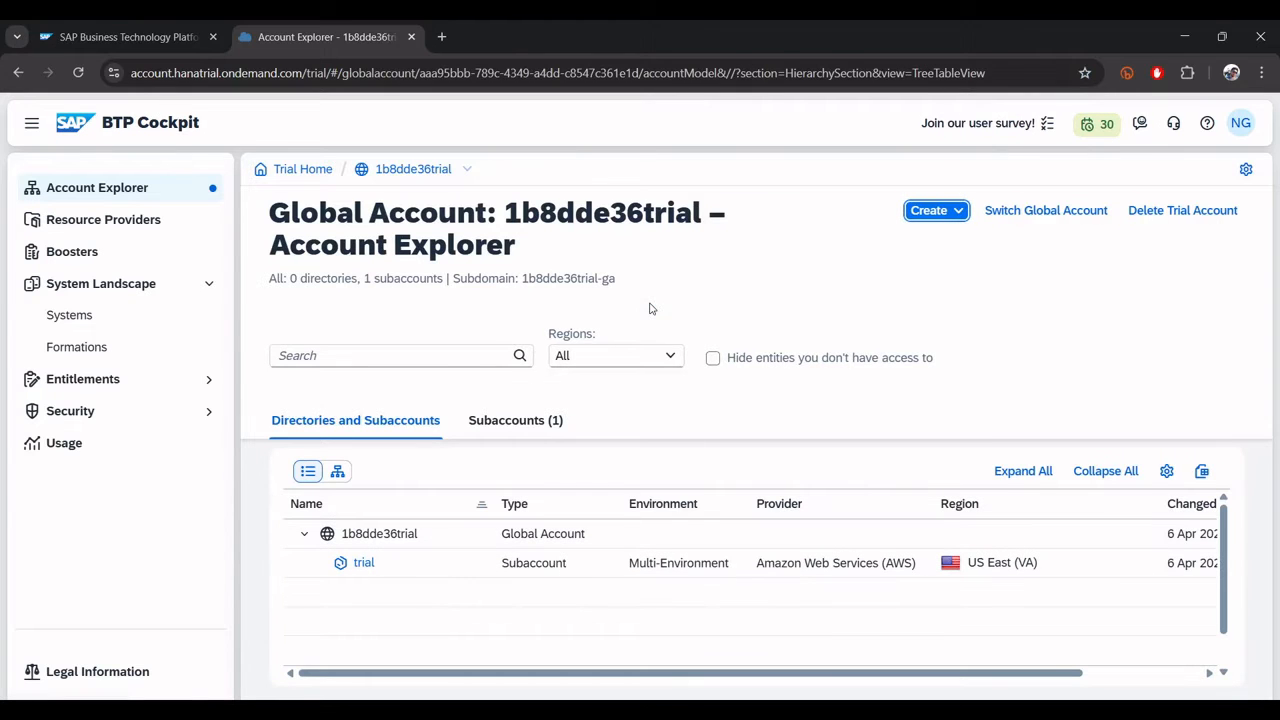
scroll(646, 569, "down", 1)
scroll(646, 569, "up", 1)
left_click(363, 564)
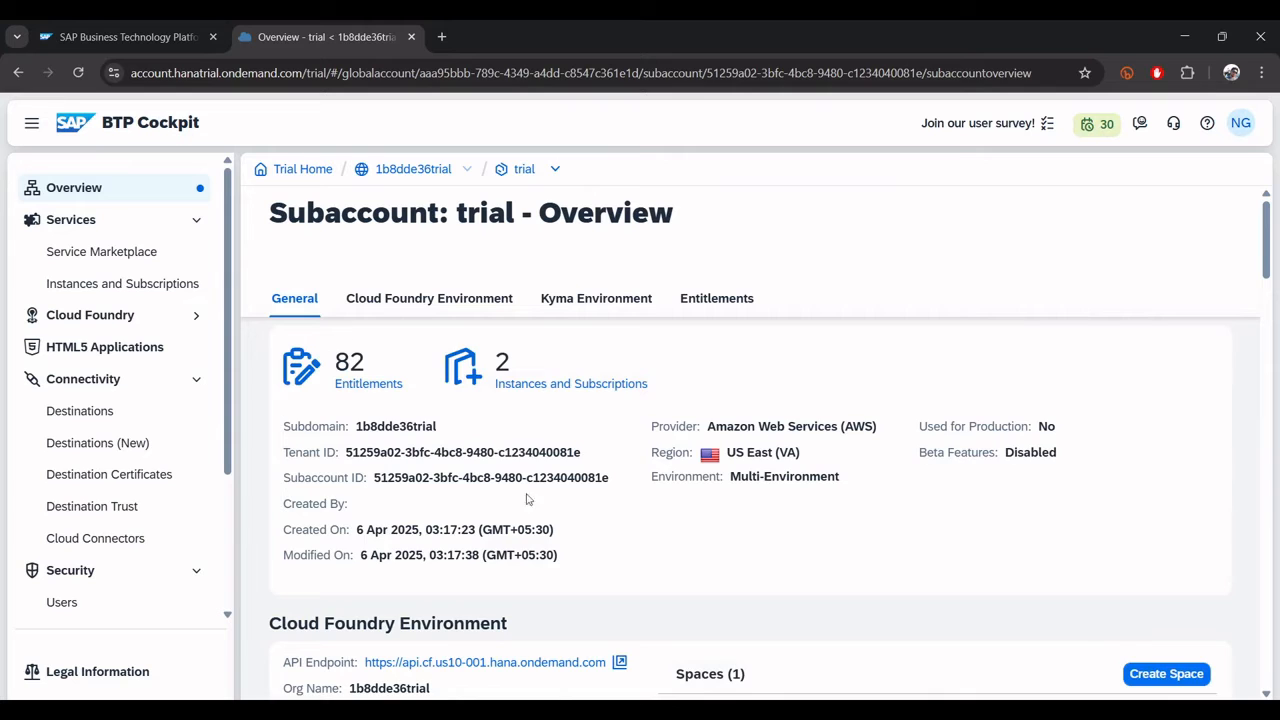
Examine the trial subaccount's overview, including its Cloud Foundry environment, Kyma environment and entitlements
scroll(535, 505, "down", 3)
scroll(539, 512, "down", 8)
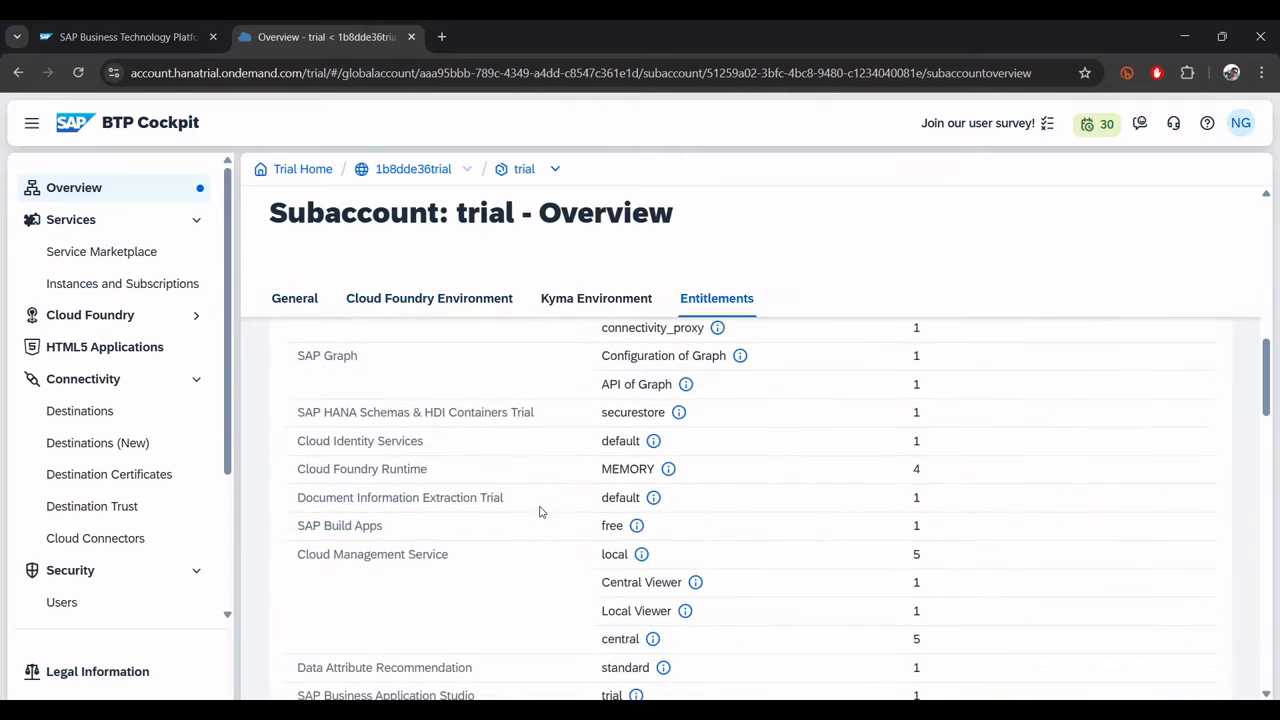
scroll(543, 512, "up", 12)
scroll(543, 512, "down", 14)
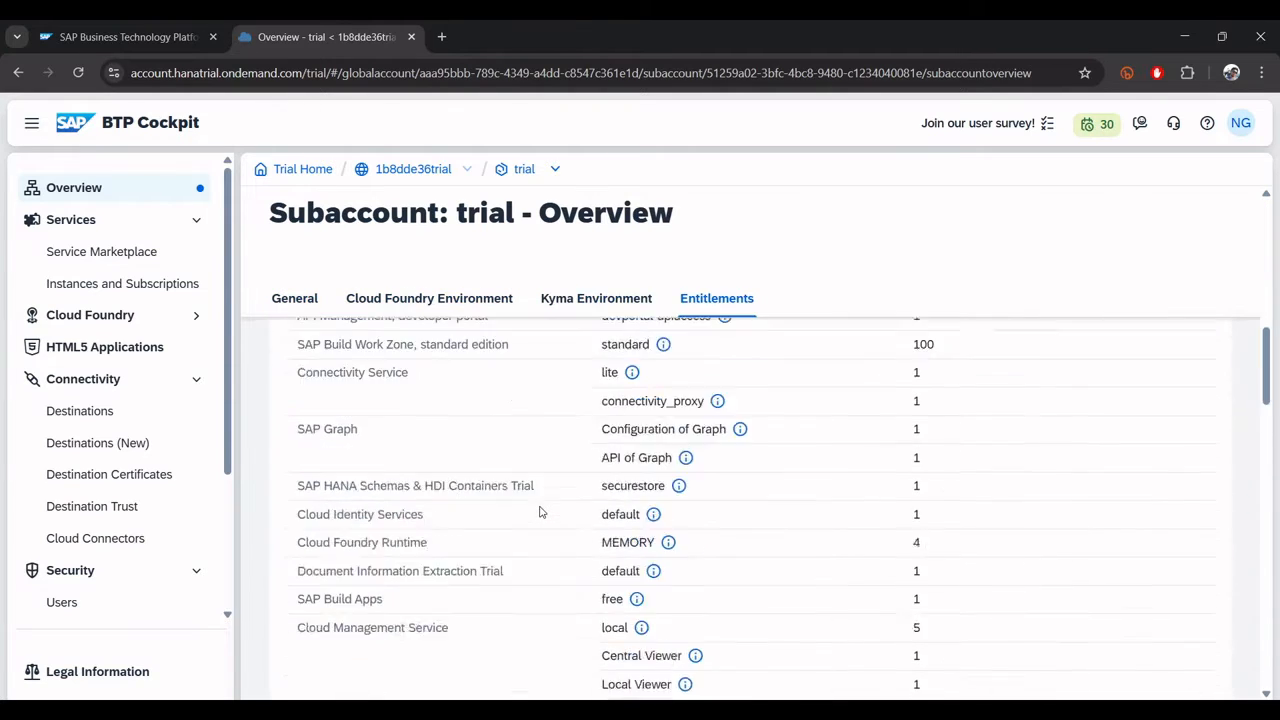
scroll(539, 512, "down", 15)
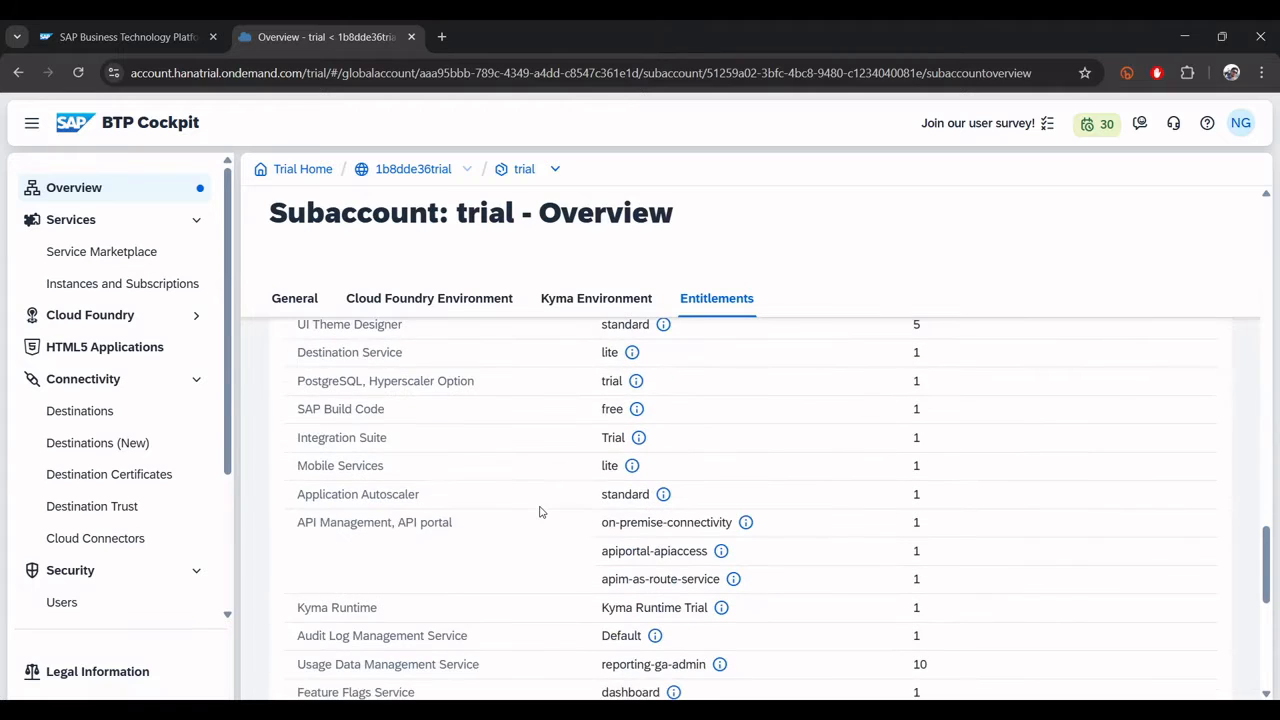
scroll(647, 519, "up", 20)
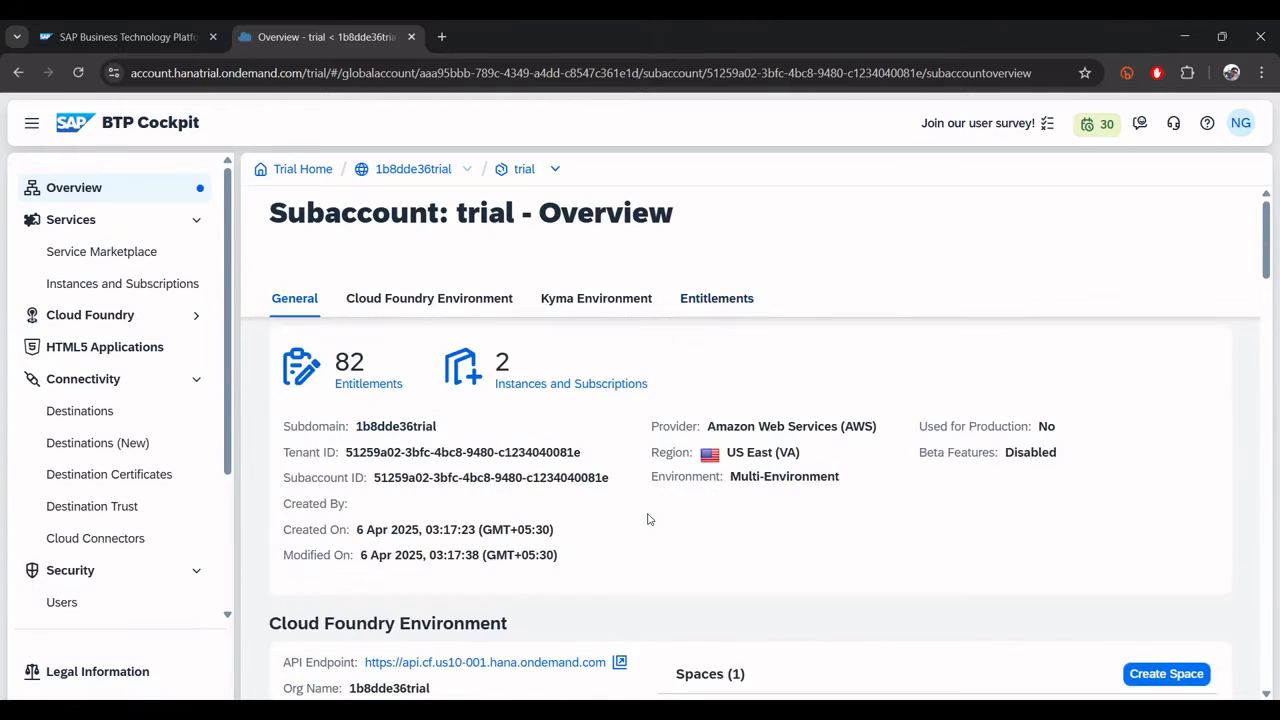
scroll(647, 519, "down", 3)
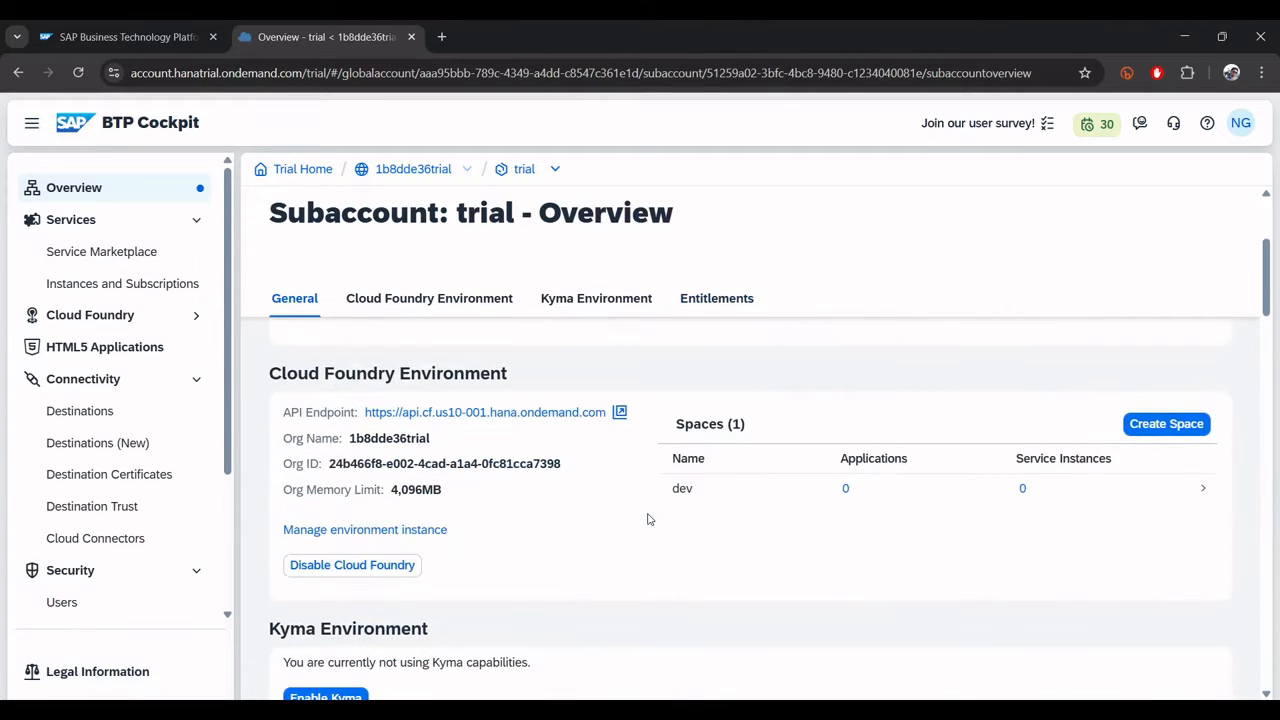
scroll(647, 519, "down", 5)
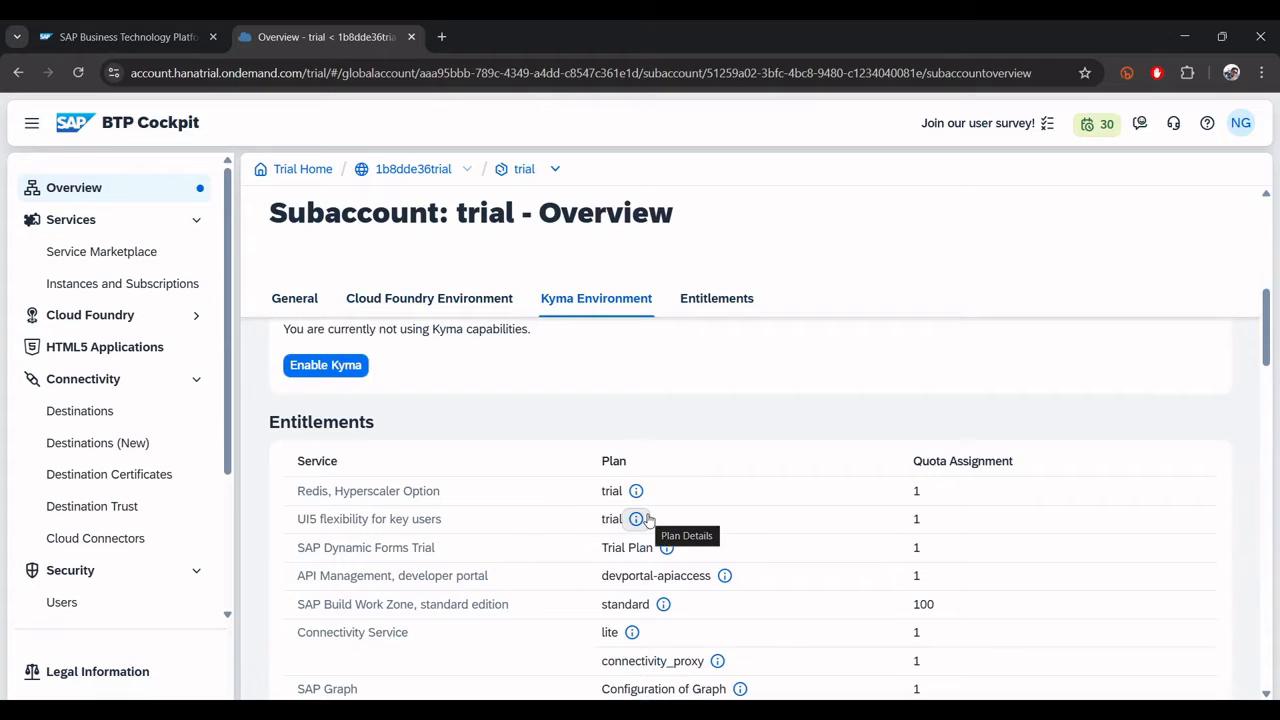
Open the list of users in the trial subaccount's security area
scroll(123, 600, "down", 1)
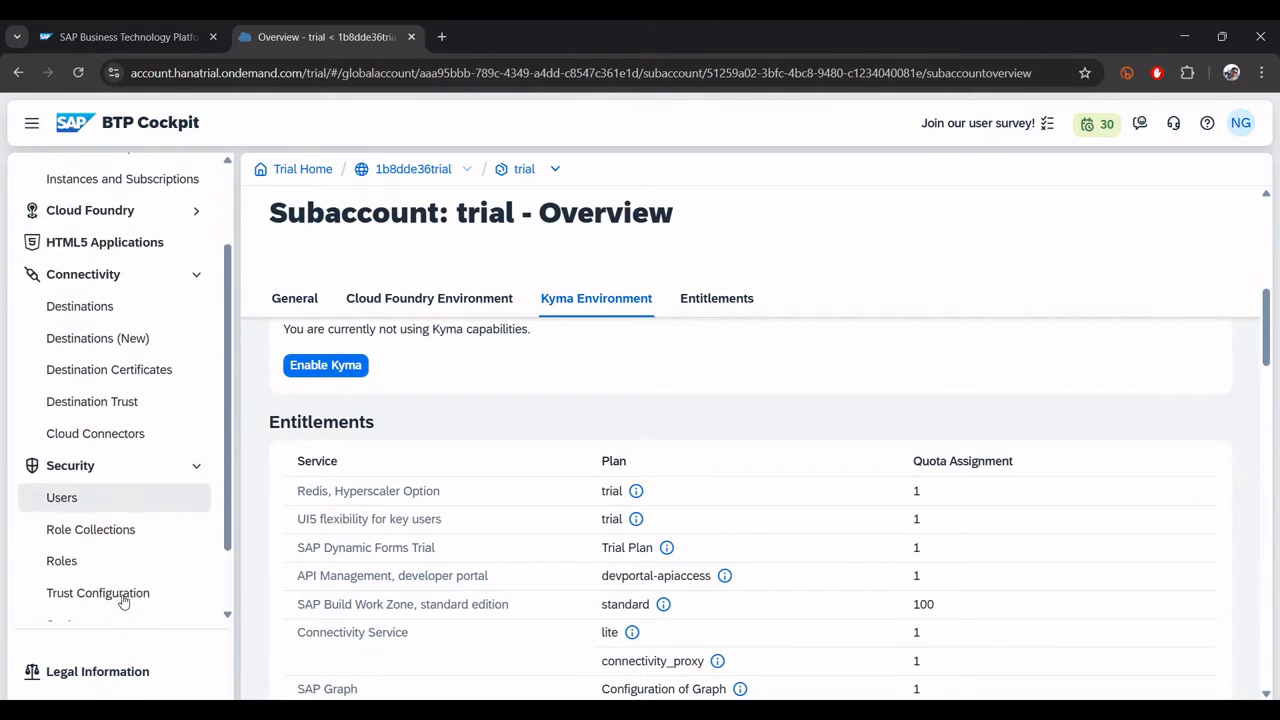
scroll(123, 600, "down", 1)
left_click(86, 406)
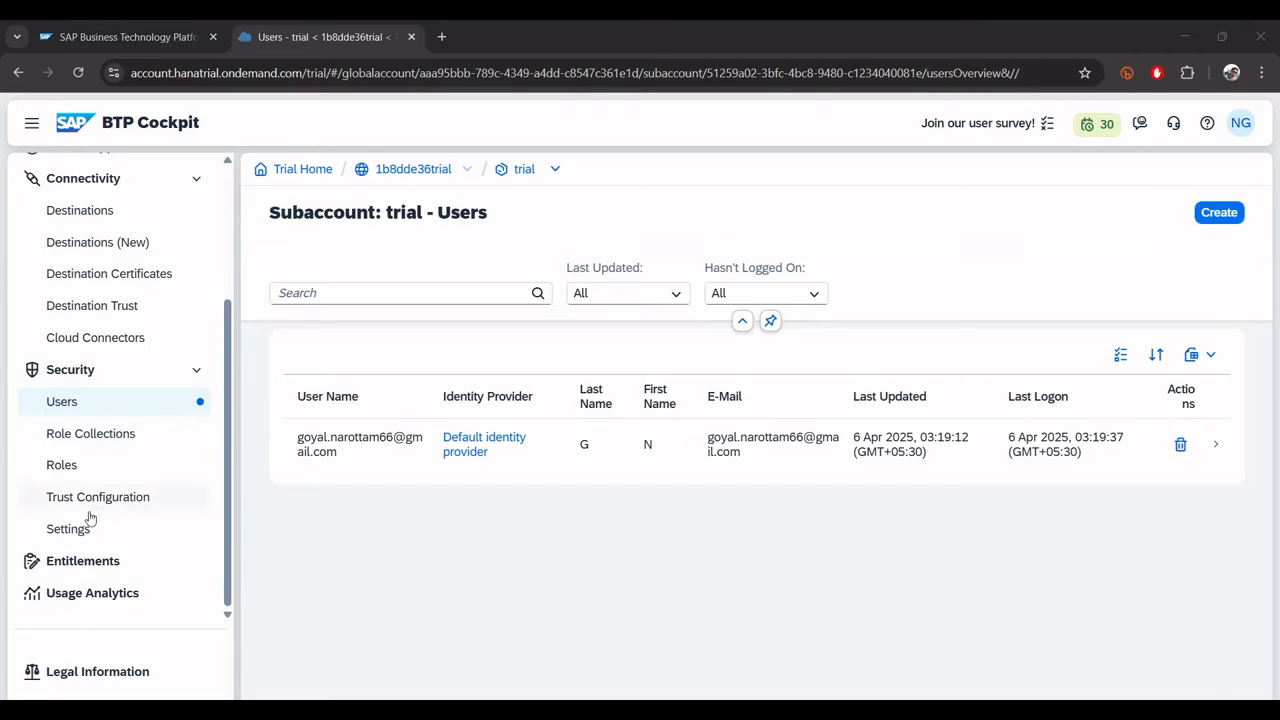
Open the trial subaccount's entitlements for editing and bring up the services available for adding service plans
left_click(84, 566)
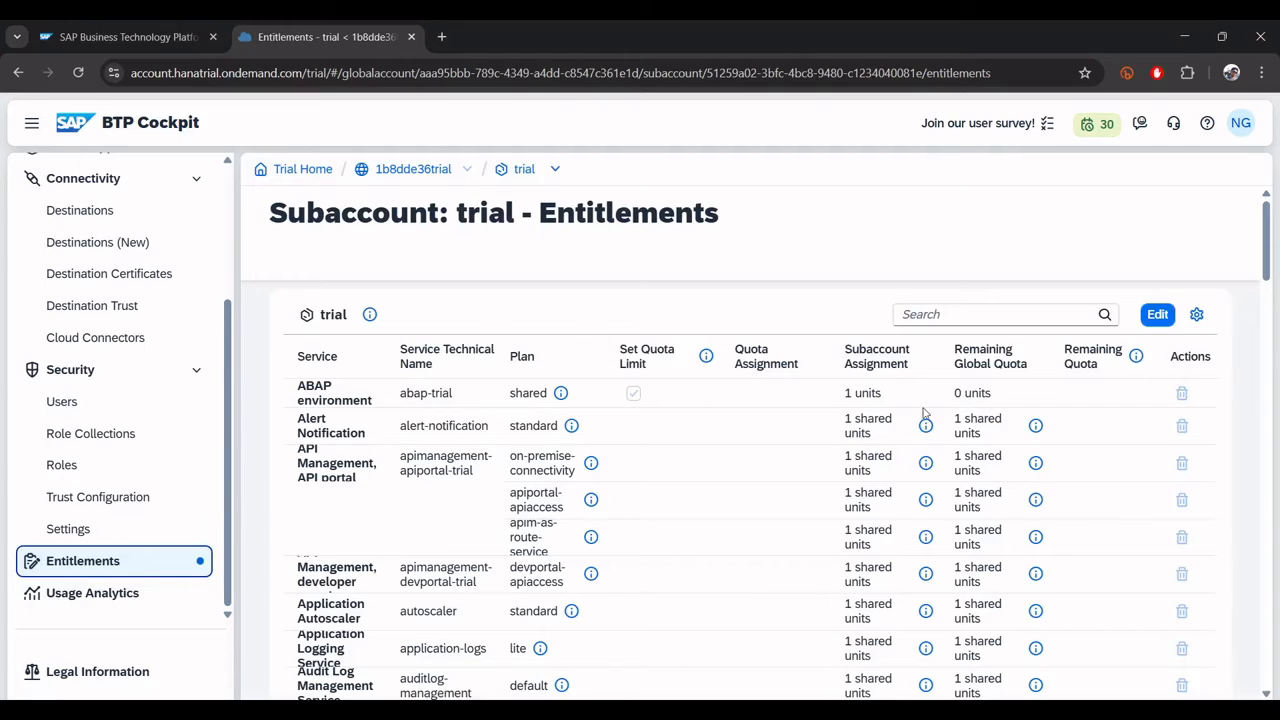
left_click(1163, 318)
left_click(1160, 316)
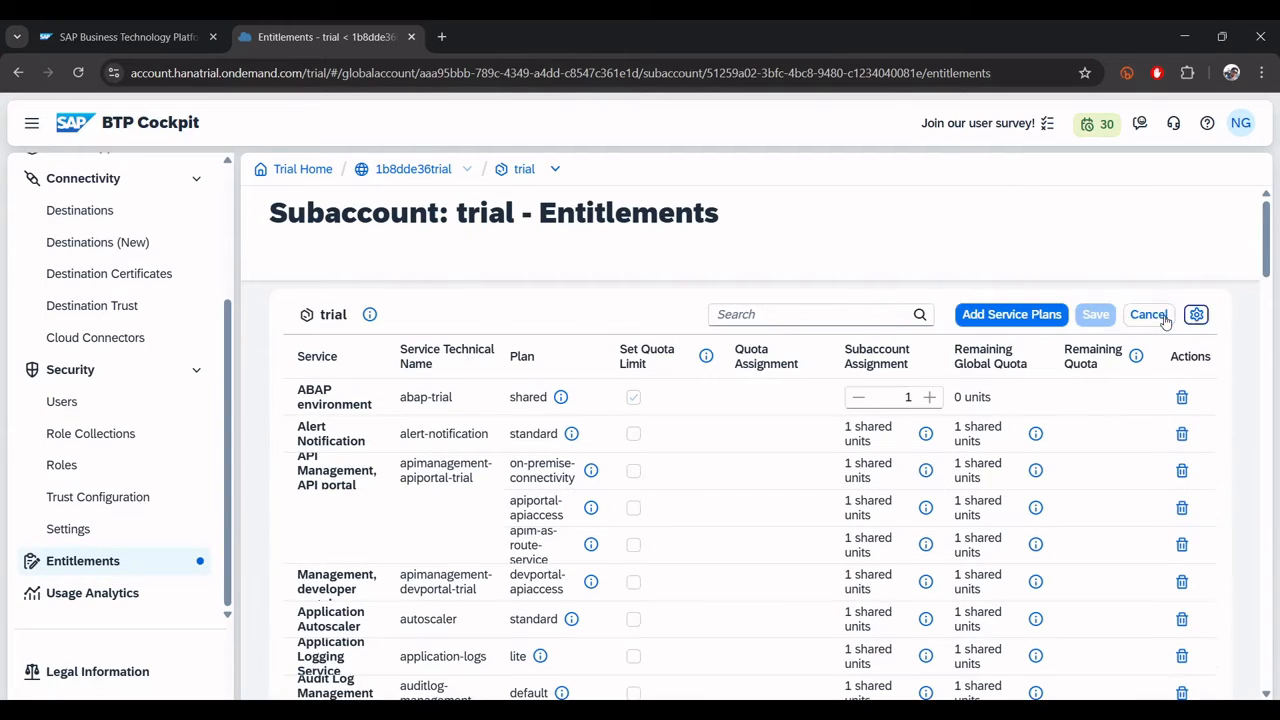
left_click(1004, 316)
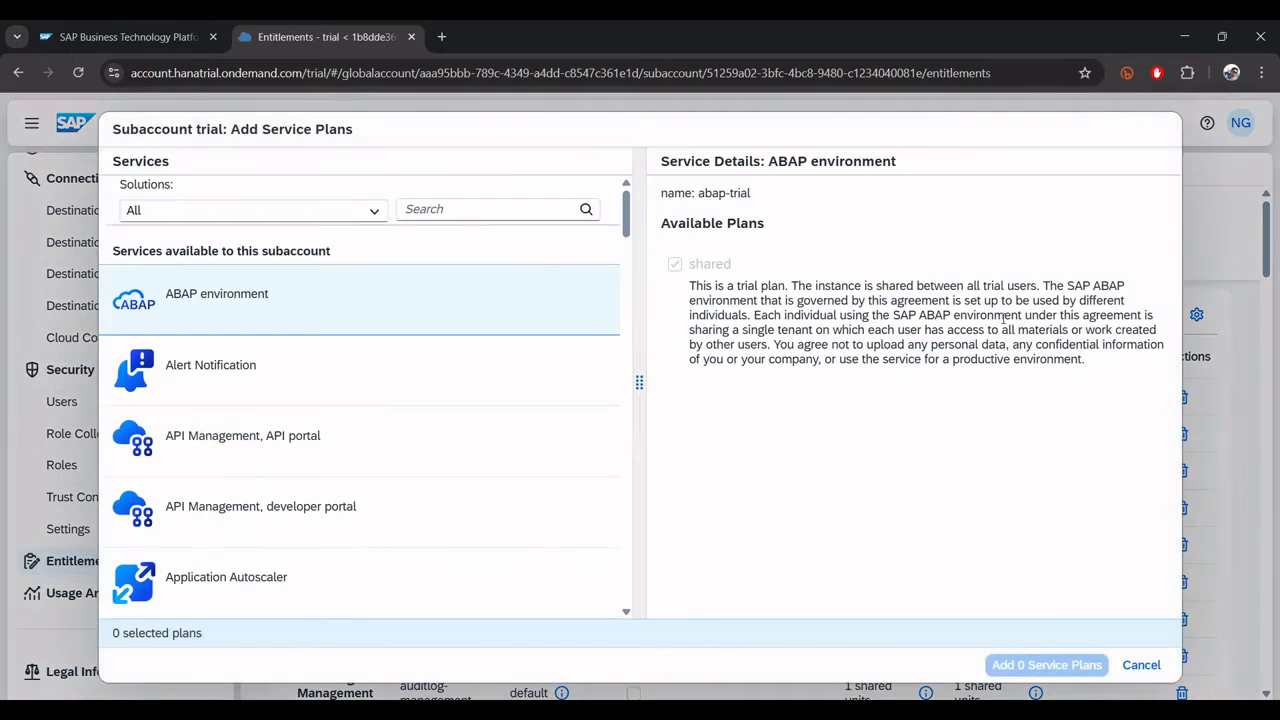
Search the available services for "integr" and inspect the plans of SAP Process Integration Runtime, Master Data Integration, Integration Suite and Continuous Integration & Delivery
left_click(477, 212)
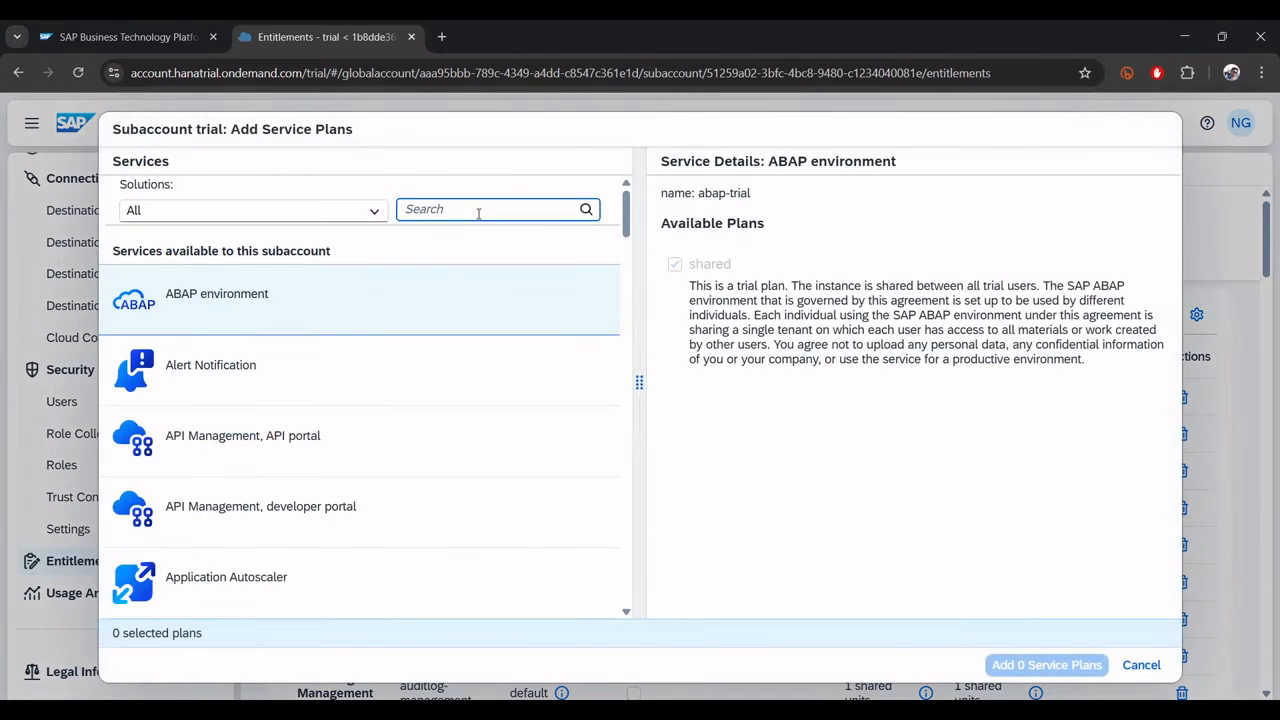
type("integr")
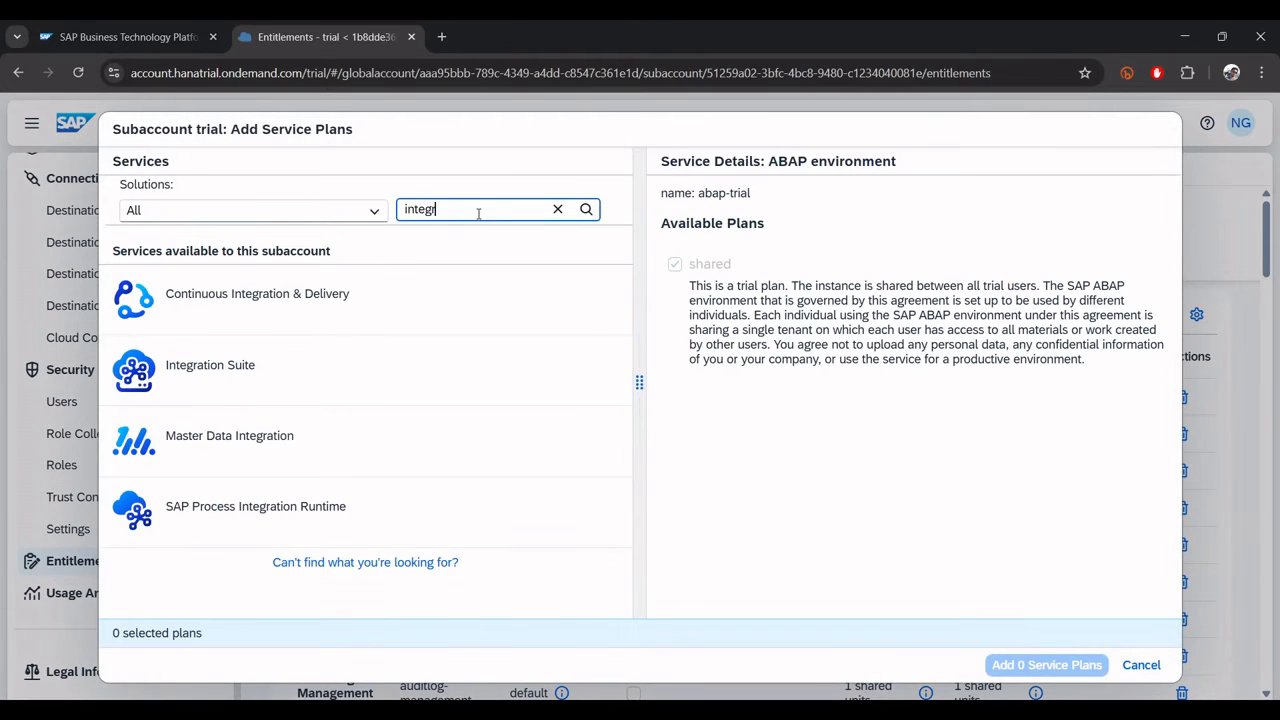
left_click(300, 506)
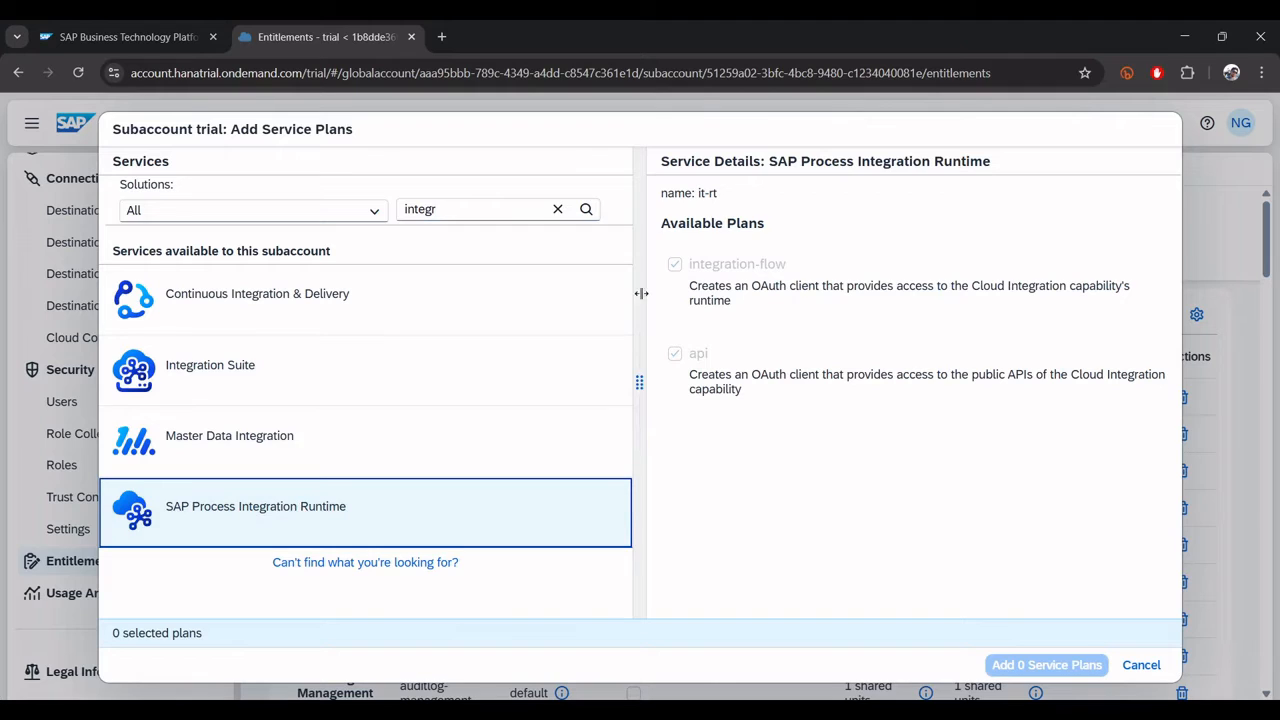
left_click(308, 445)
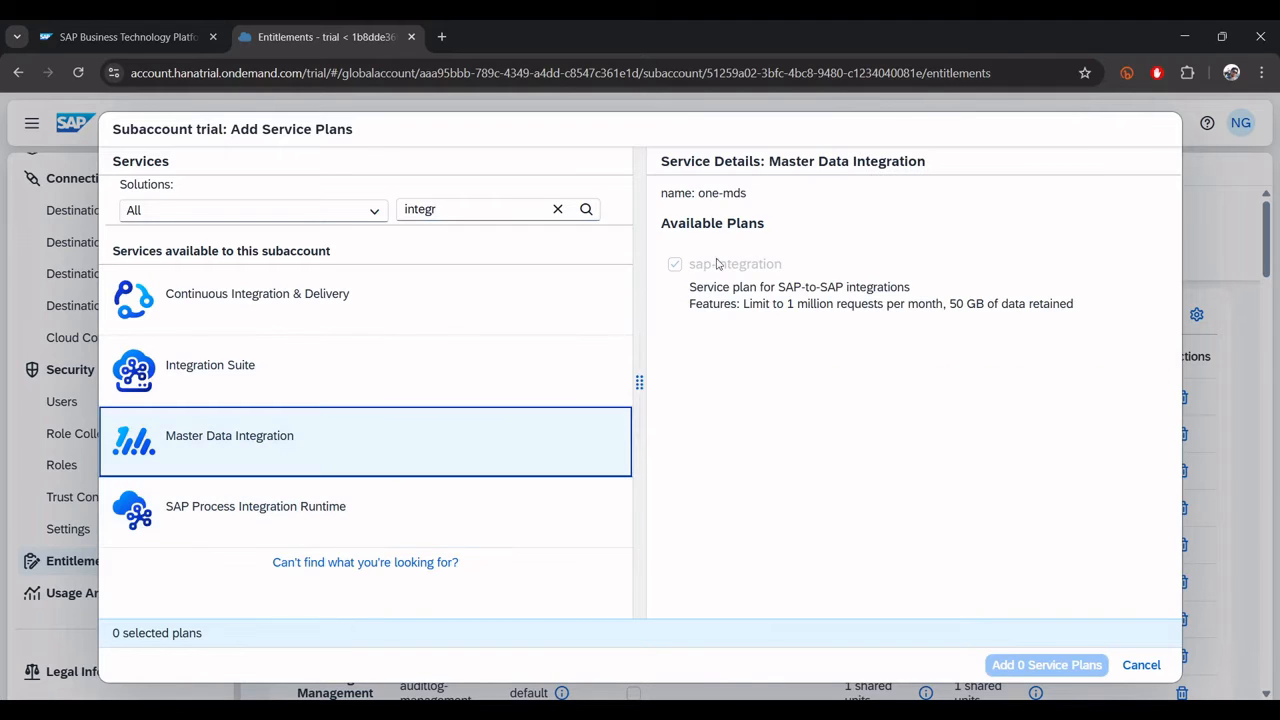
left_click(320, 380)
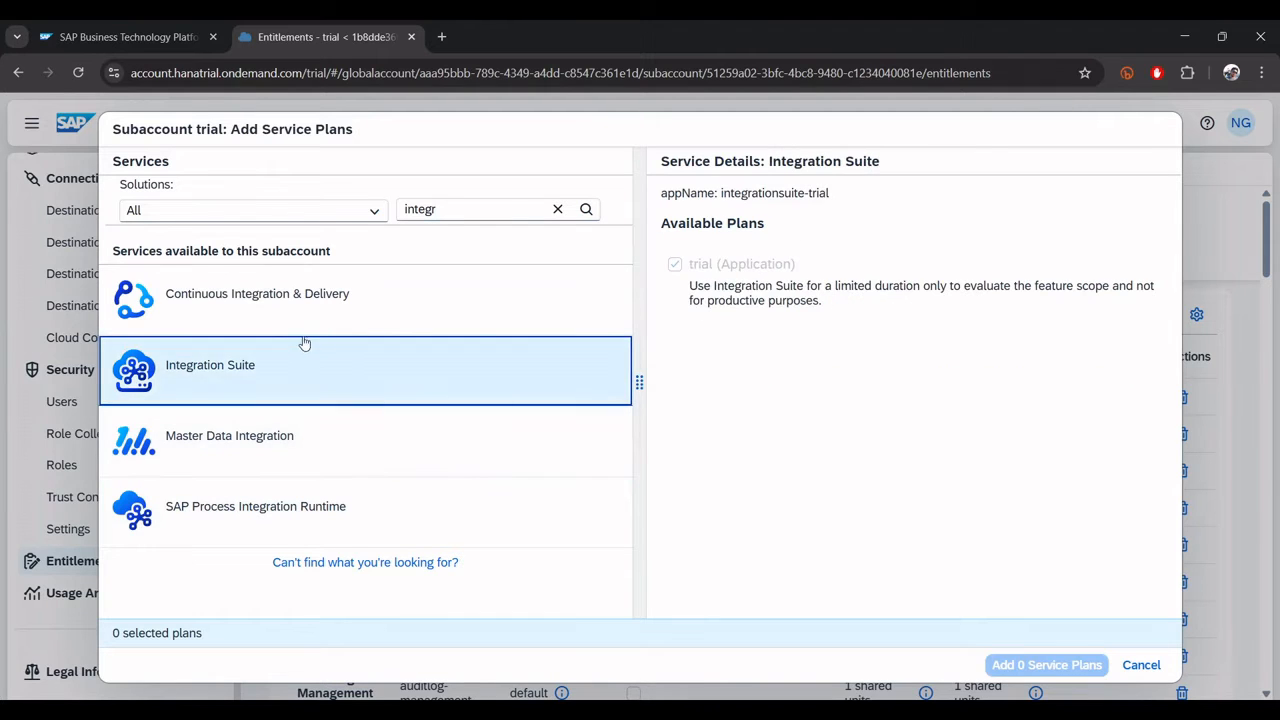
left_click(364, 316)
Clear the search, inspect the service plans under the Integration solution, and cancel adding service plans
left_click(557, 209)
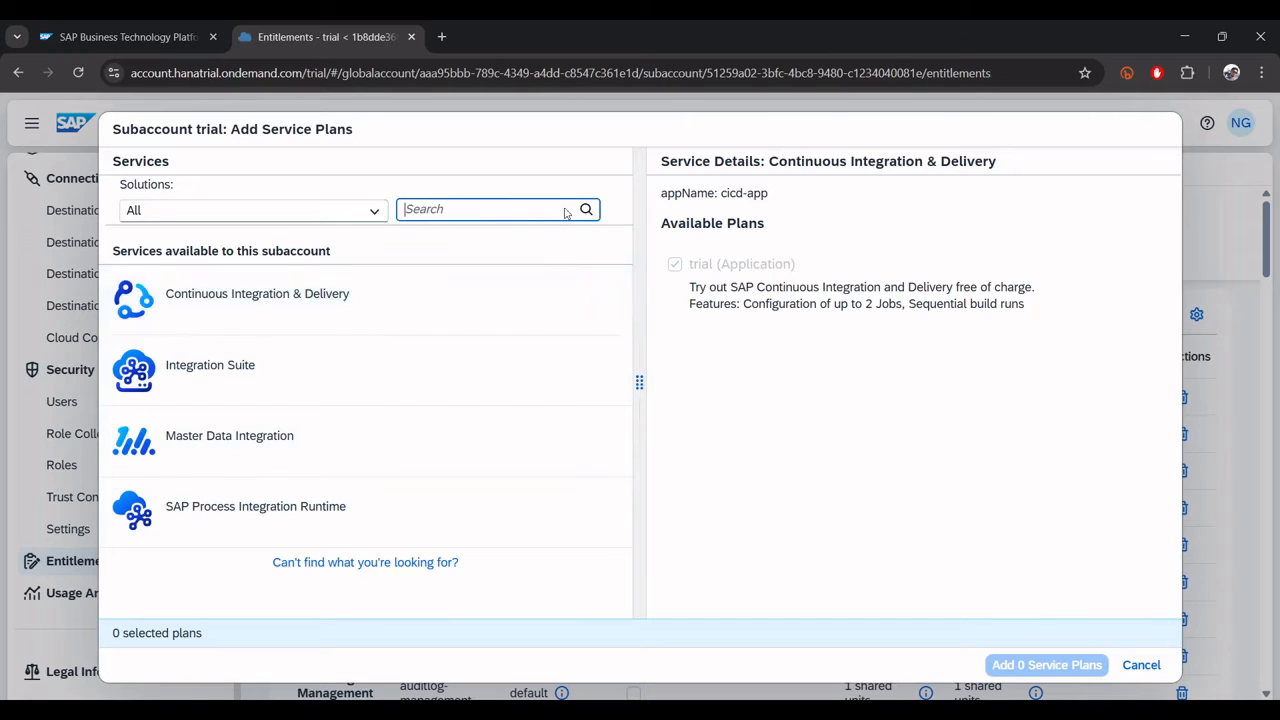
left_click(374, 210)
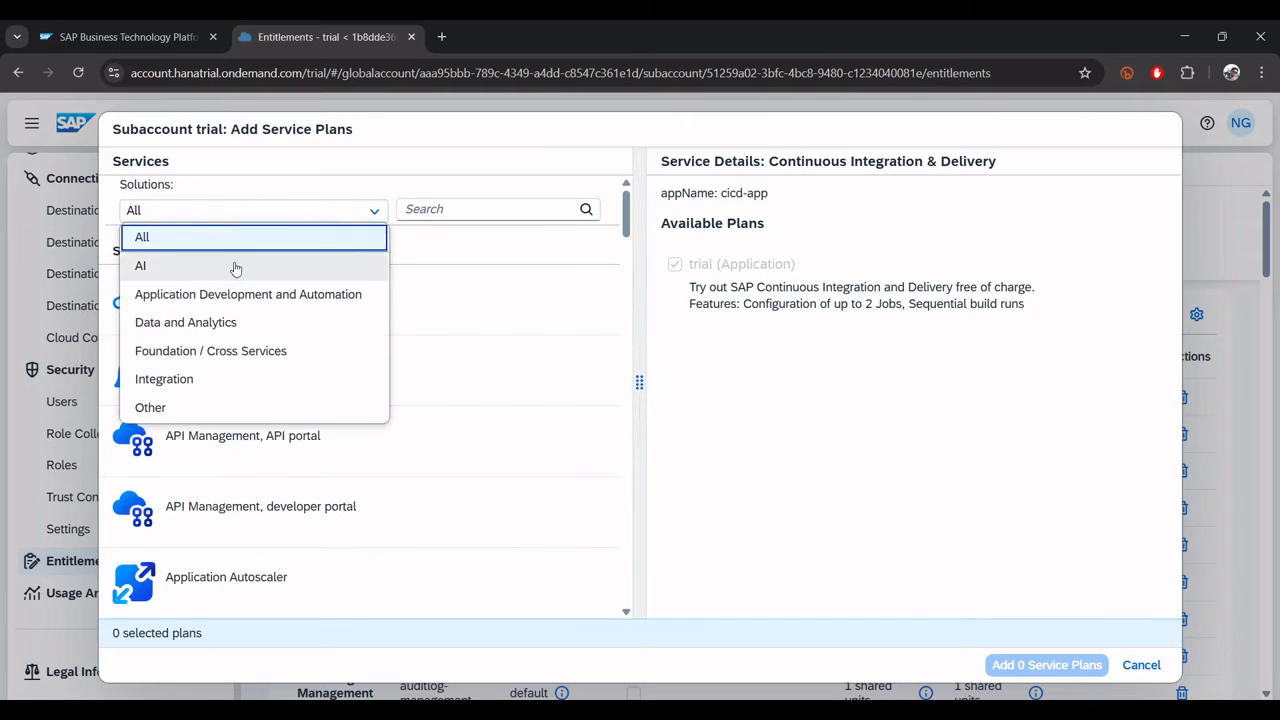
left_click(215, 379)
scroll(274, 555, "down", 5)
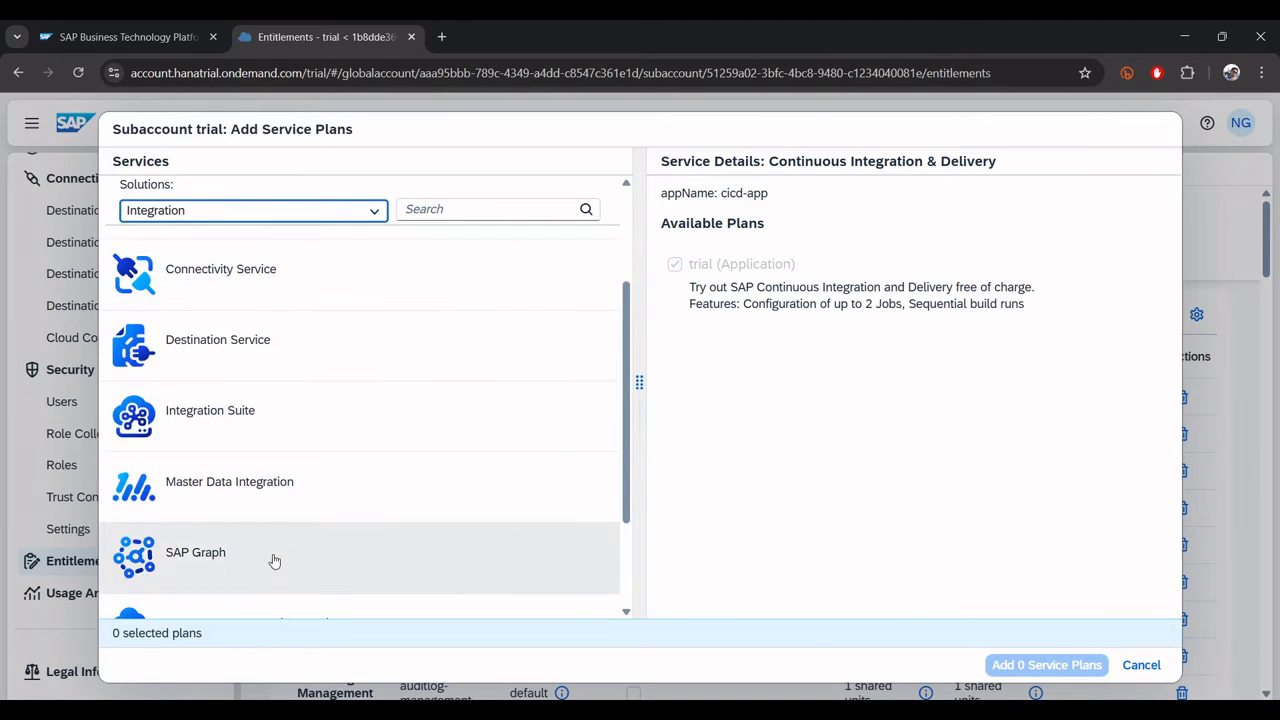
scroll(274, 560, "up", 2)
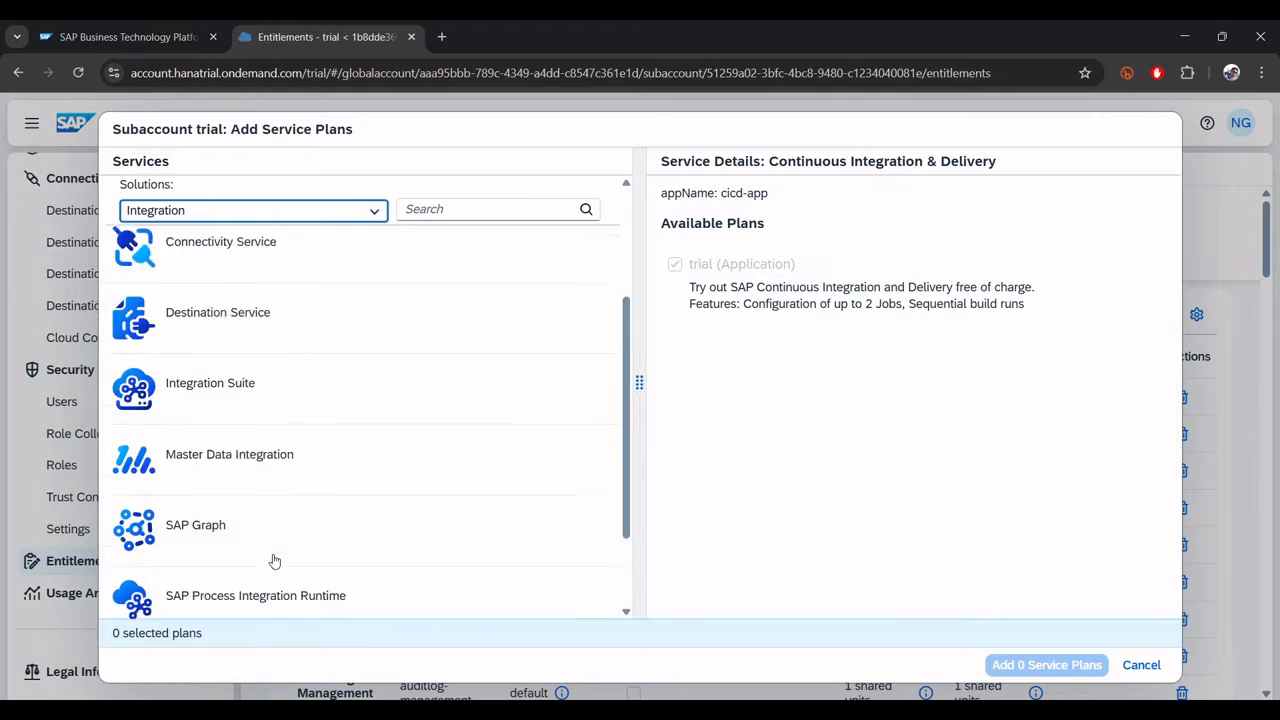
scroll(274, 560, "down", 2)
left_click(300, 485)
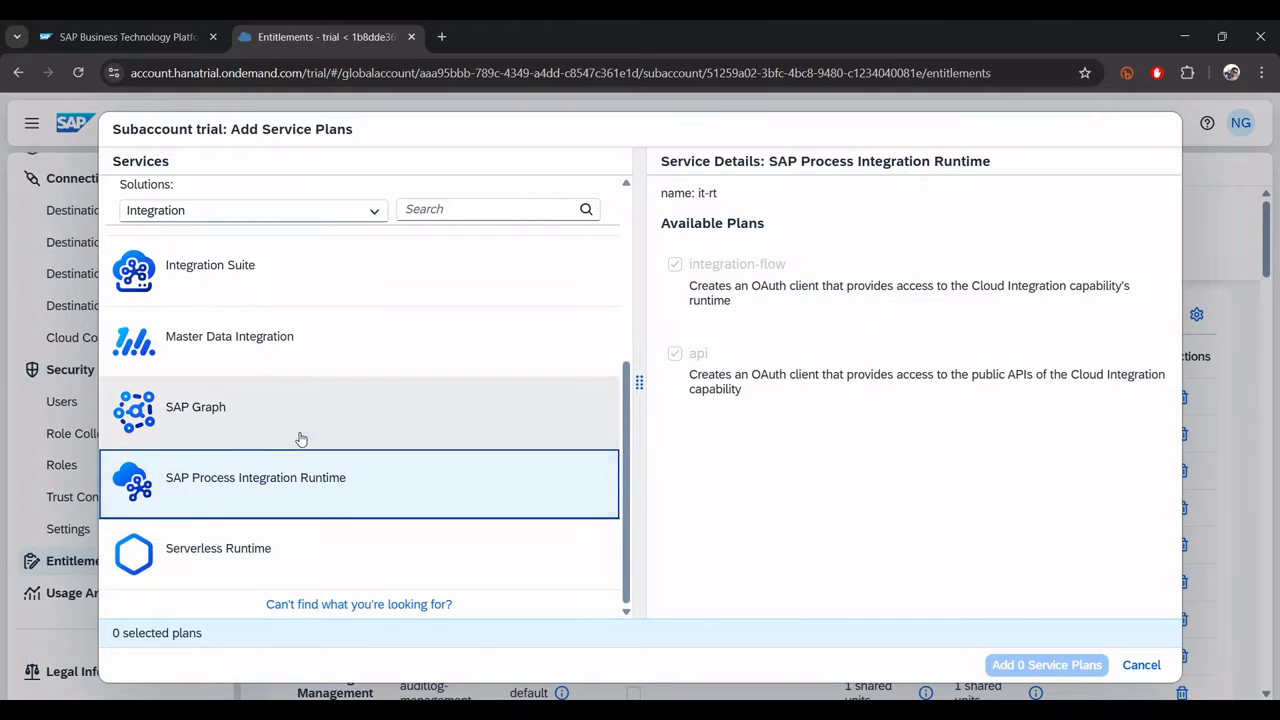
left_click(300, 432)
left_click(313, 357)
scroll(313, 357, "up", 1)
scroll(311, 355, "up", 3)
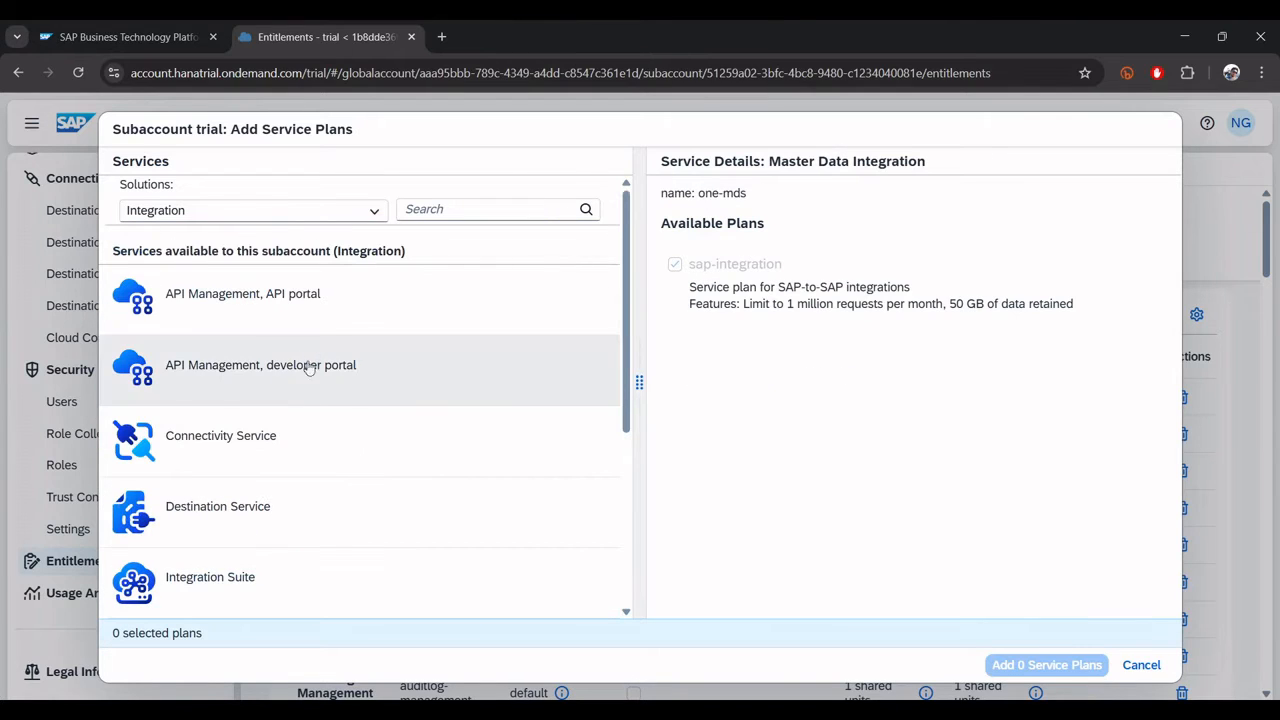
left_click(312, 322)
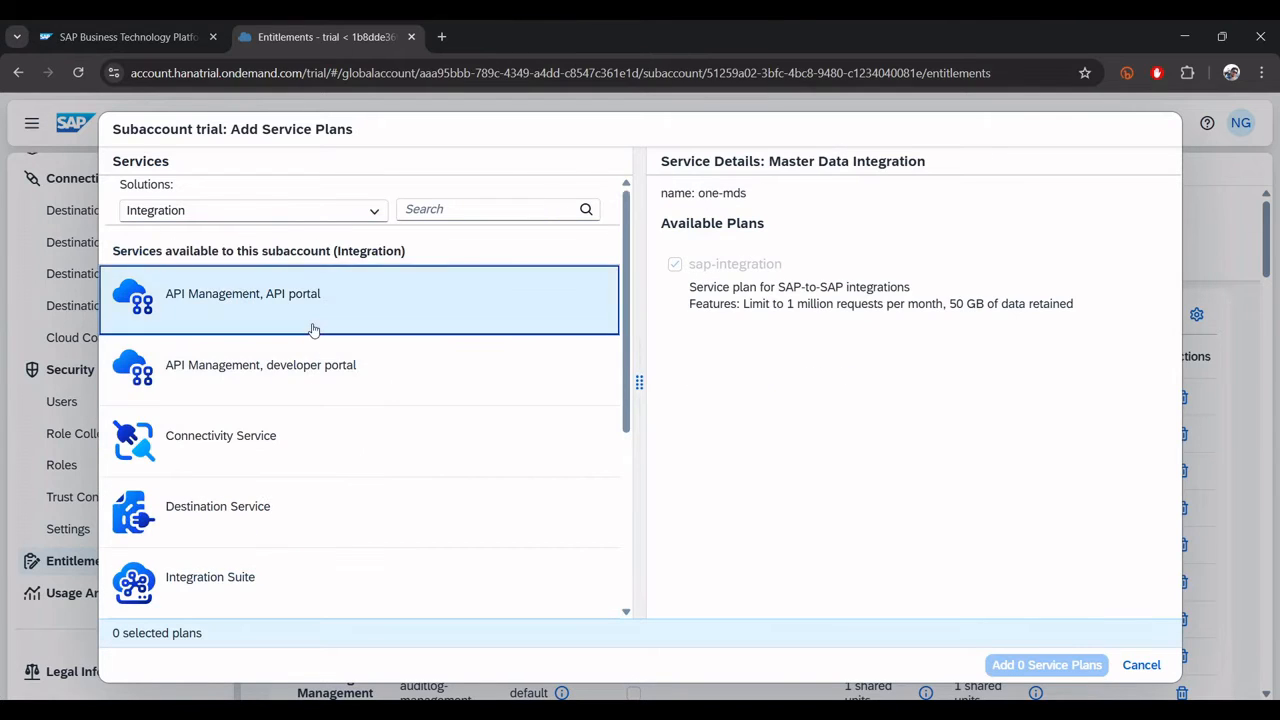
left_click(1141, 665)
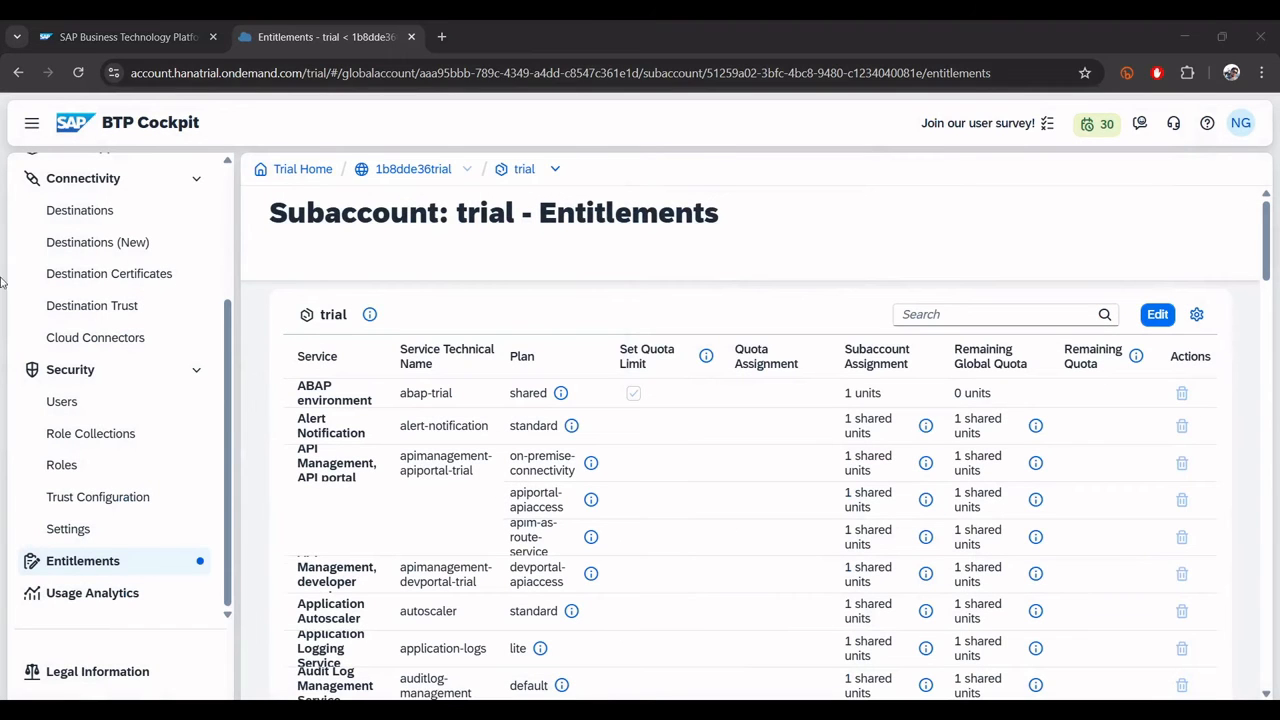
Open the trial subaccount's Instances and Subscriptions page
scroll(100, 334, "up", 3)
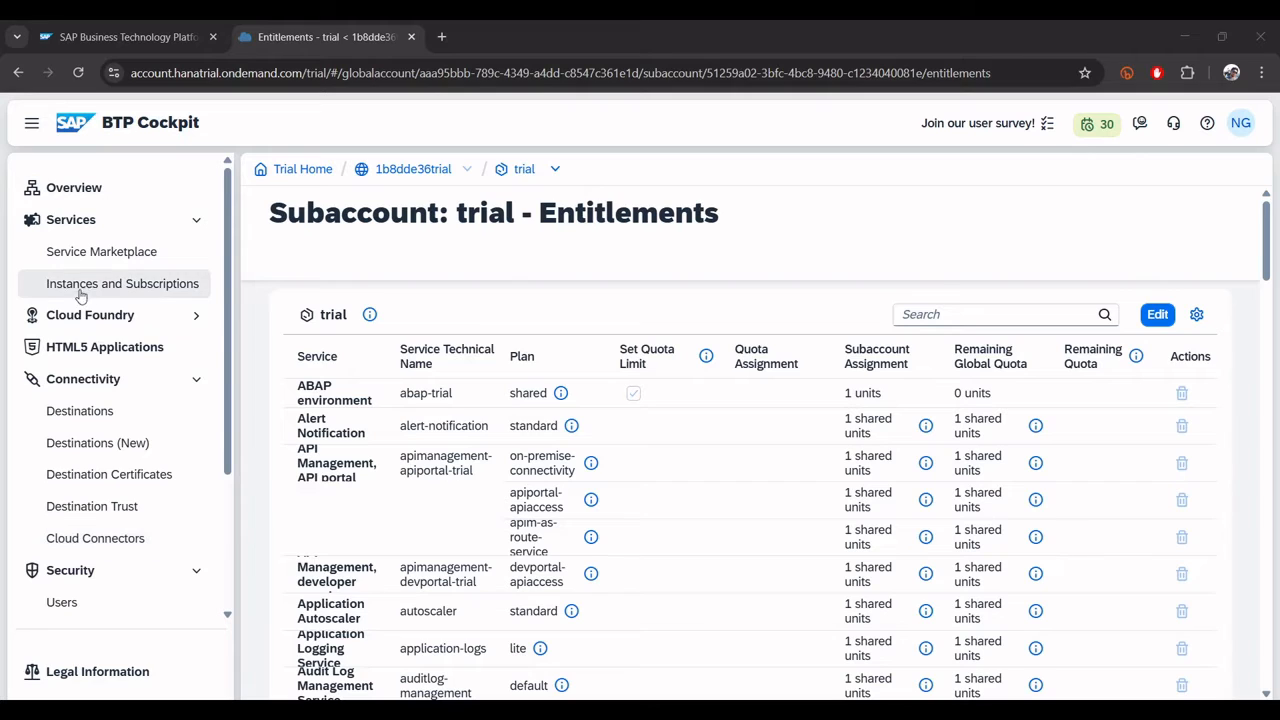
left_click(96, 286)
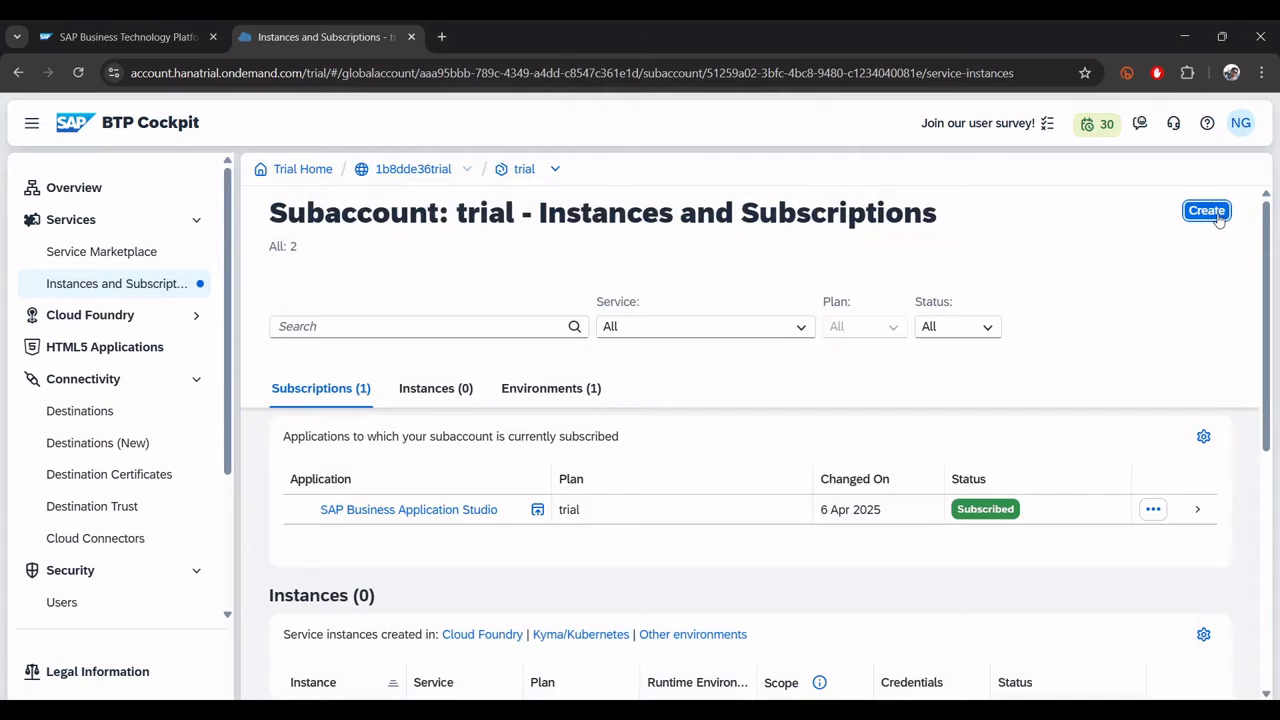
Create a subscription to the Integration Suite service with the trial plan in the trial subaccount
left_click(1216, 212)
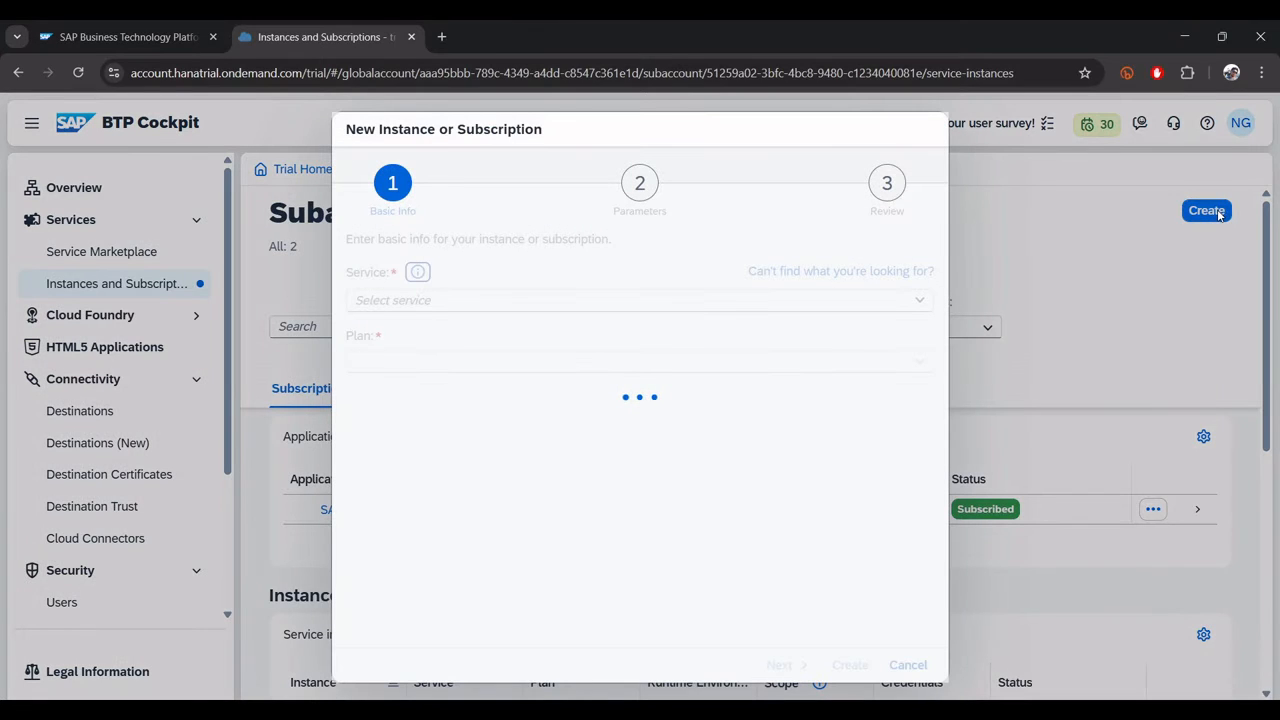
left_click(920, 300)
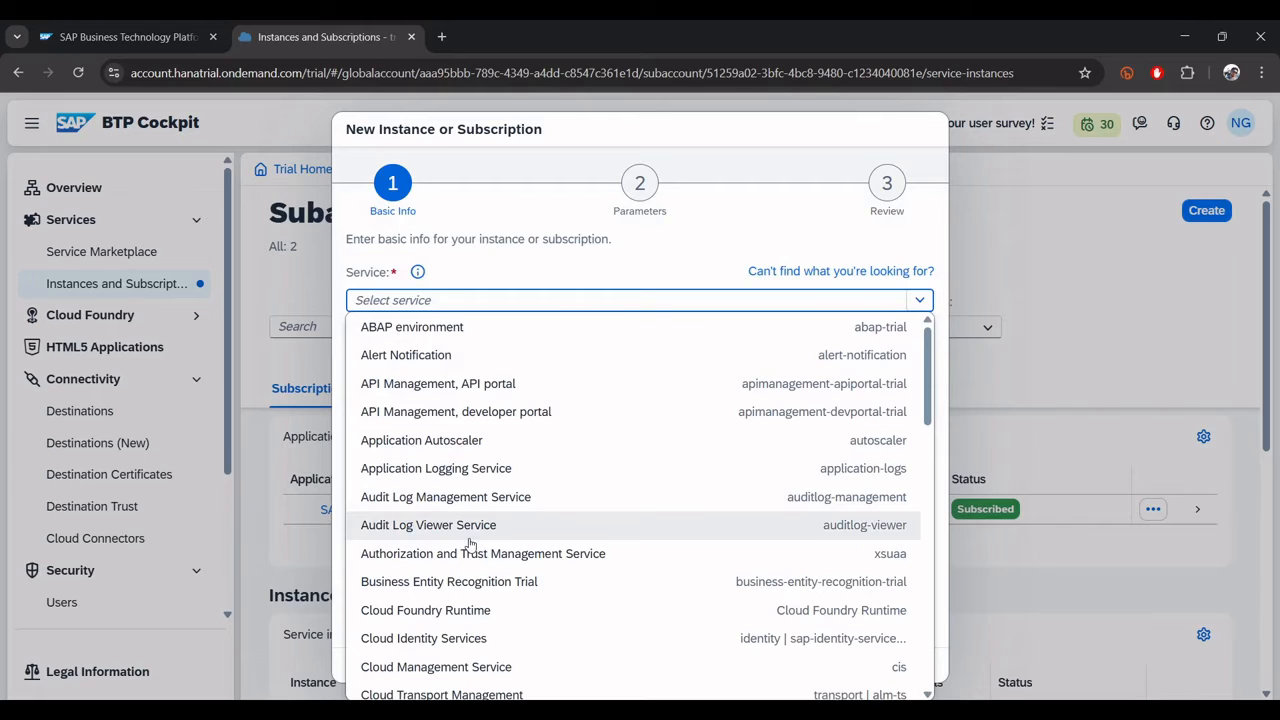
type("Integration Suite")
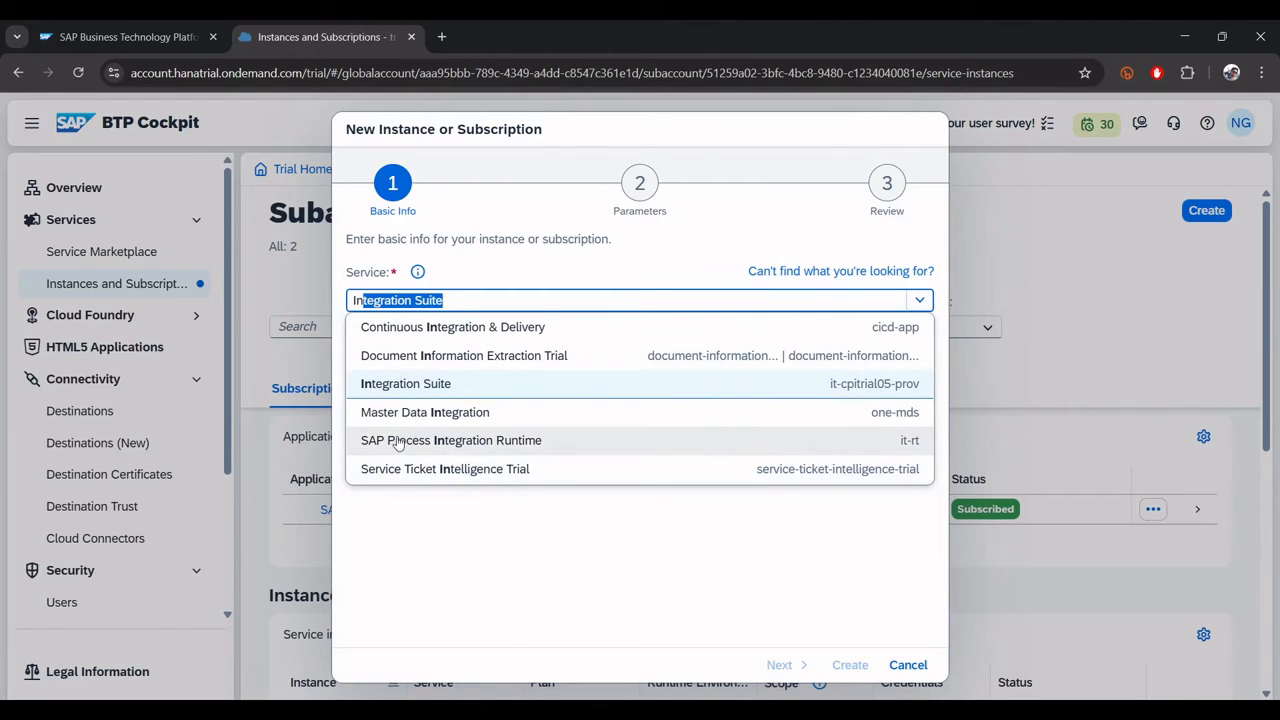
left_click(410, 384)
left_click(920, 361)
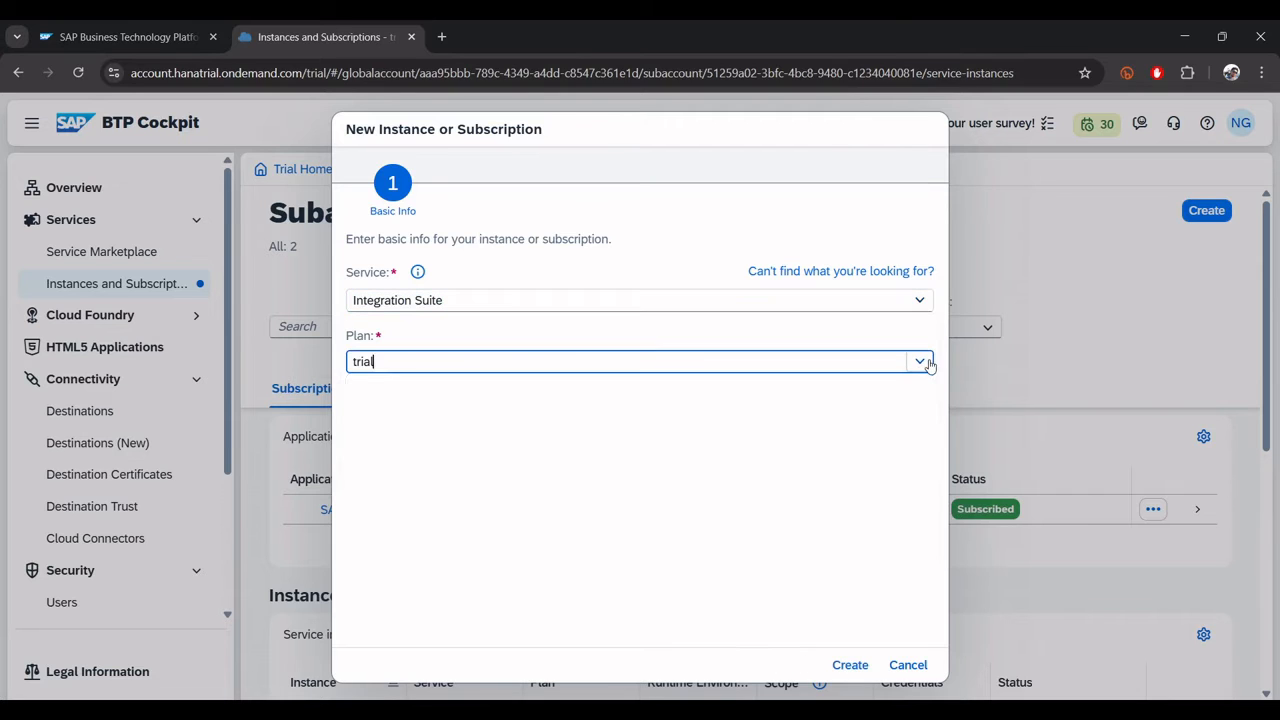
left_click(920, 361)
left_click(849, 665)
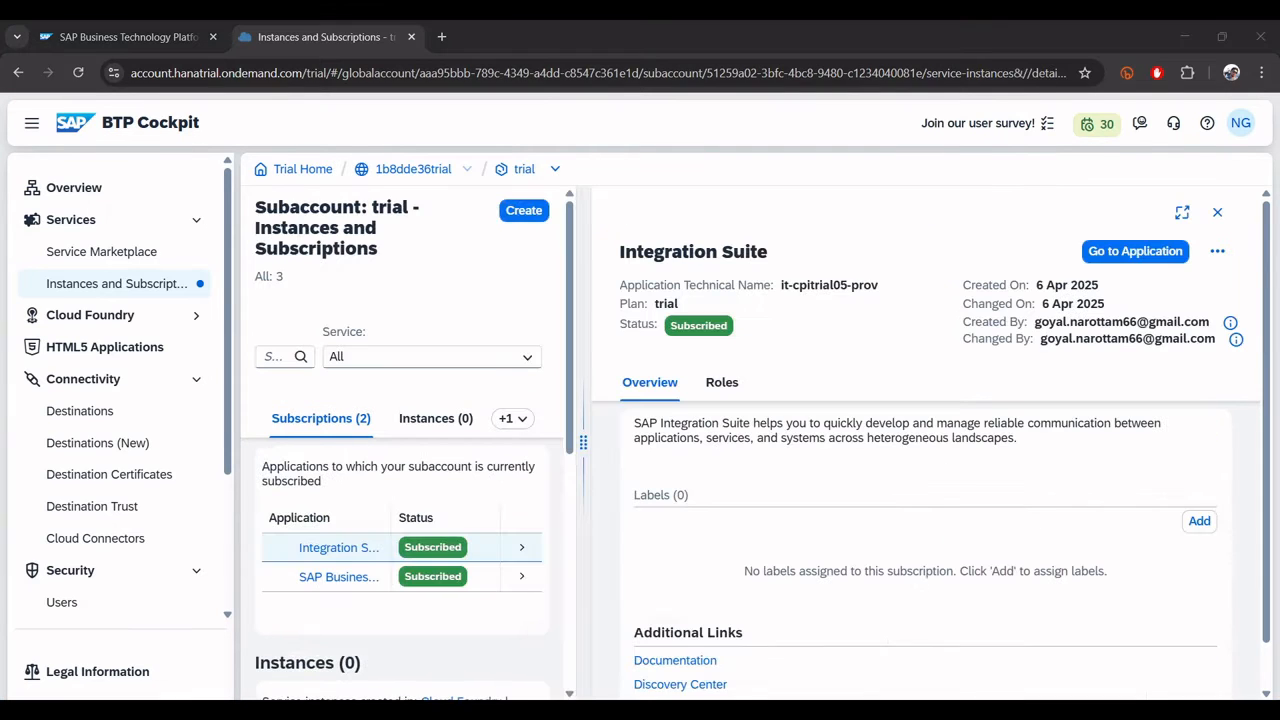
Close and reopen the Integration Suite subscription's details, and launch its application
left_click(1217, 212)
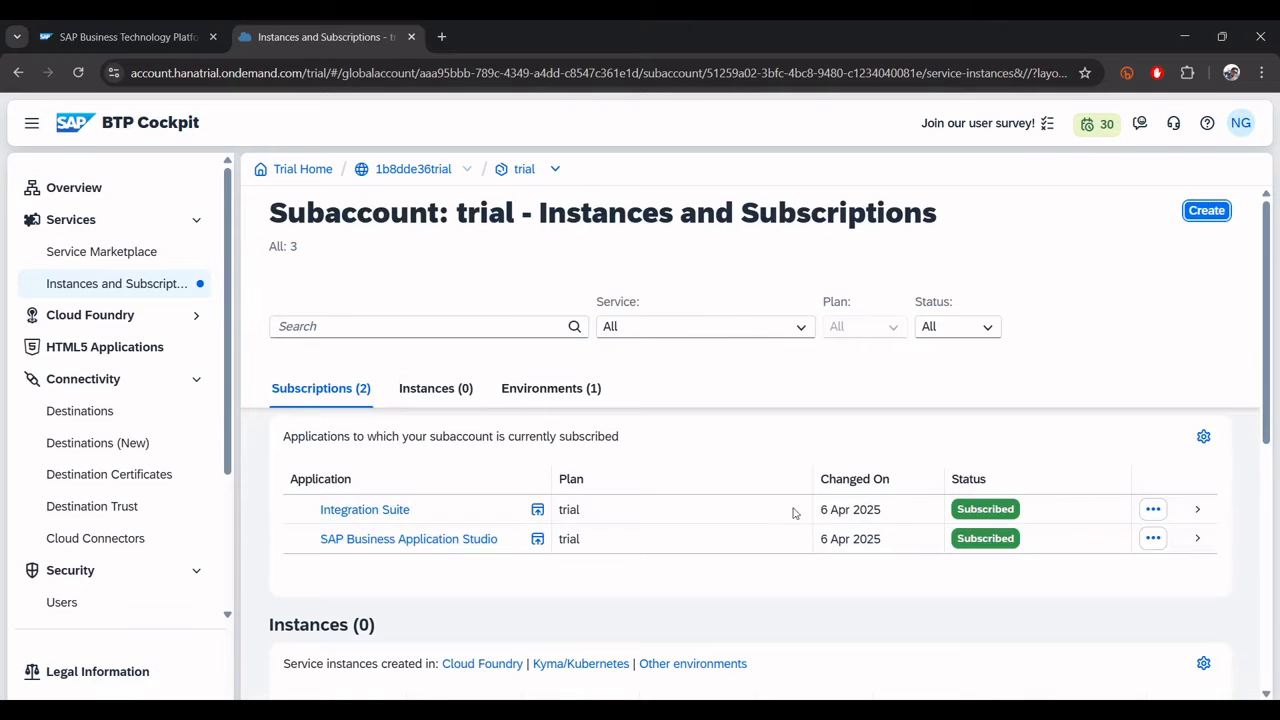
left_click(1200, 510)
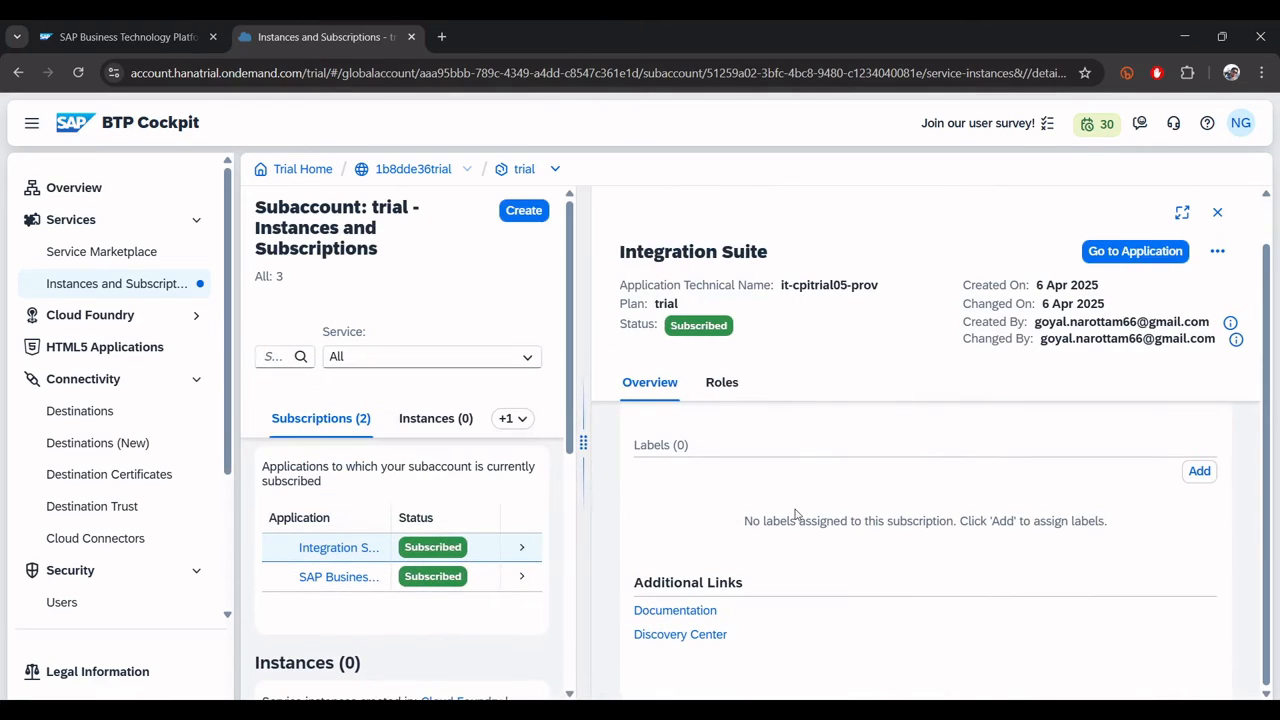
left_click(1128, 252)
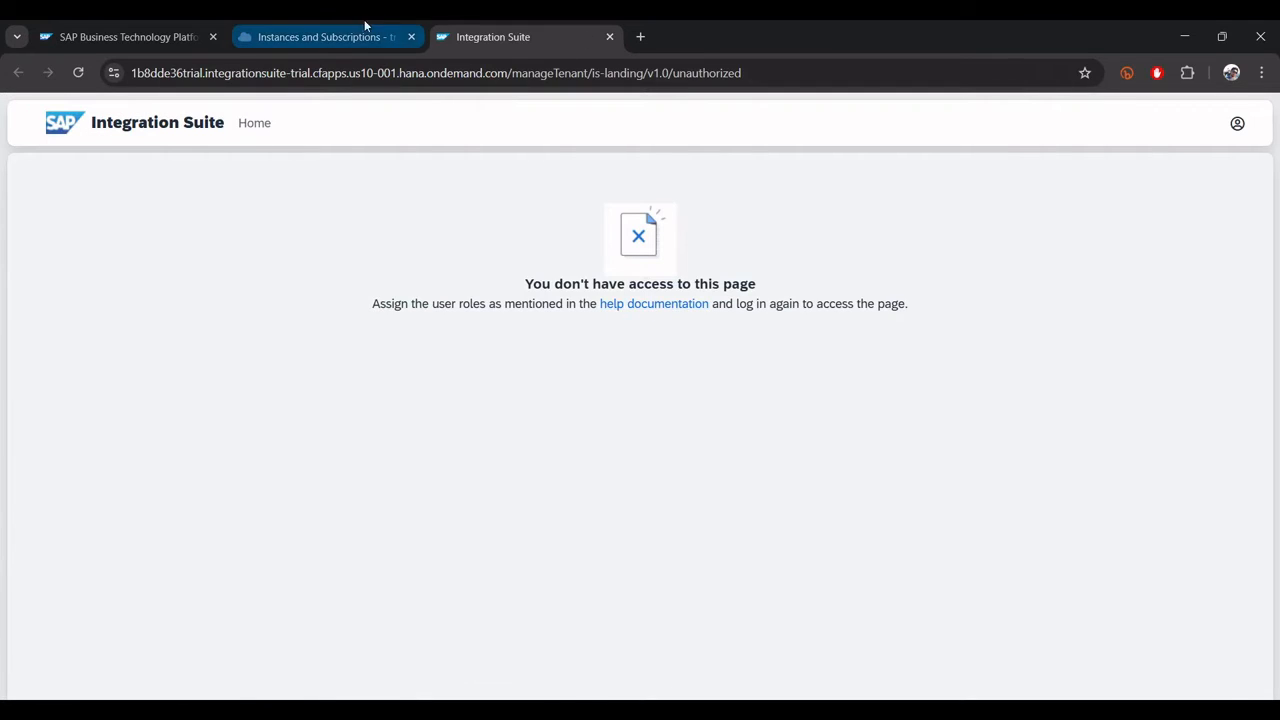
Return to the subaccount's subscriptions and examine the role templates and role collections of Integration Suite
left_click(338, 27)
left_click(722, 384)
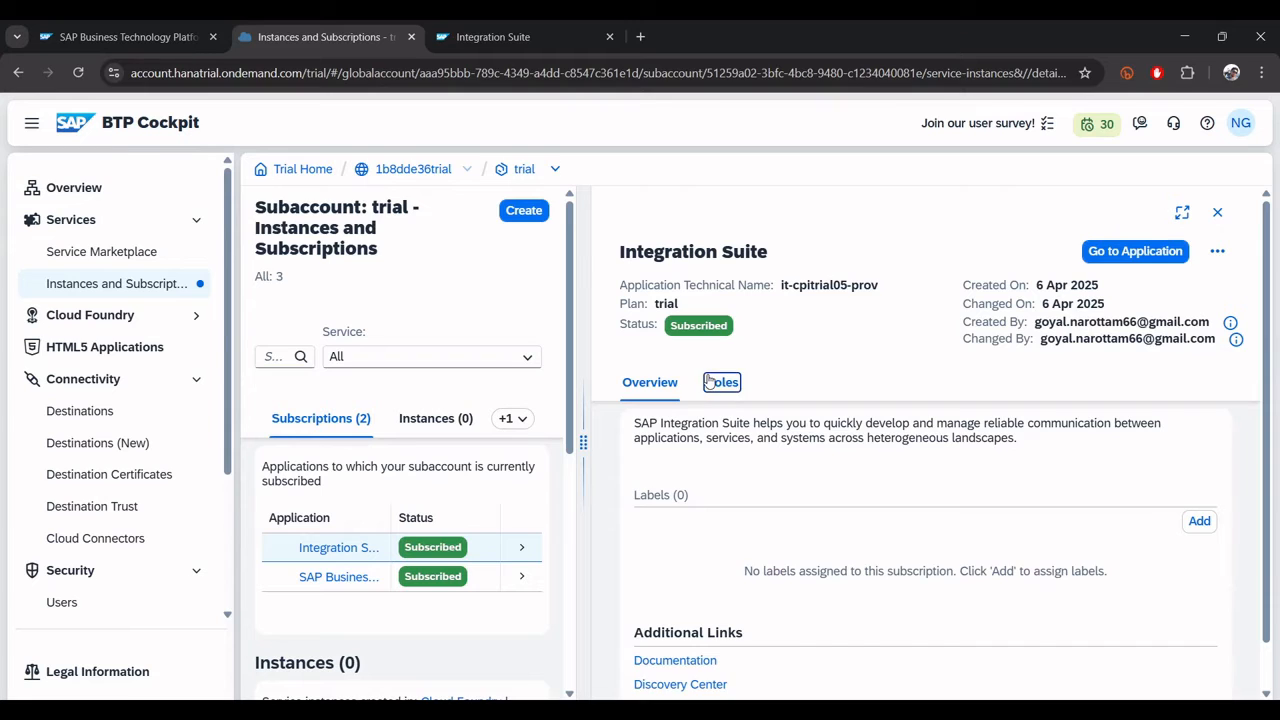
scroll(1015, 556, "down", 1)
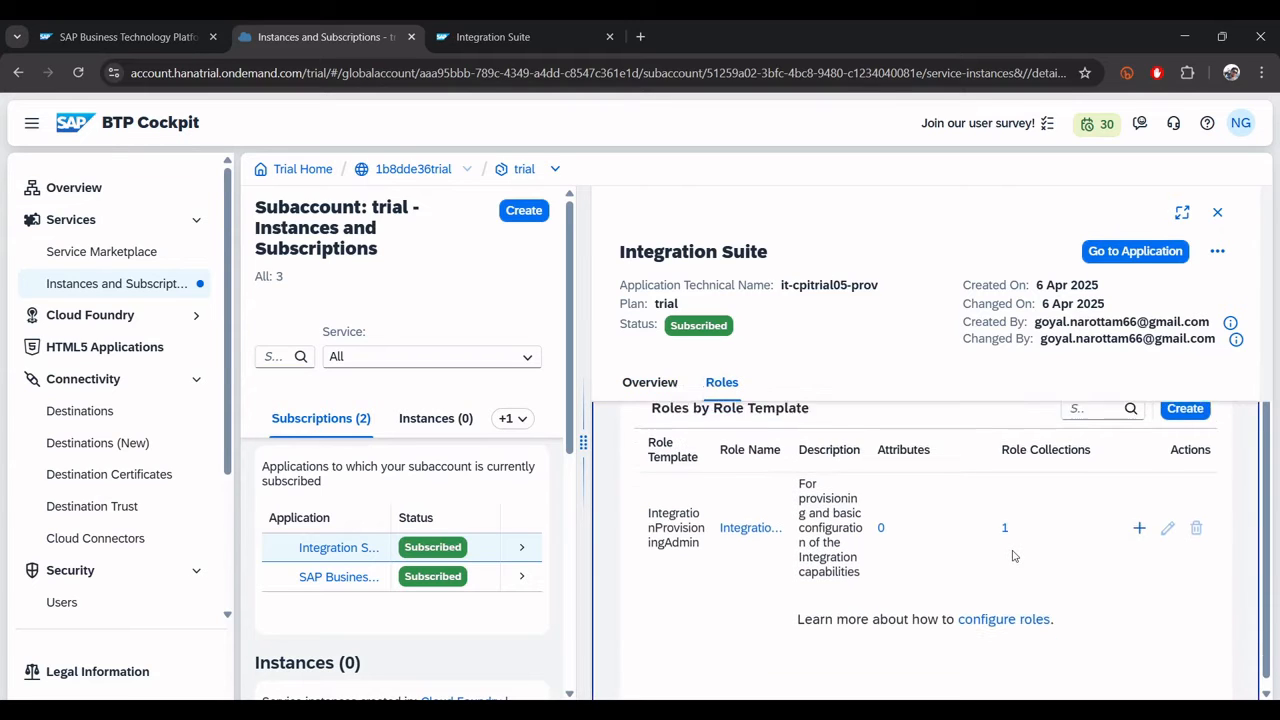
scroll(1015, 556, "up", 1)
left_click(1185, 441)
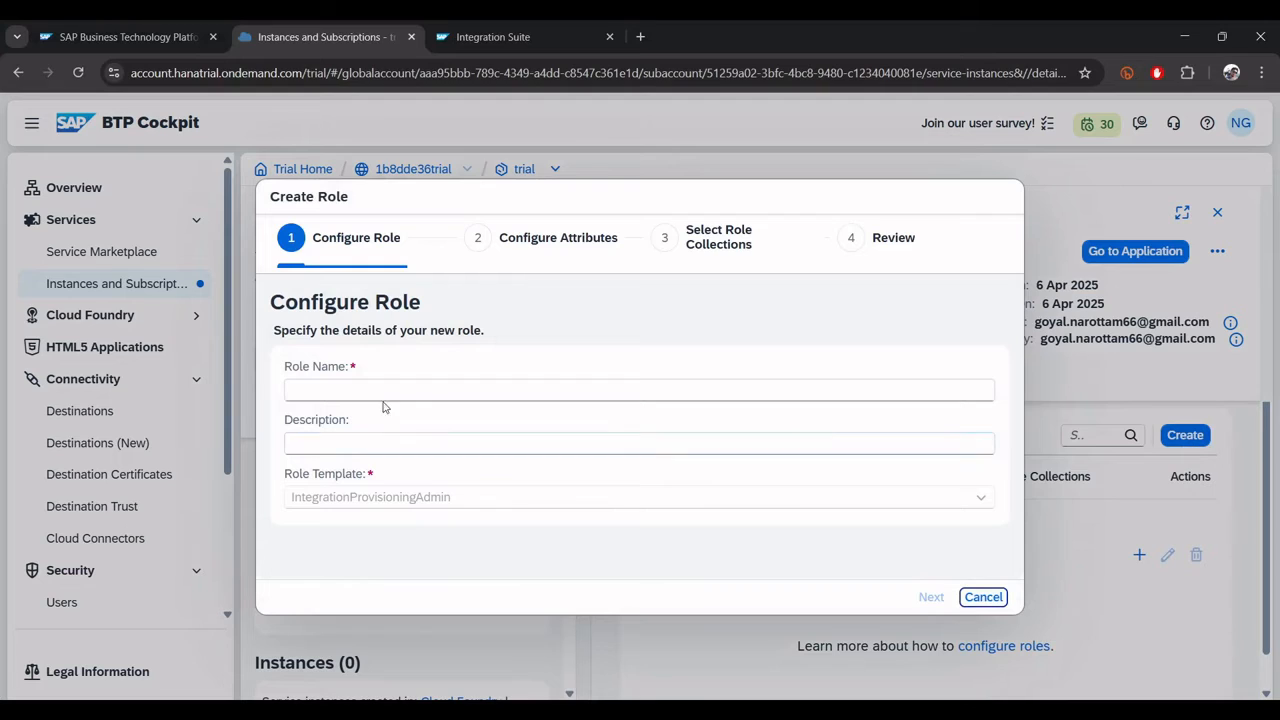
left_click(355, 385)
left_click(336, 448)
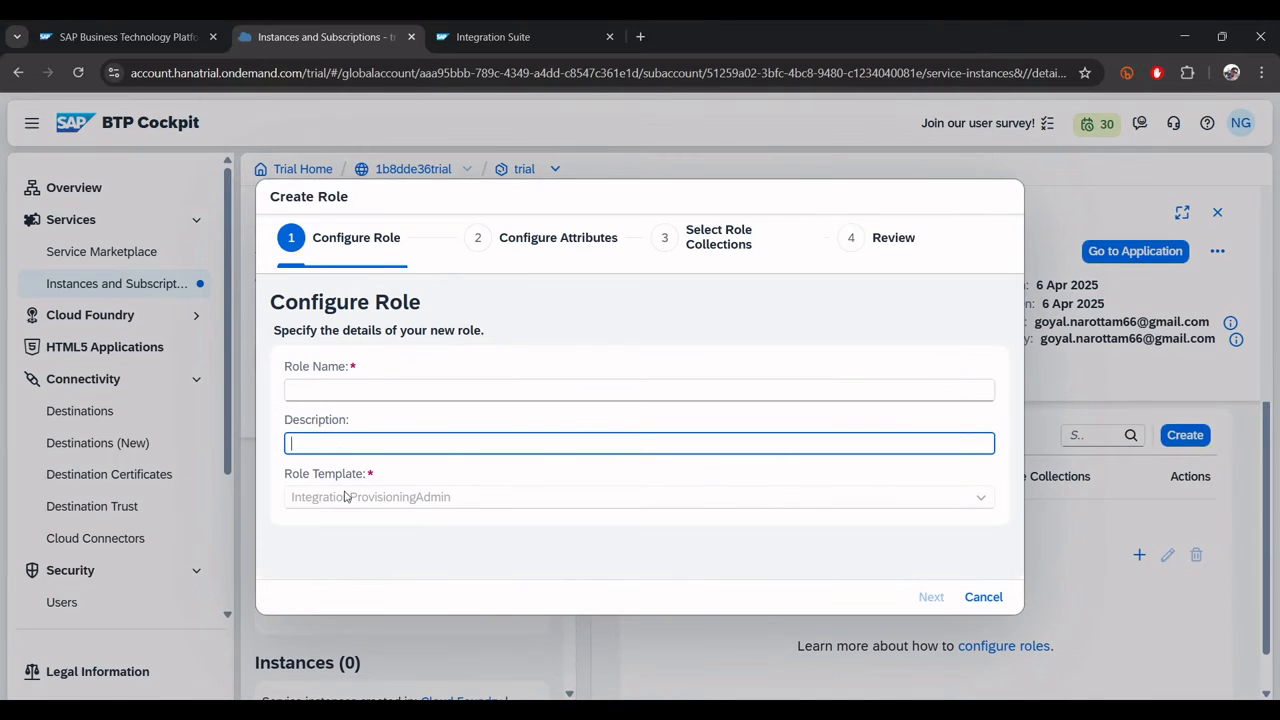
left_click(353, 391)
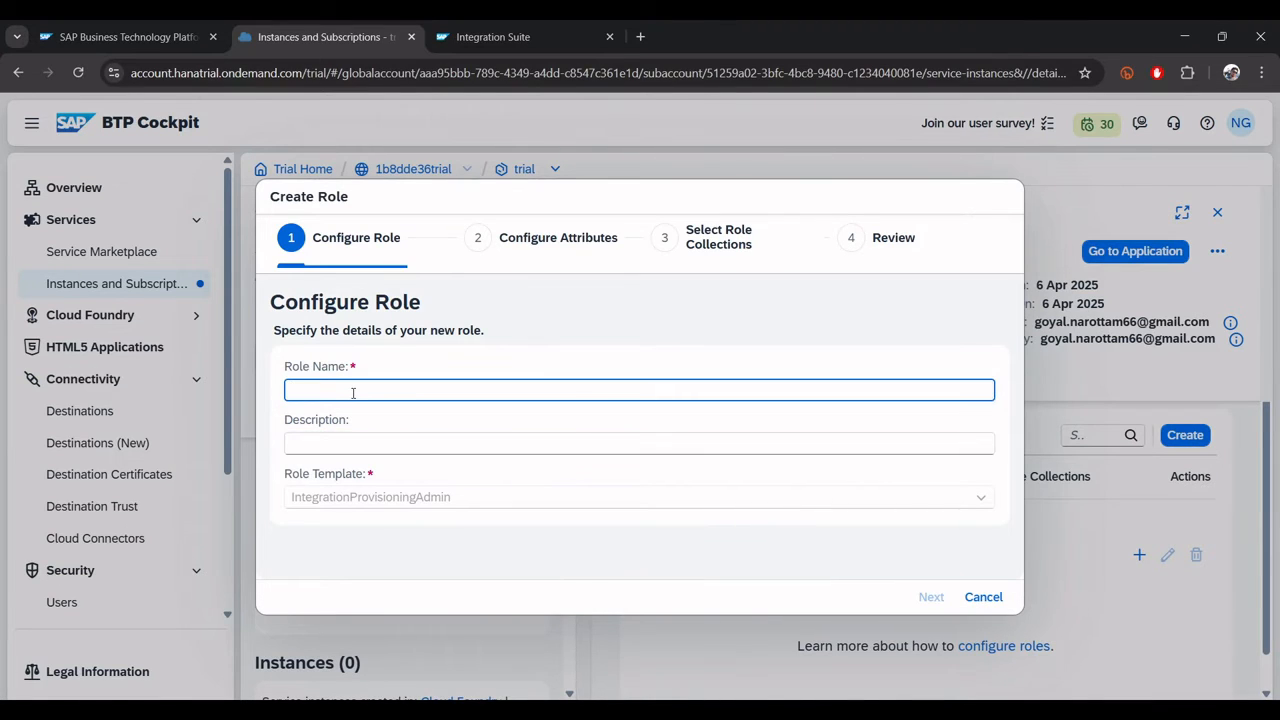
type("er")
key("ctrl+a")
key("BackSpace")
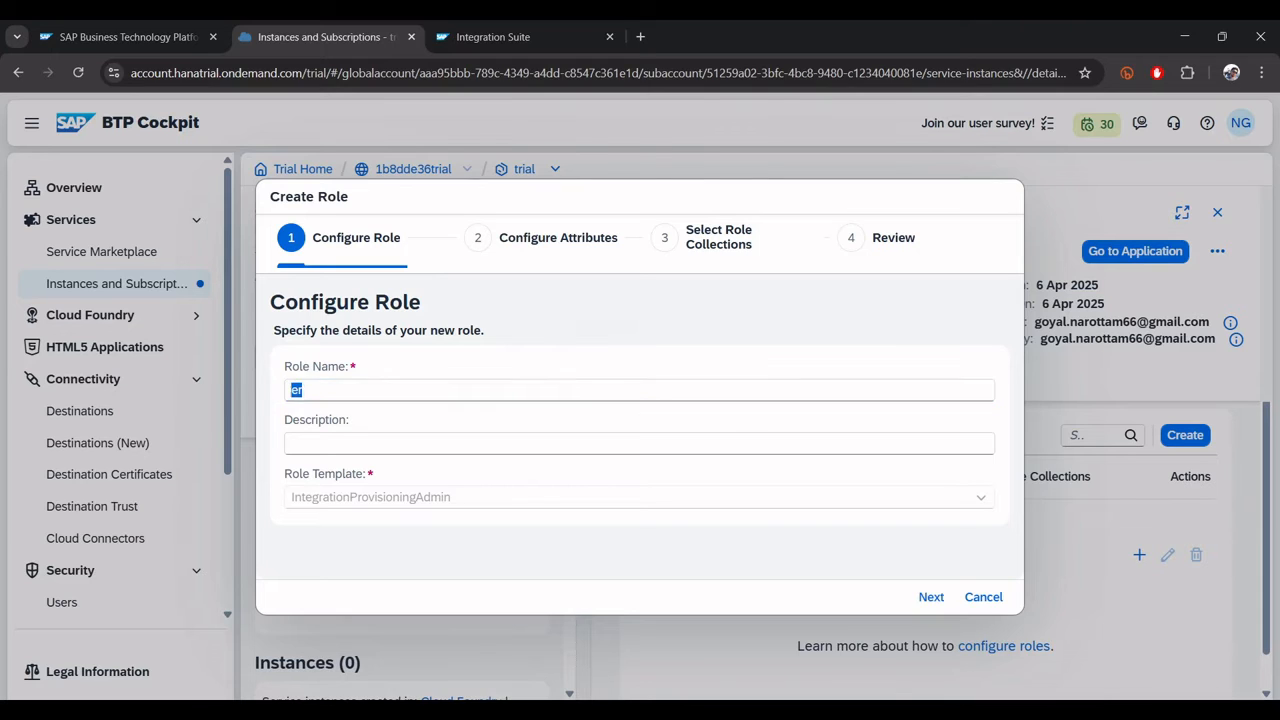
key("Escape")
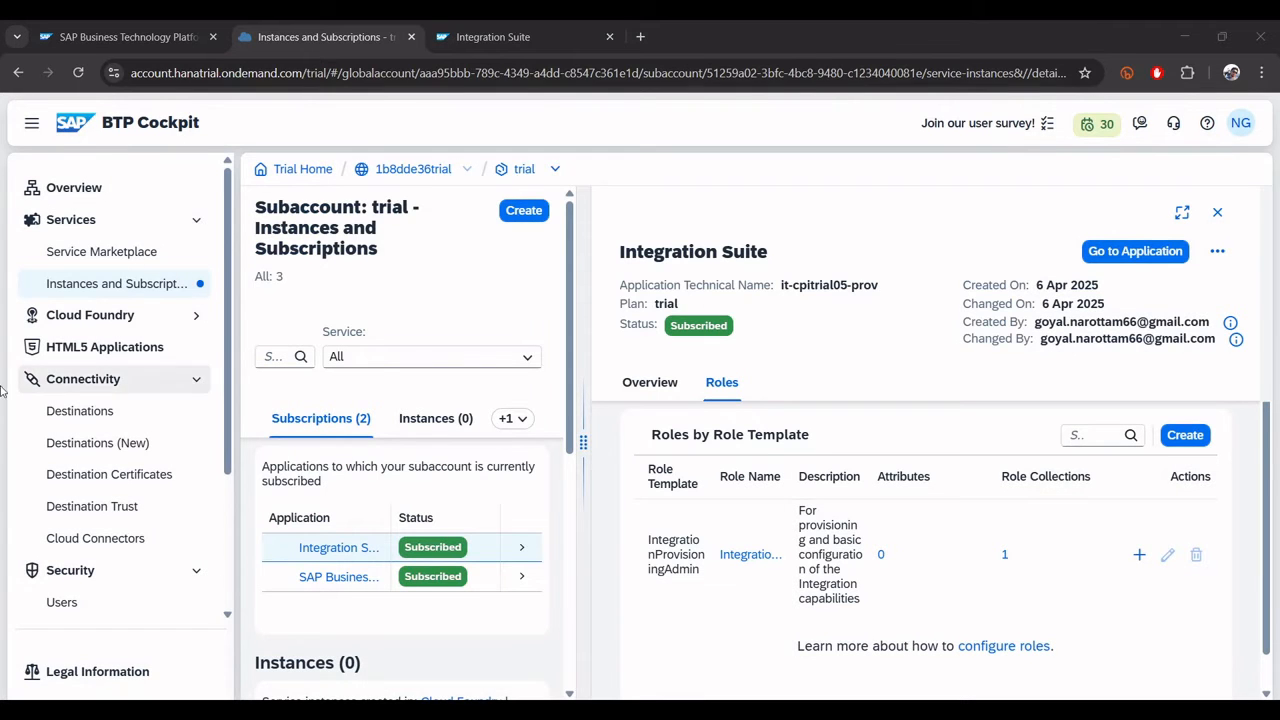
Assign the Integration_Provisioner role collection to the existing user in the trial subaccount
scroll(95, 405, "down", 2)
left_click(90, 405)
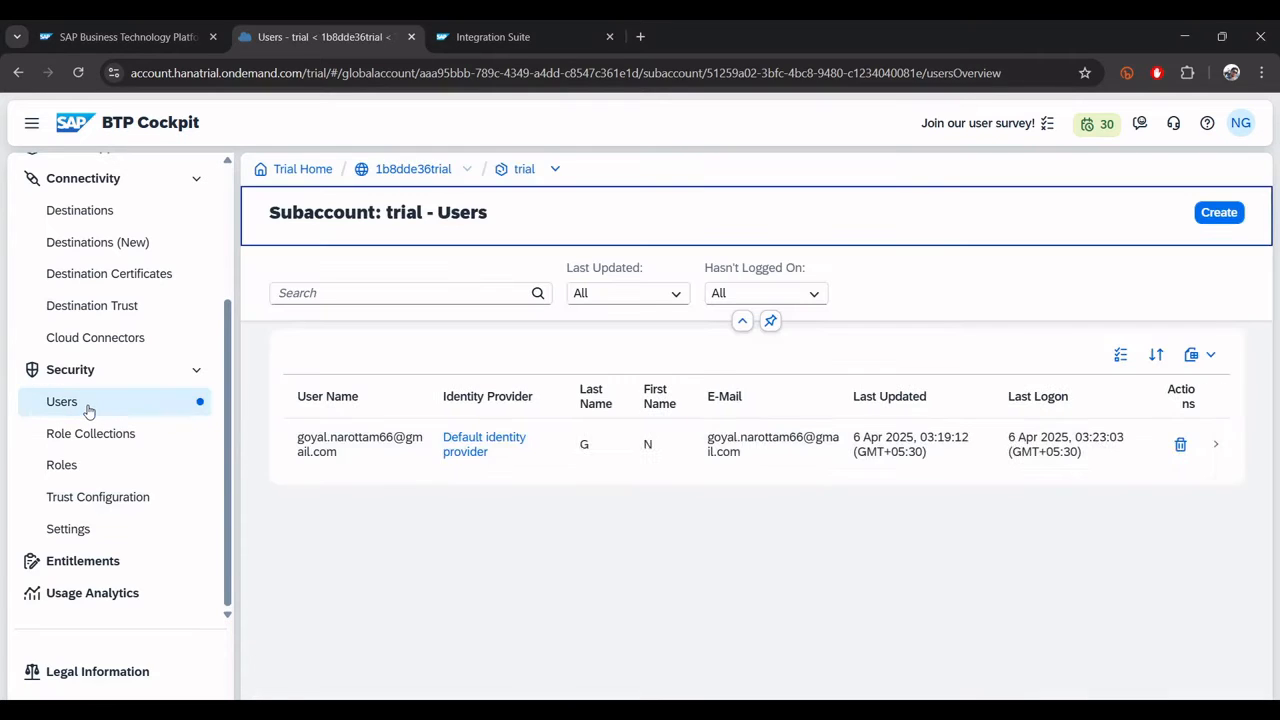
left_click(1213, 447)
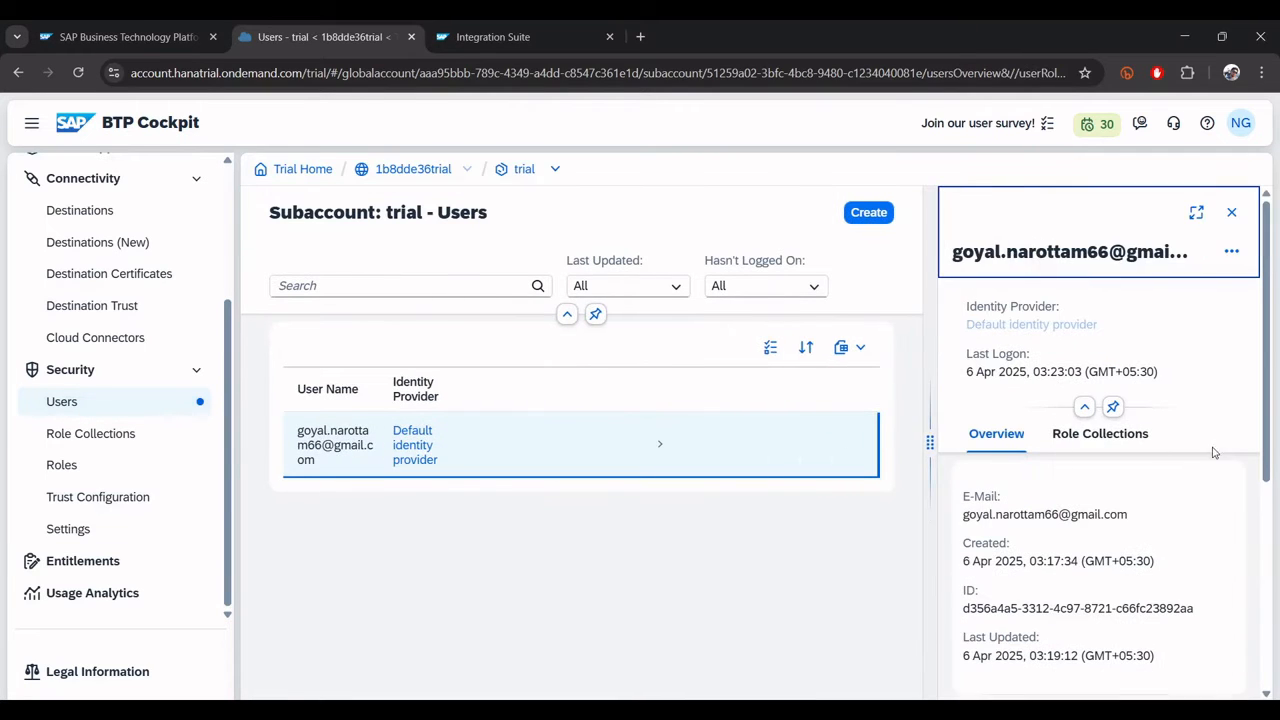
left_click(1080, 434)
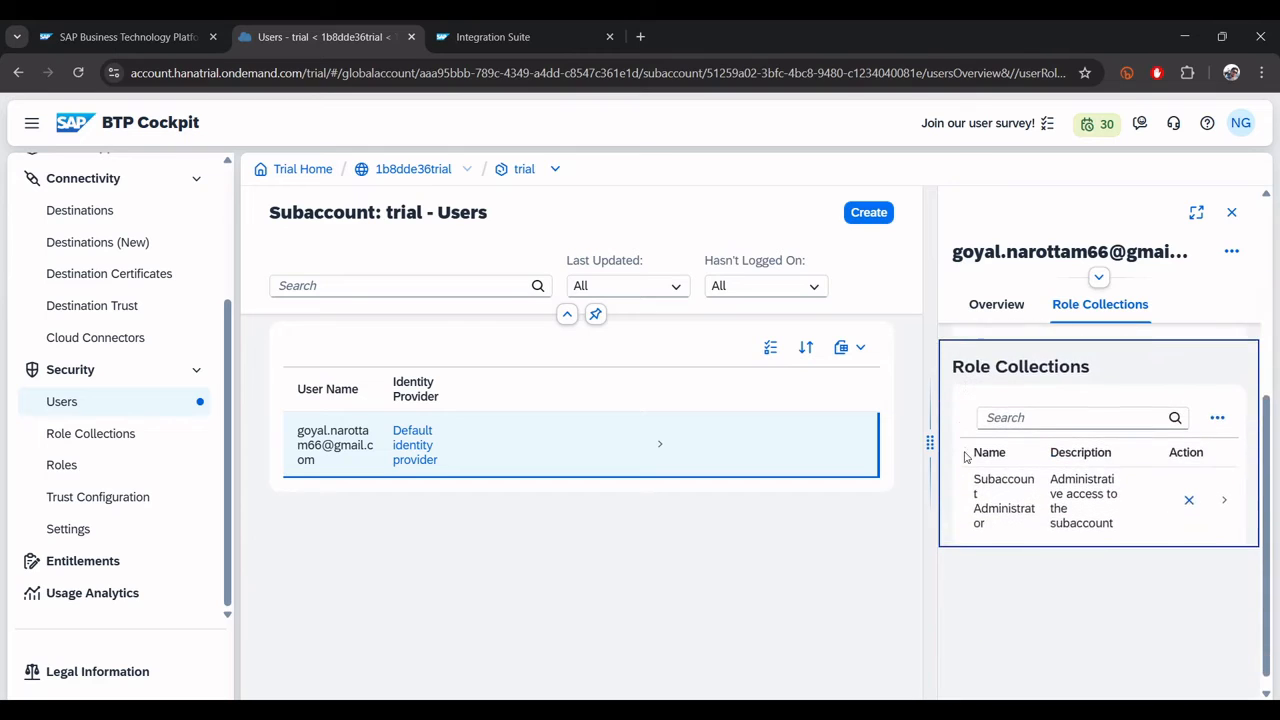
left_click(1219, 408)
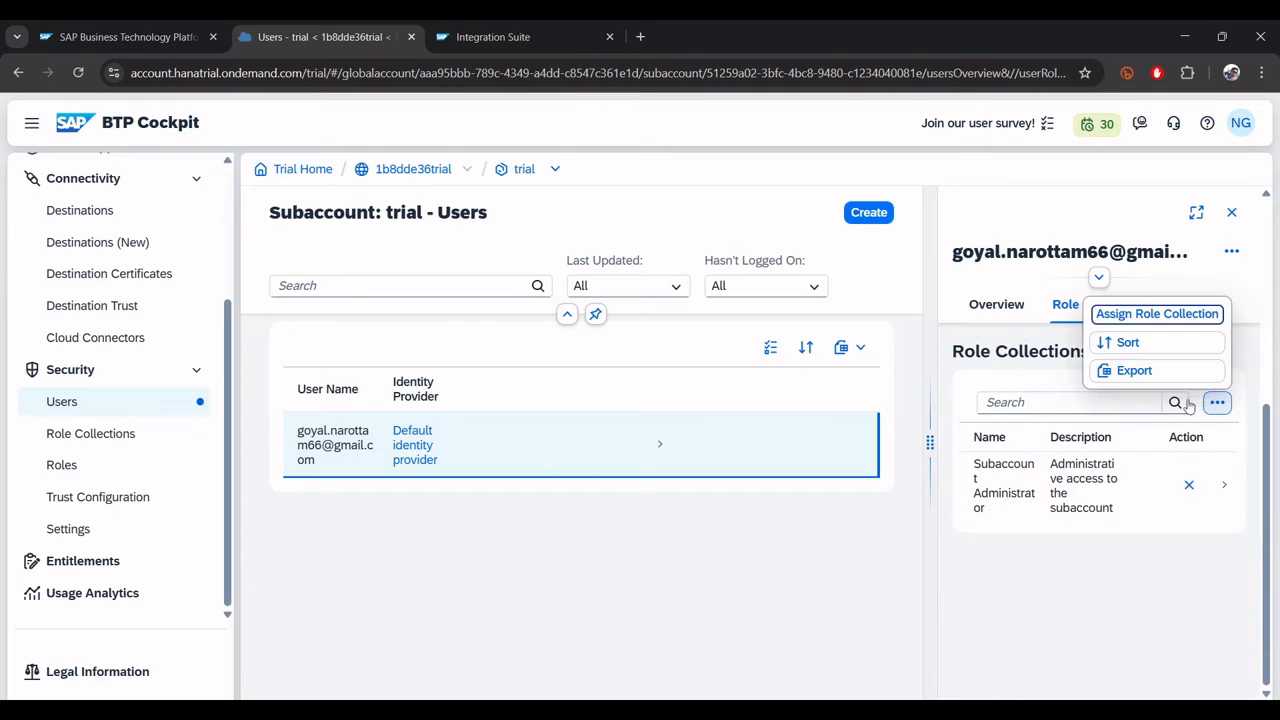
left_click(1118, 310)
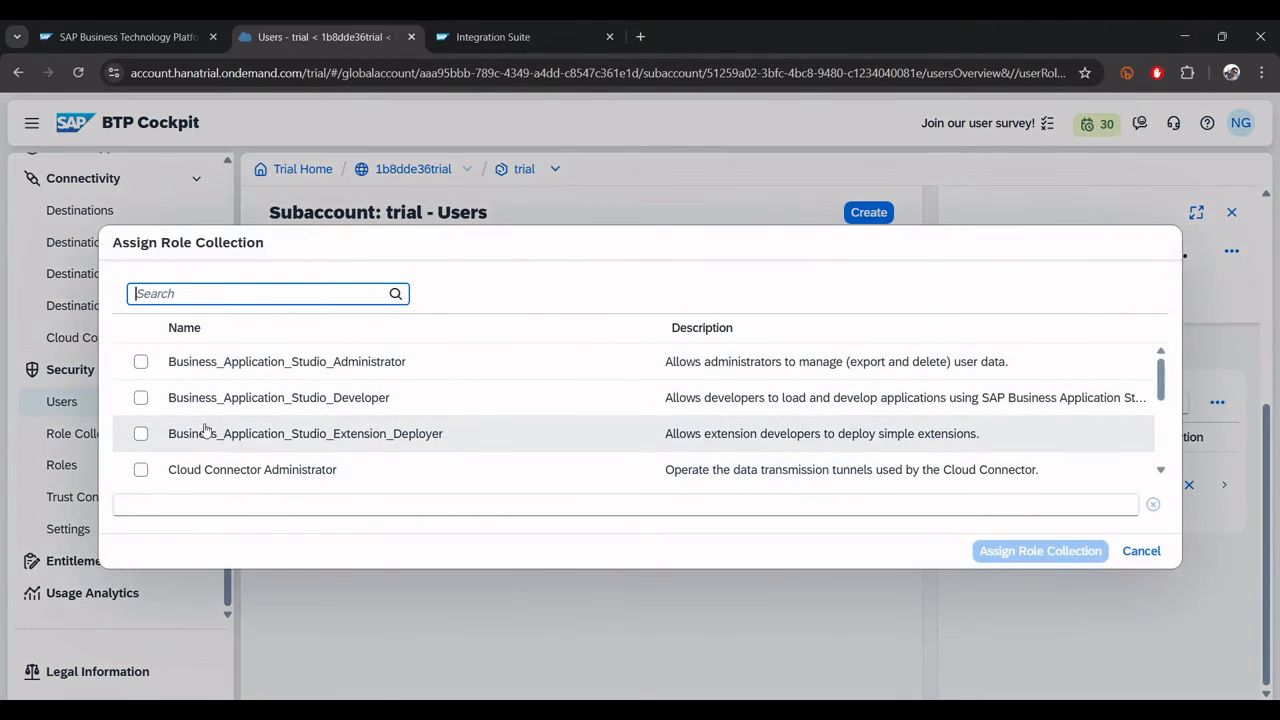
scroll(206, 437, "down", 5)
left_click(142, 413)
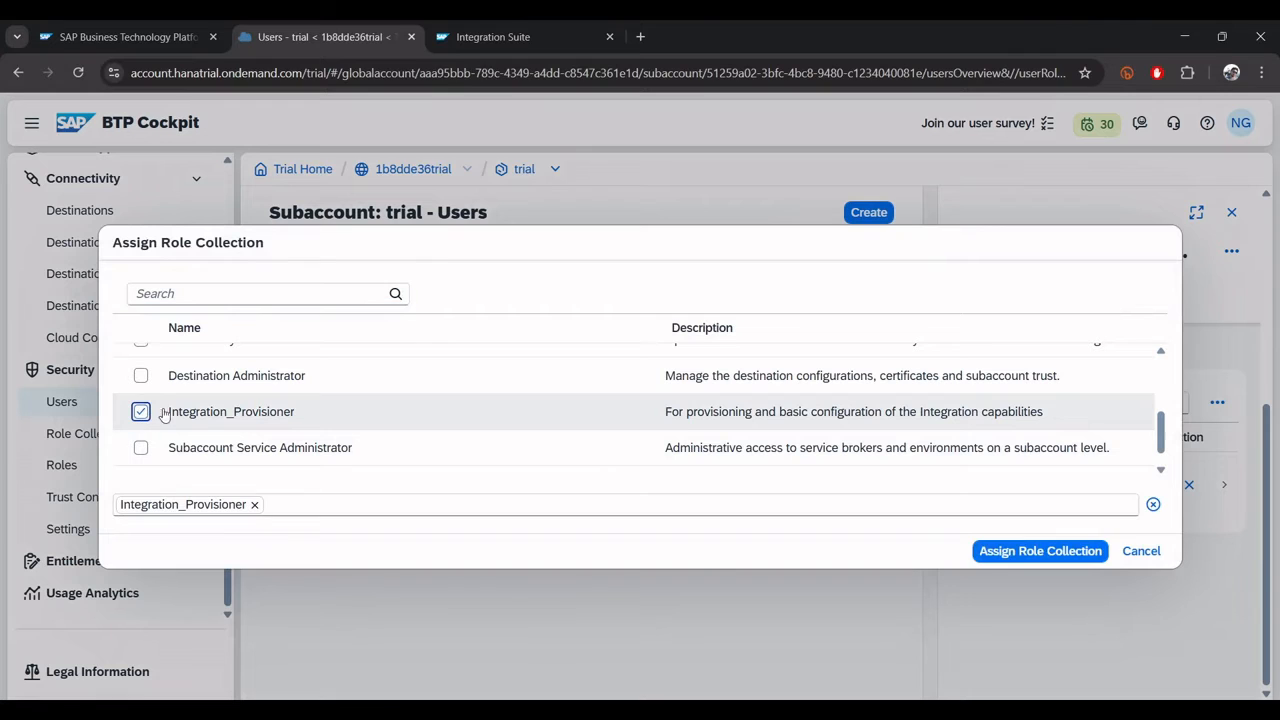
scroll(222, 418, "down", 1)
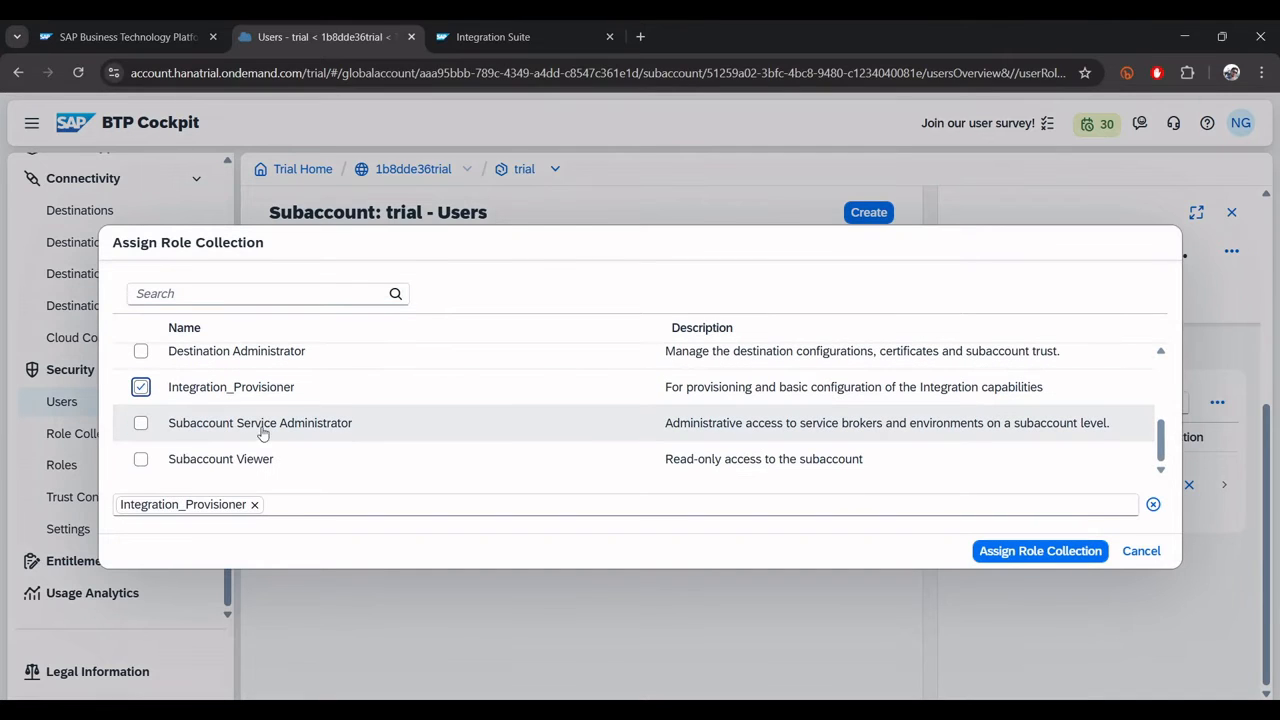
left_click(1008, 548)
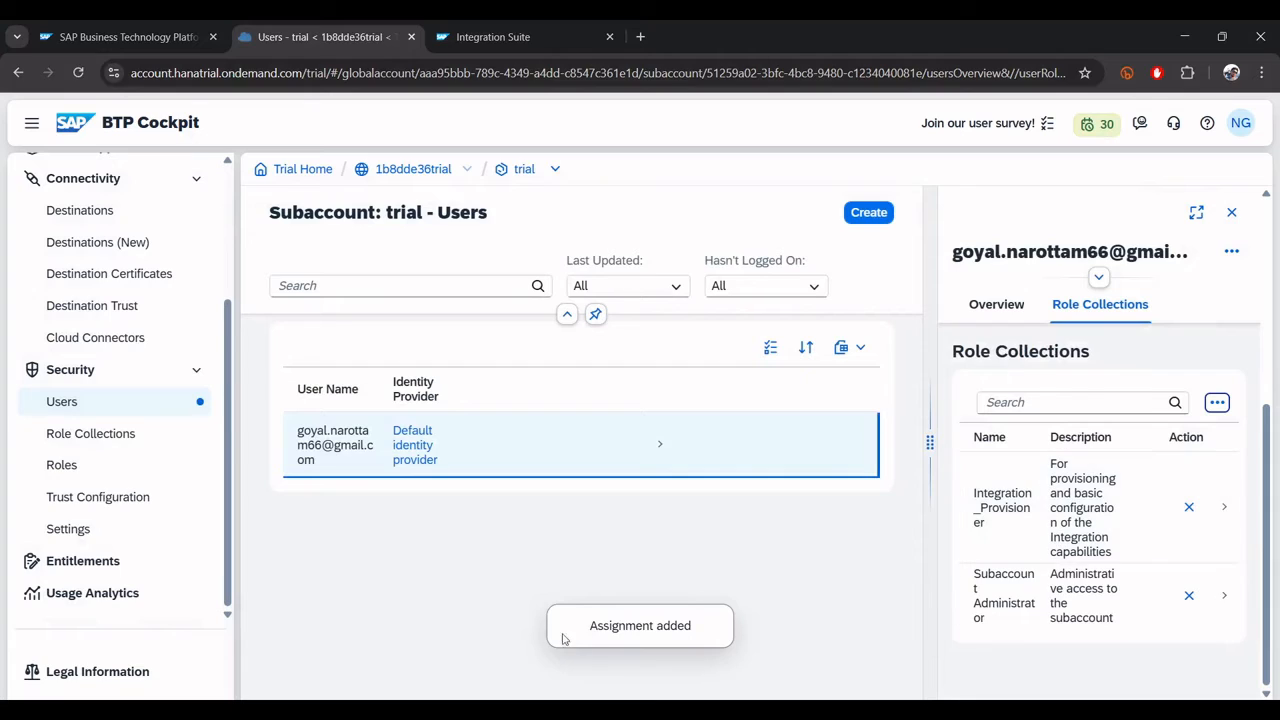
Open the help documentation linked from the Integration Suite page and read the prerequisites and procedure for configuring user access
left_click(584, 28)
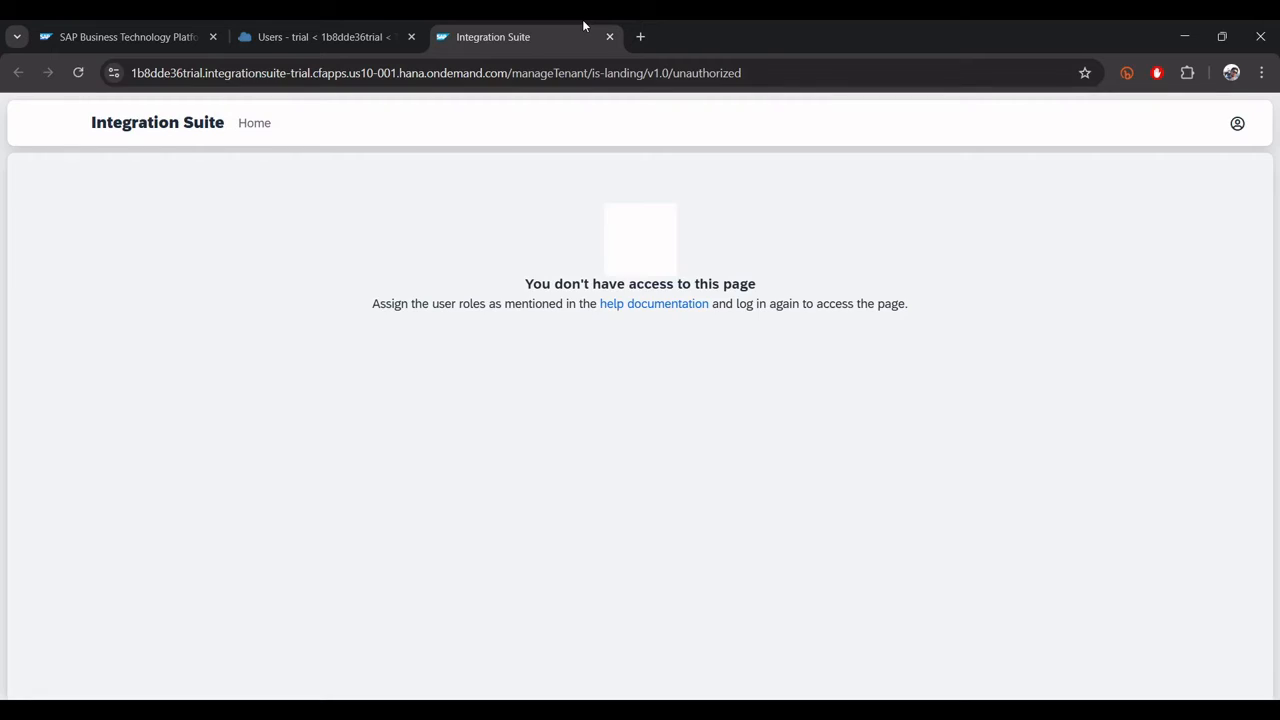
left_click(637, 305)
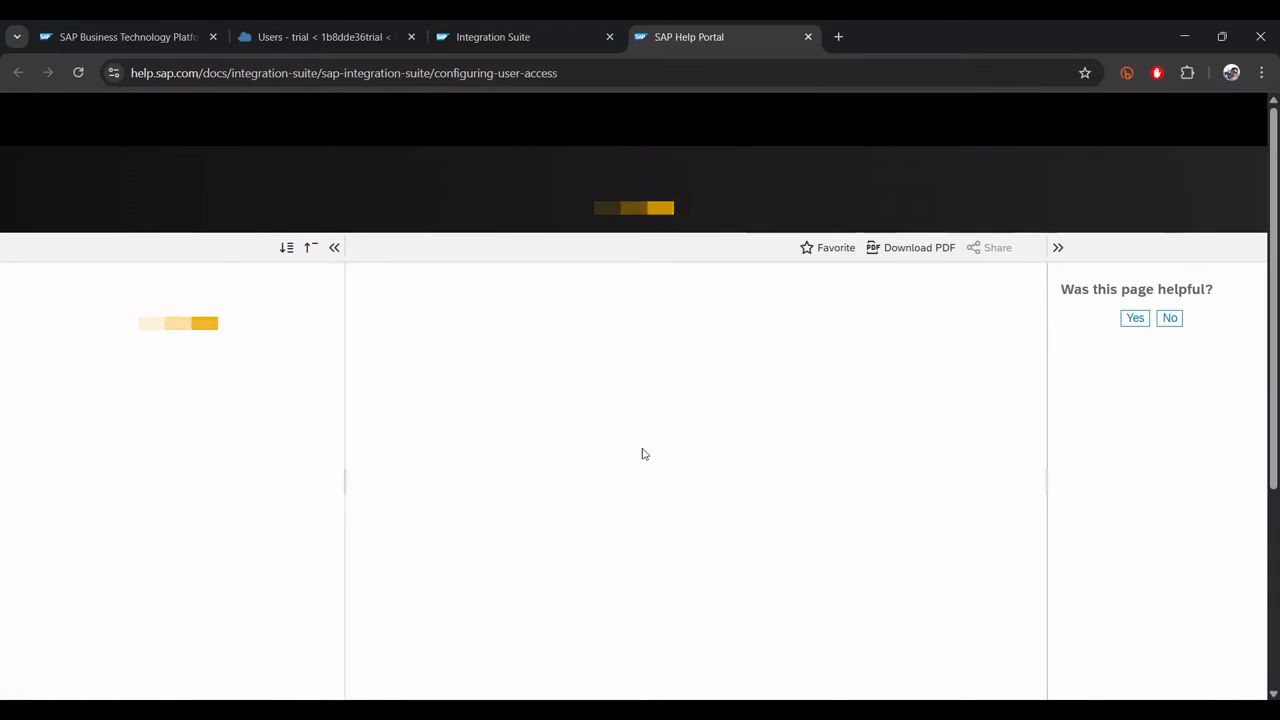
scroll(643, 451, "down", 2)
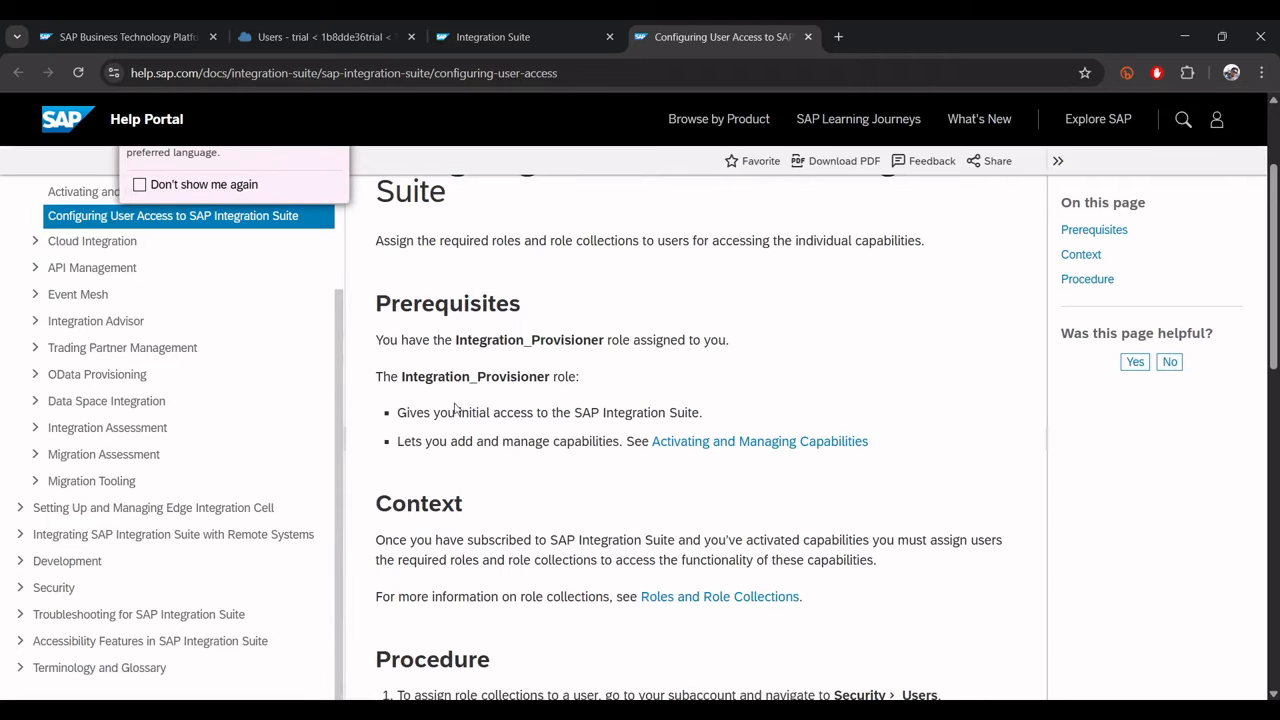
scroll(601, 432, "down", 5)
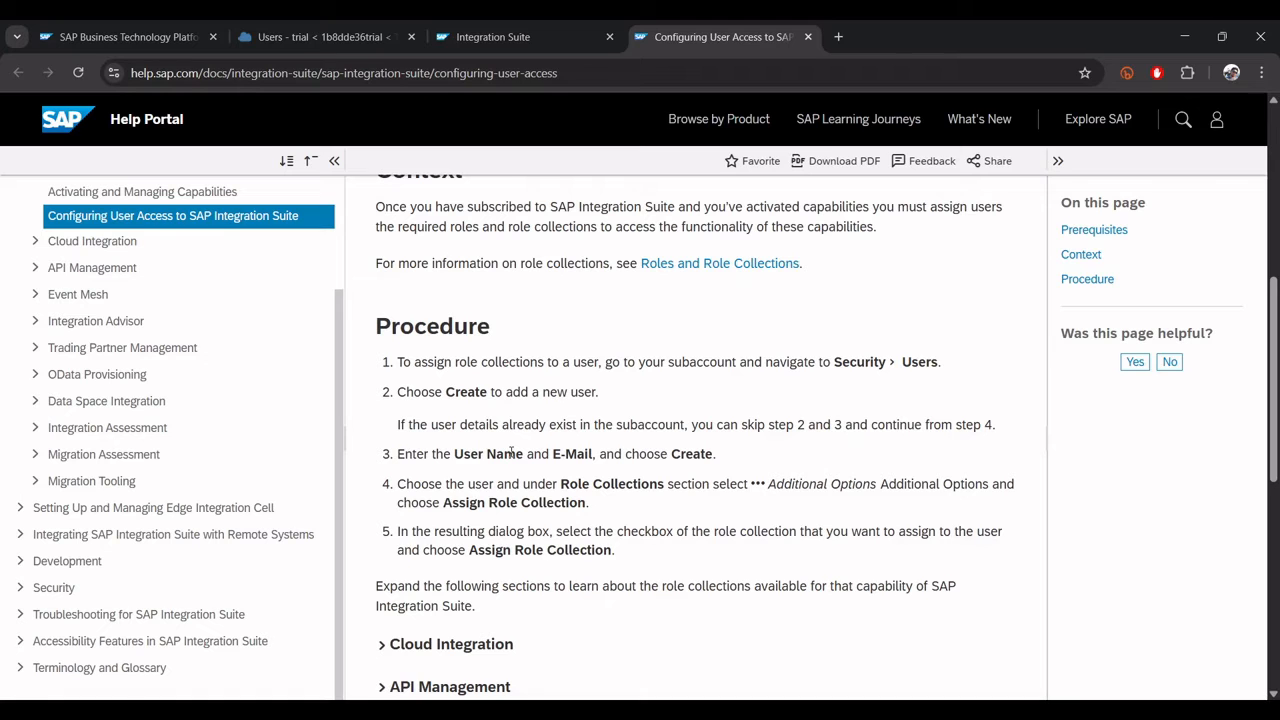
scroll(511, 453, "down", 9)
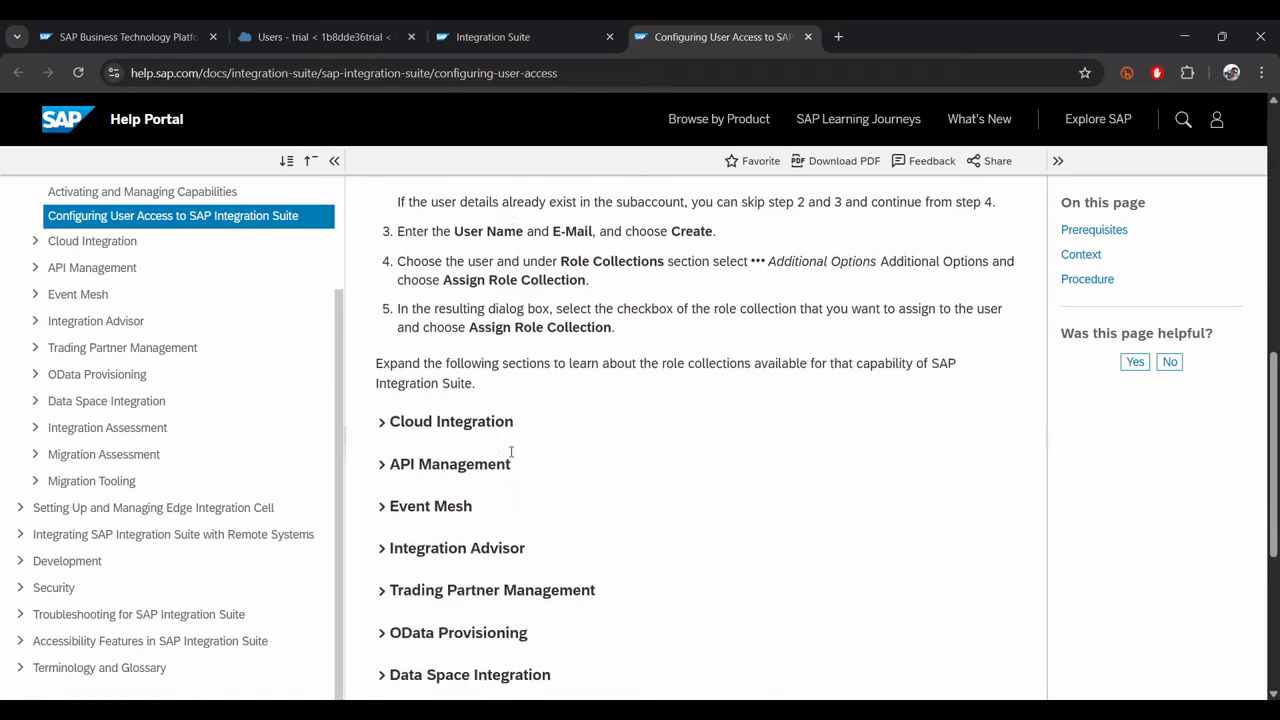
scroll(510, 457, "up", 9)
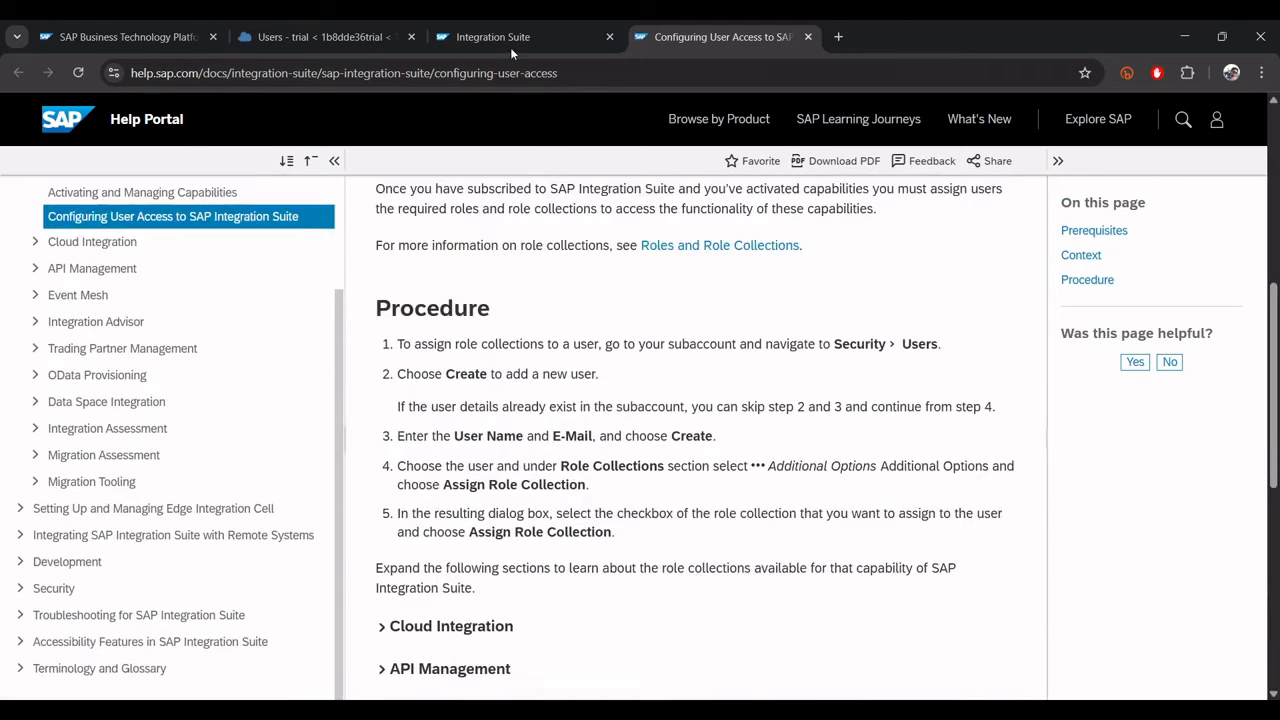
Close the Integration Suite page, relaunch the application from the trial subaccount's subscriptions, and open its linked help documentation again
left_click(506, 22)
middle_click(506, 22)
left_click(375, 36)
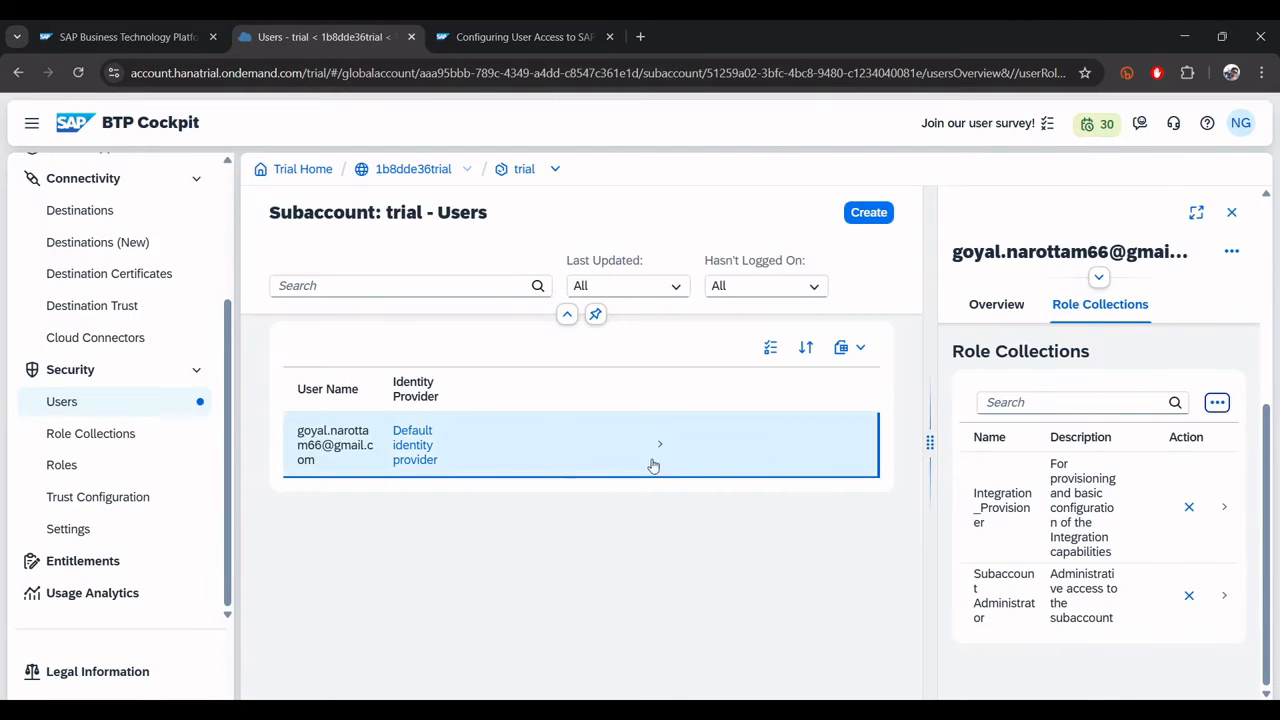
left_click(1232, 212)
scroll(85, 455, "up", 2)
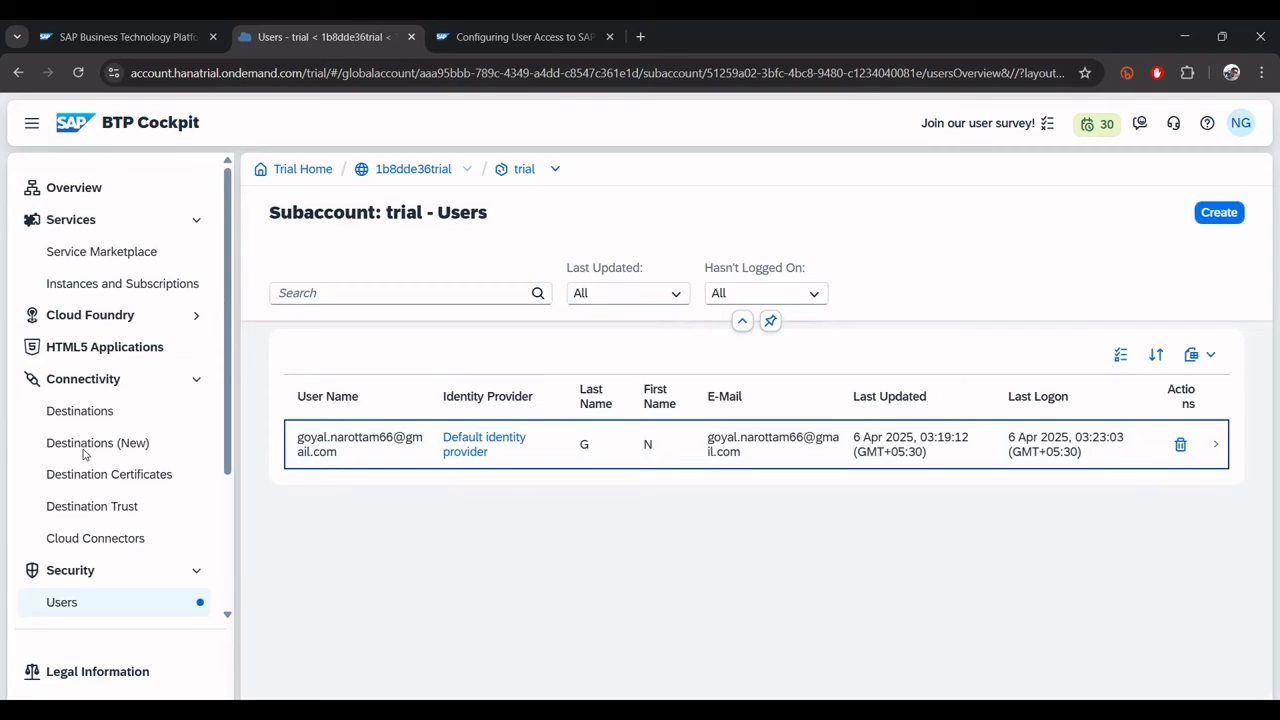
left_click(96, 264)
left_click(94, 286)
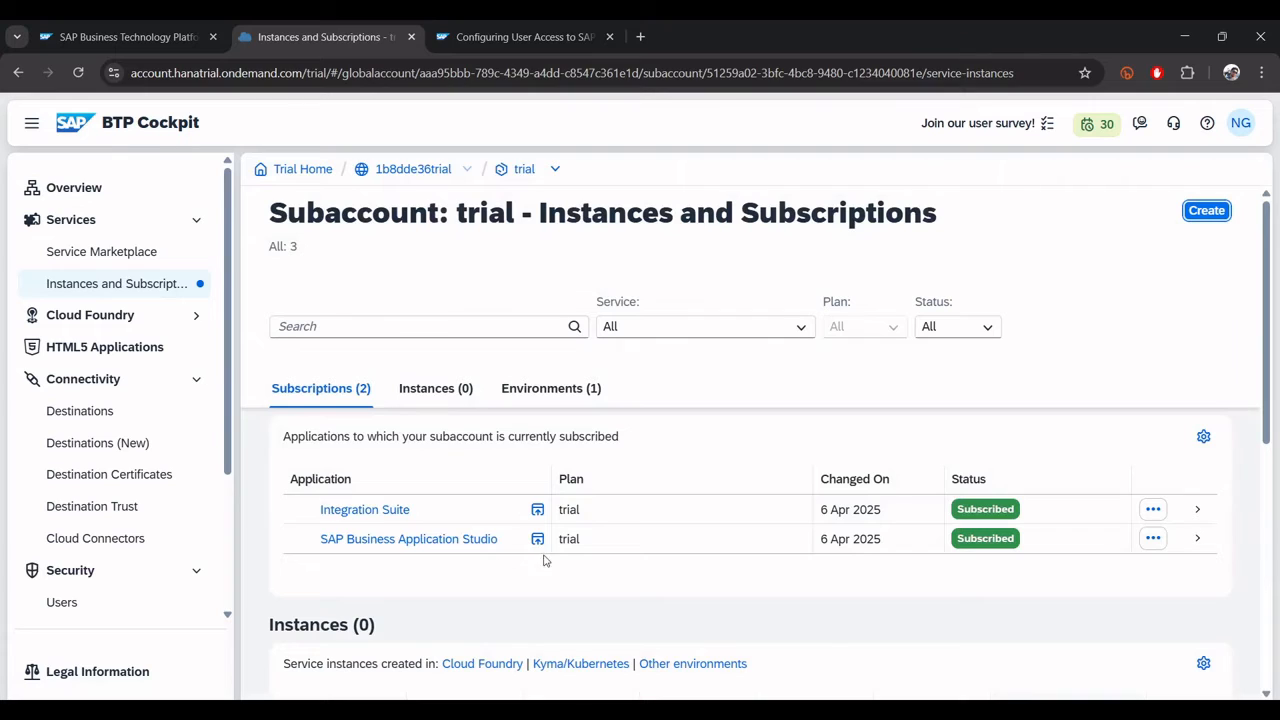
left_click(392, 509)
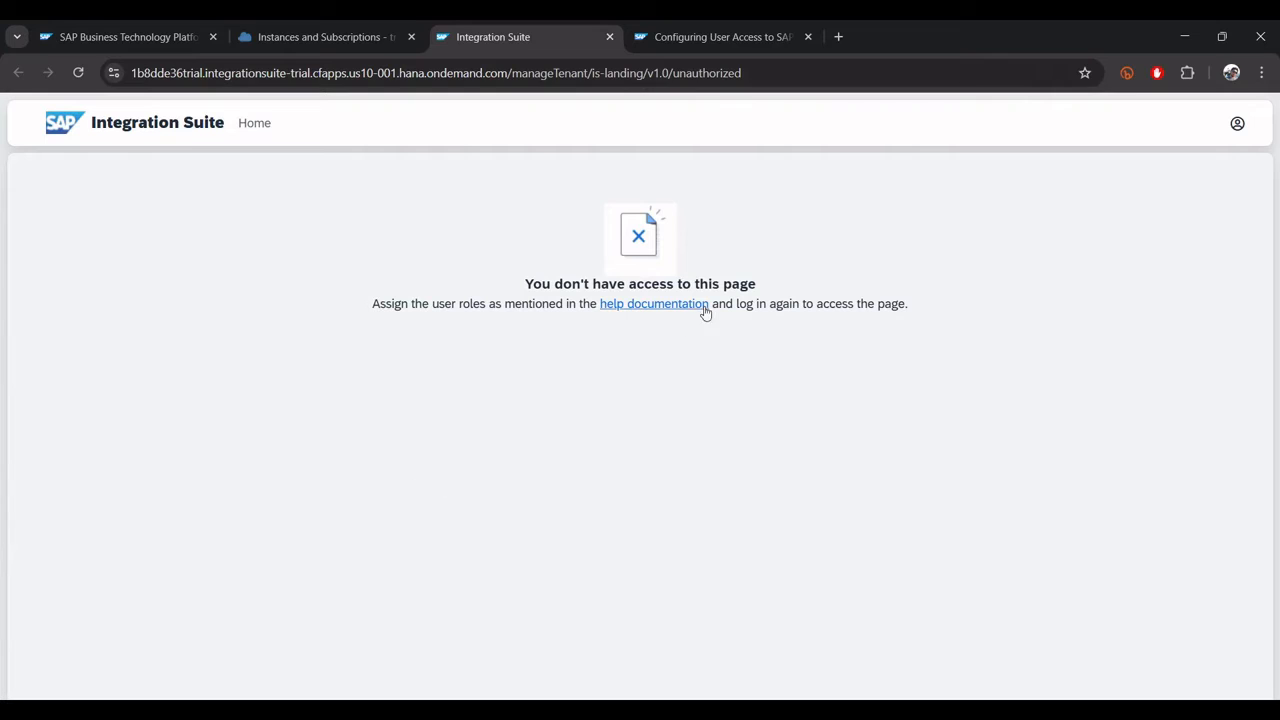
left_click(690, 306)
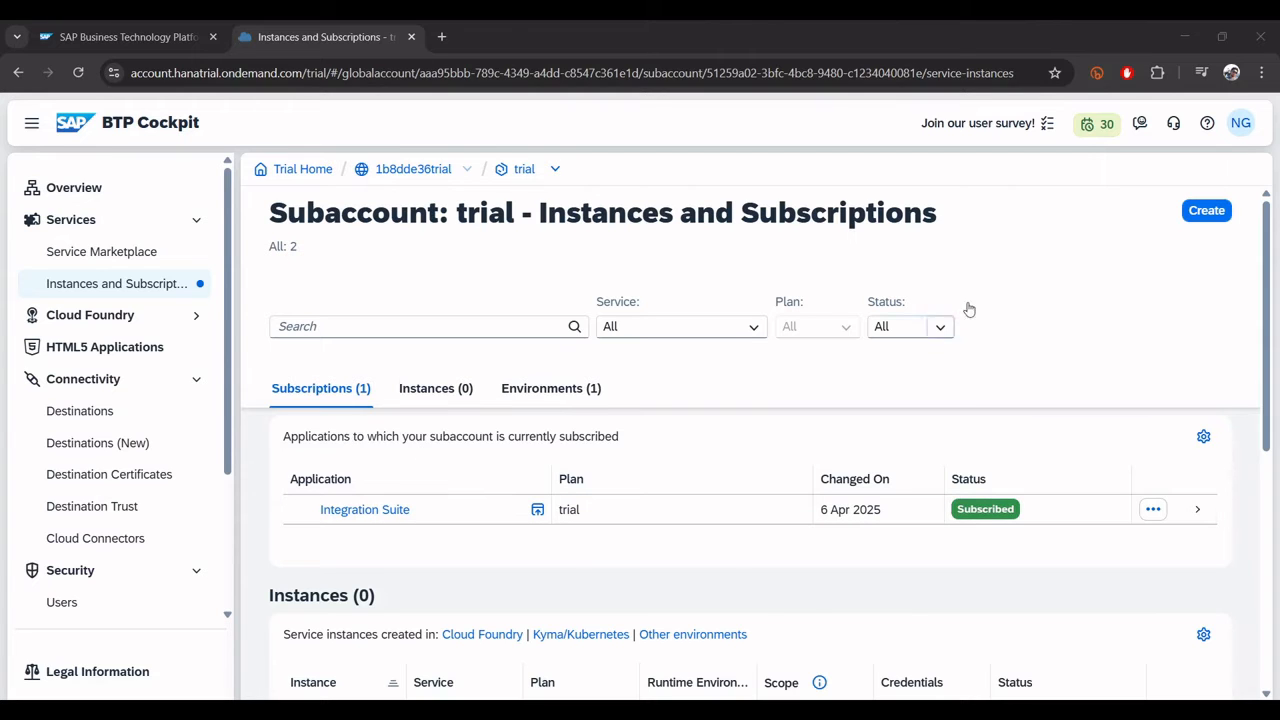
Open the details of the Integration Suite subscription in the trial subaccount
left_click(1195, 507)
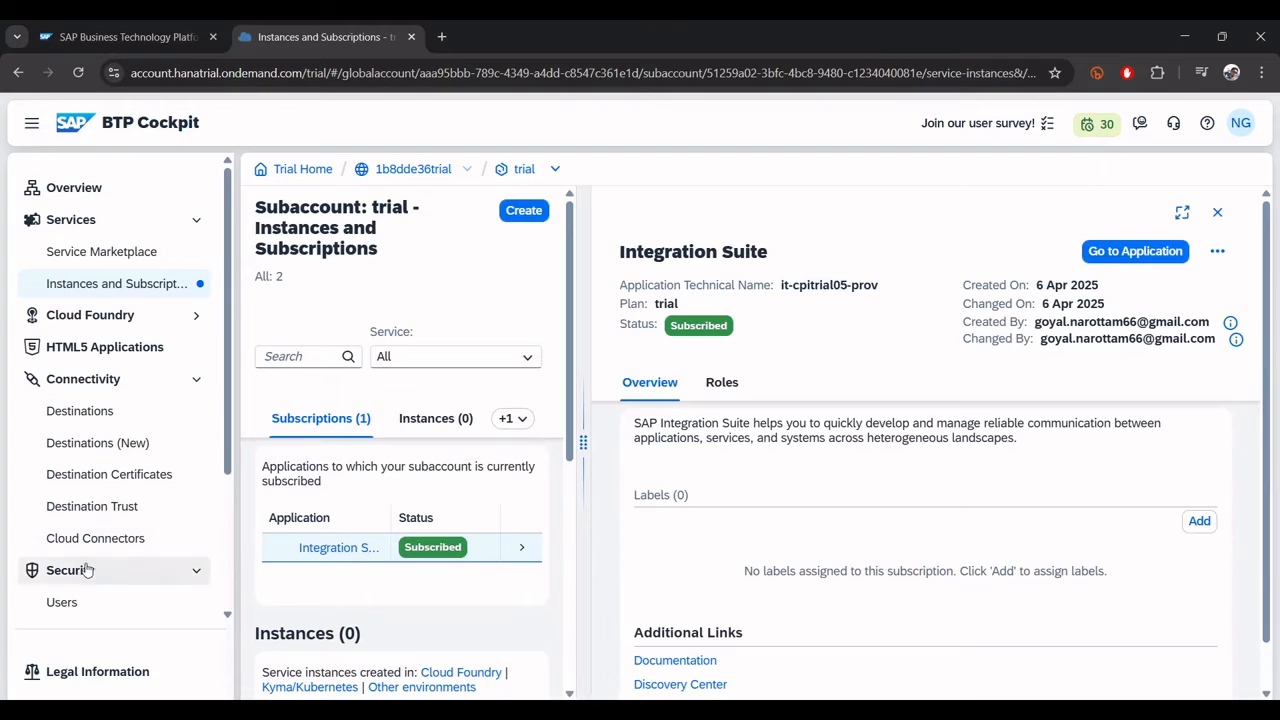
Review the role collections assigned to the existing trial subaccount user and check which ones are still available to assign, without assigning any
scroll(94, 571, "down", 3)
left_click(92, 440)
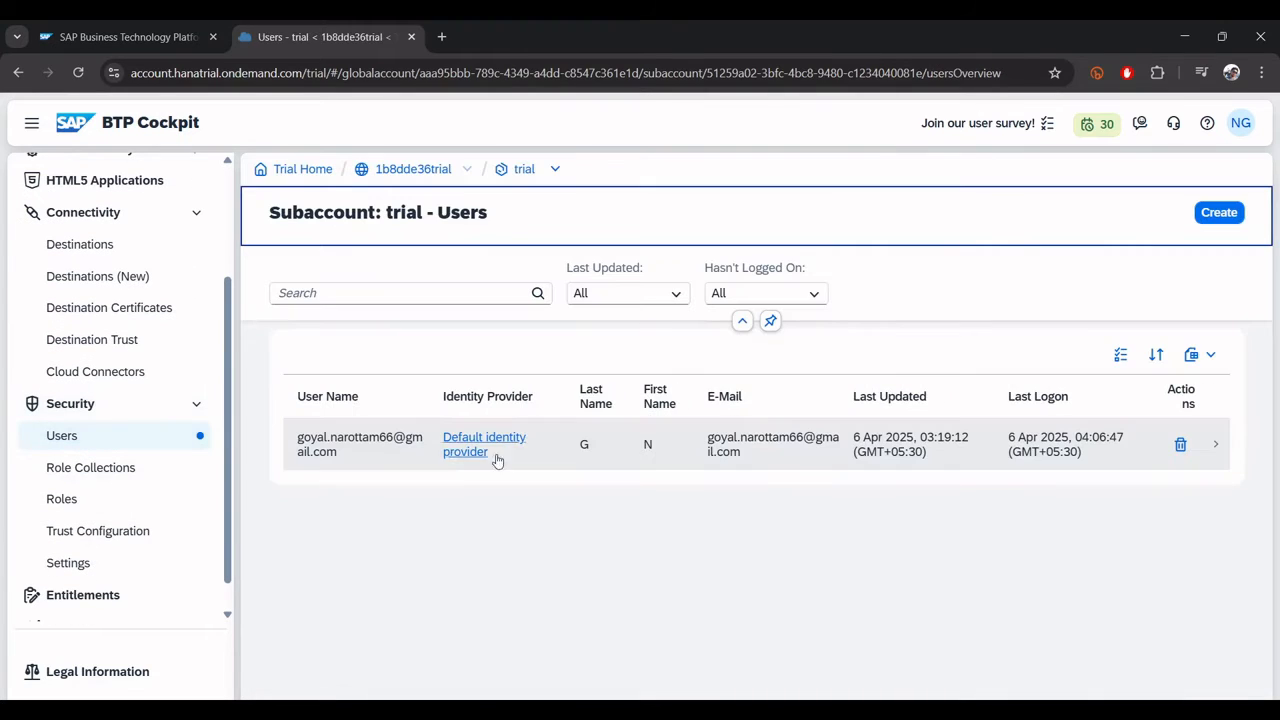
left_click(1218, 455)
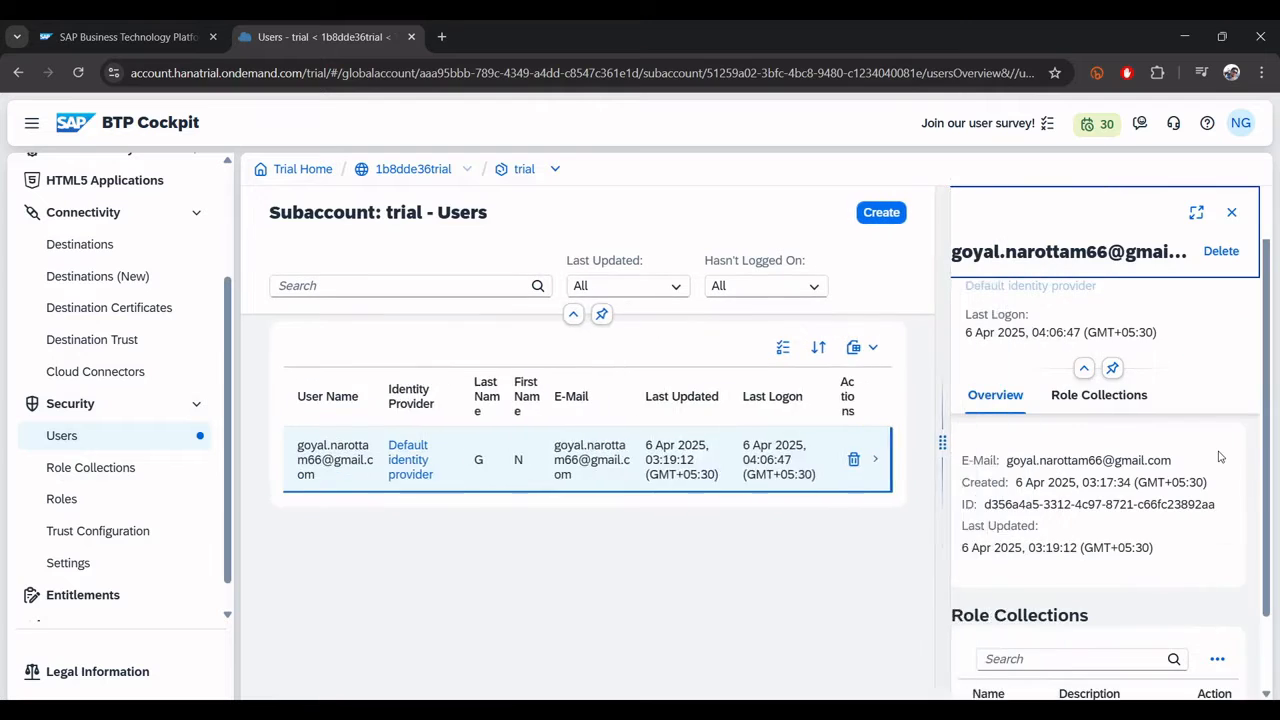
scroll(1065, 445, "down", 2)
scroll(1065, 445, "down", 2)
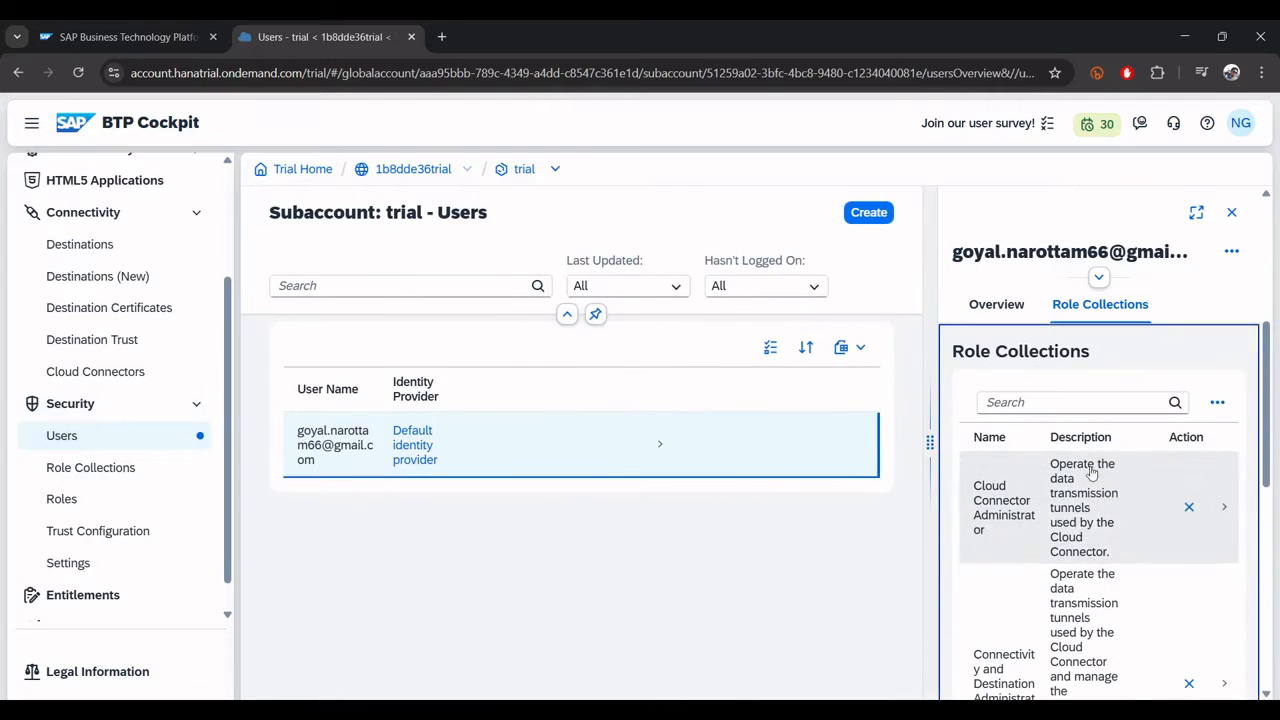
left_click(1217, 402)
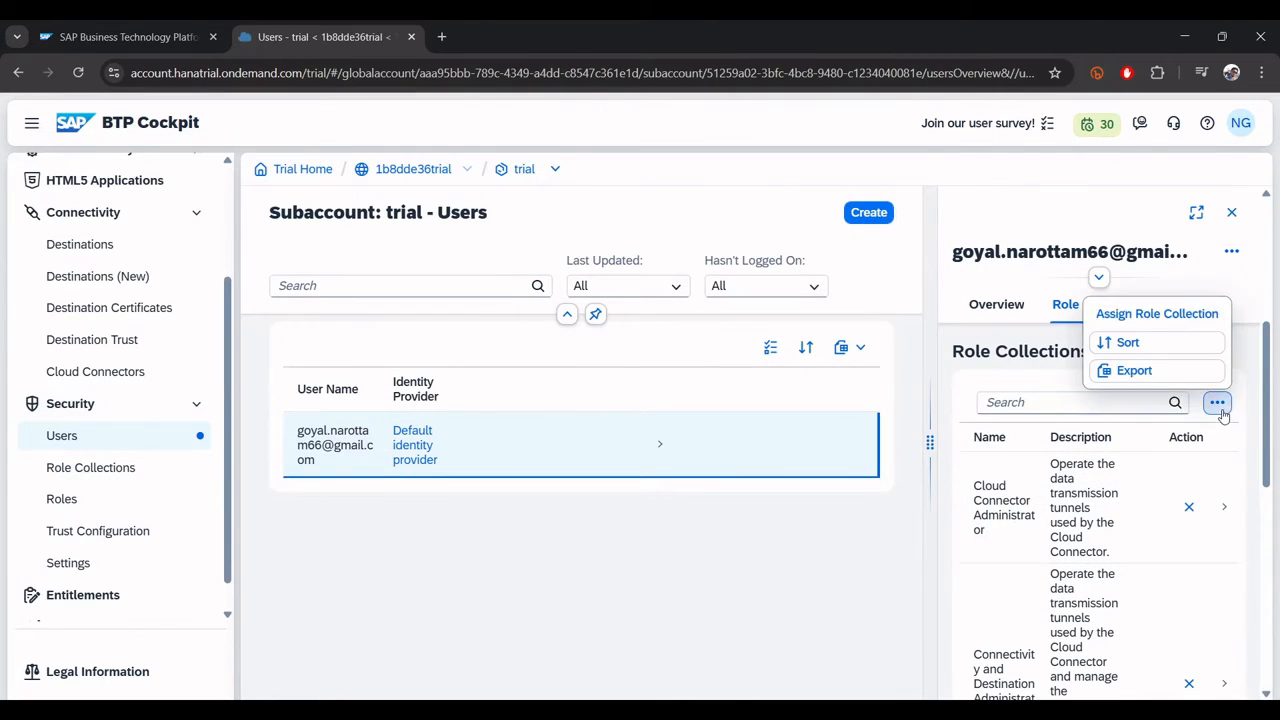
left_click(1150, 316)
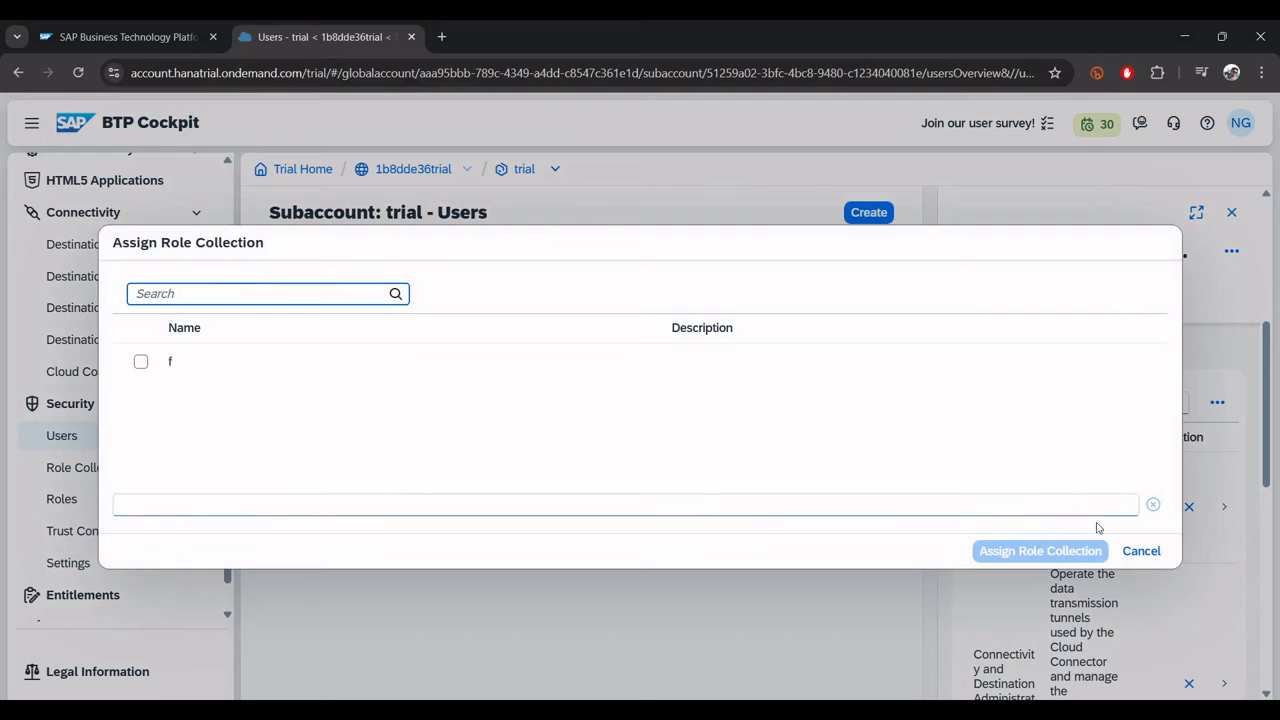
left_click(1141, 551)
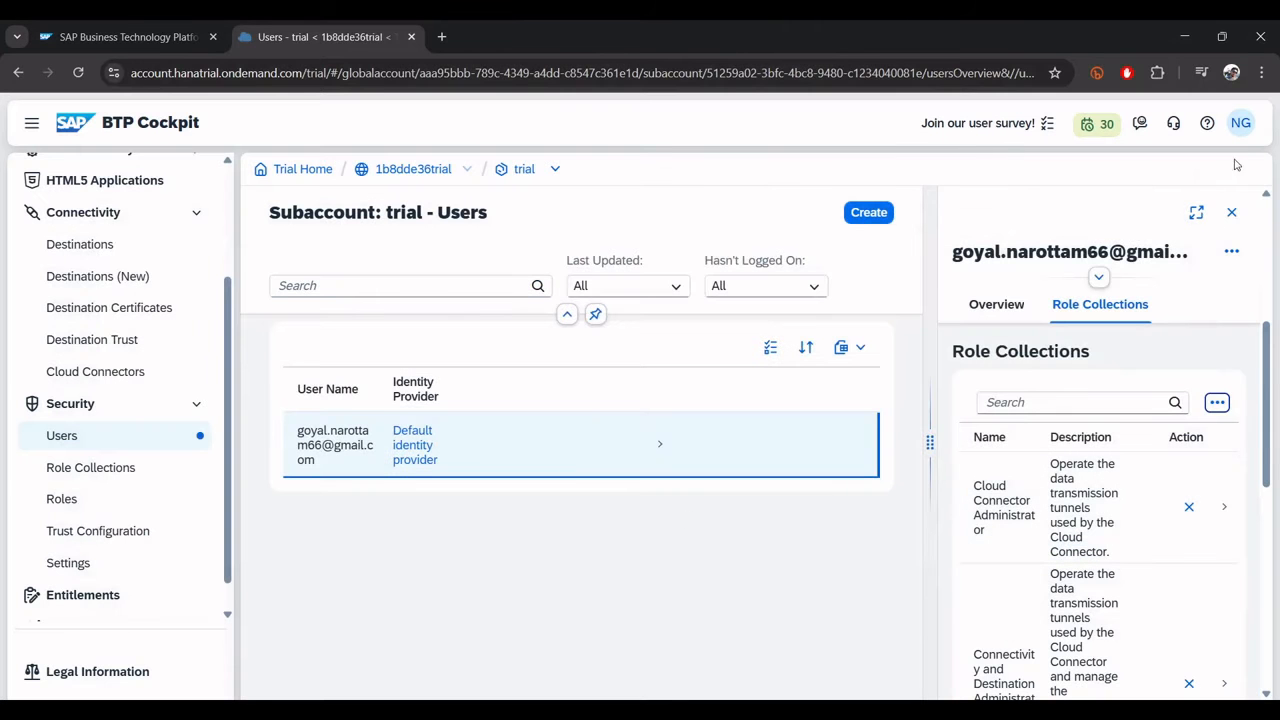
Launch Integration Suite from the trial subaccount's subscriptions and dismiss its news and announcements until the next update
left_click(1240, 123)
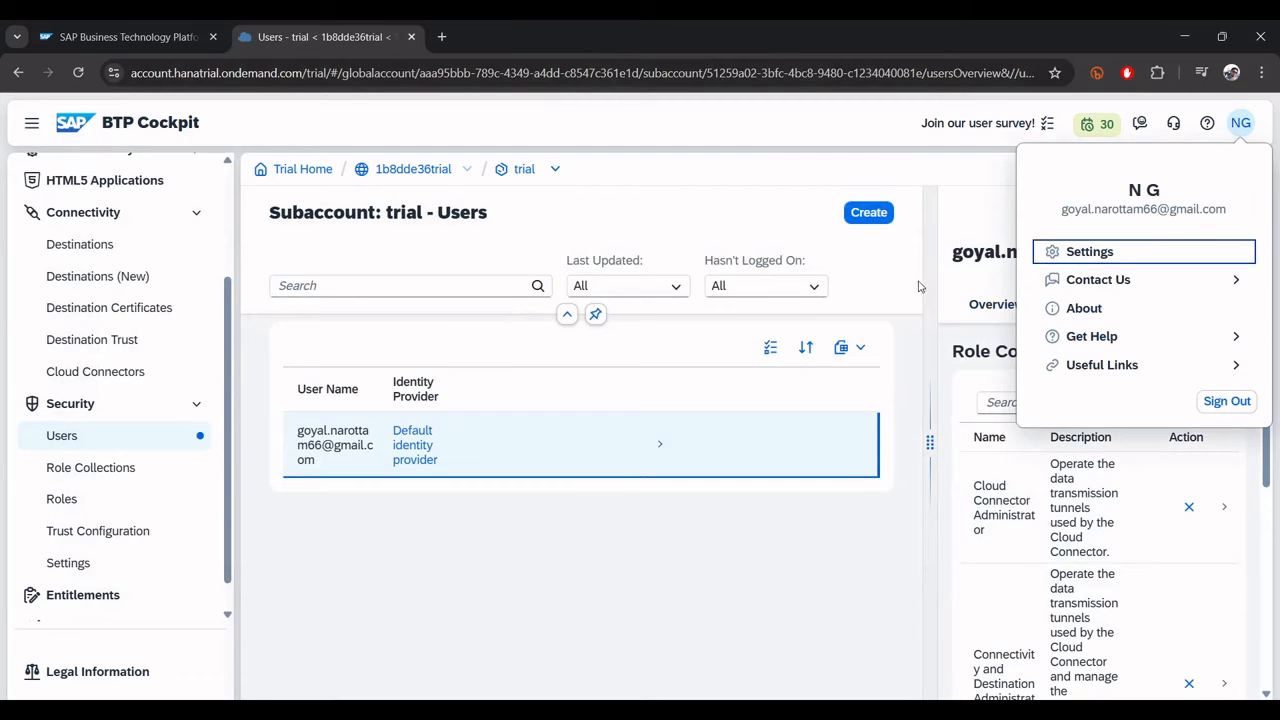
scroll(95, 330, "up", 3)
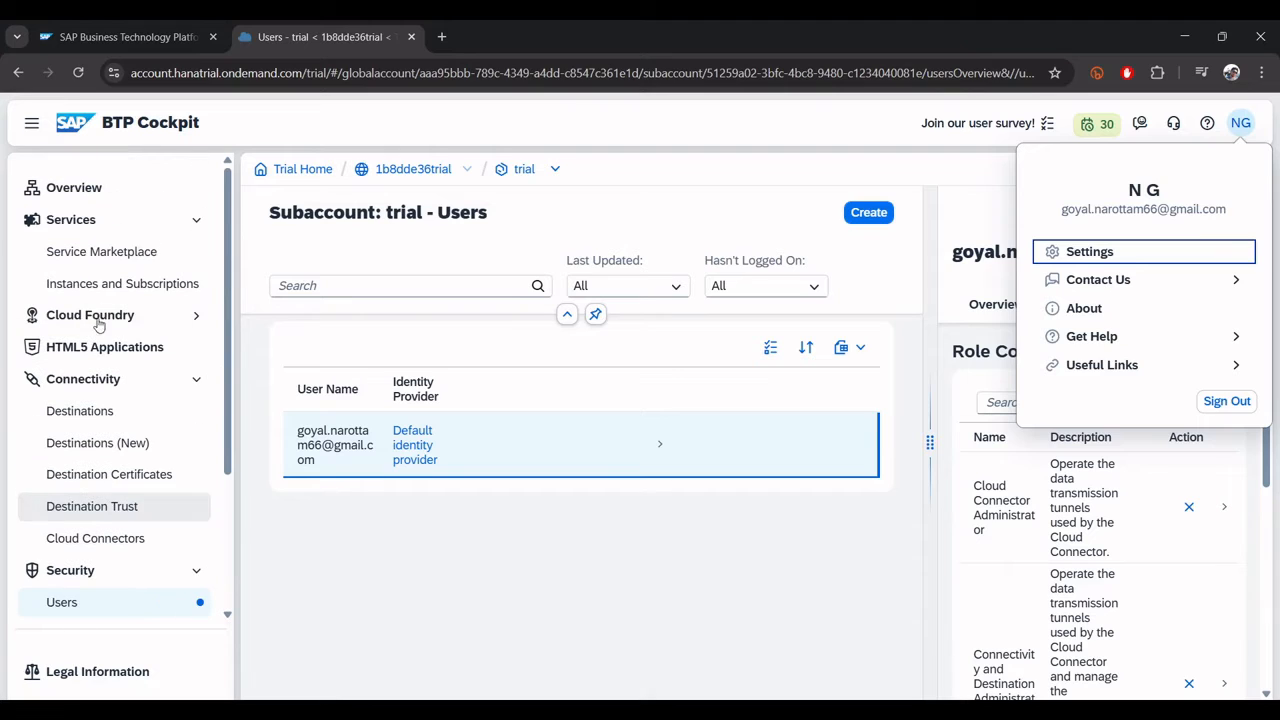
left_click(108, 286)
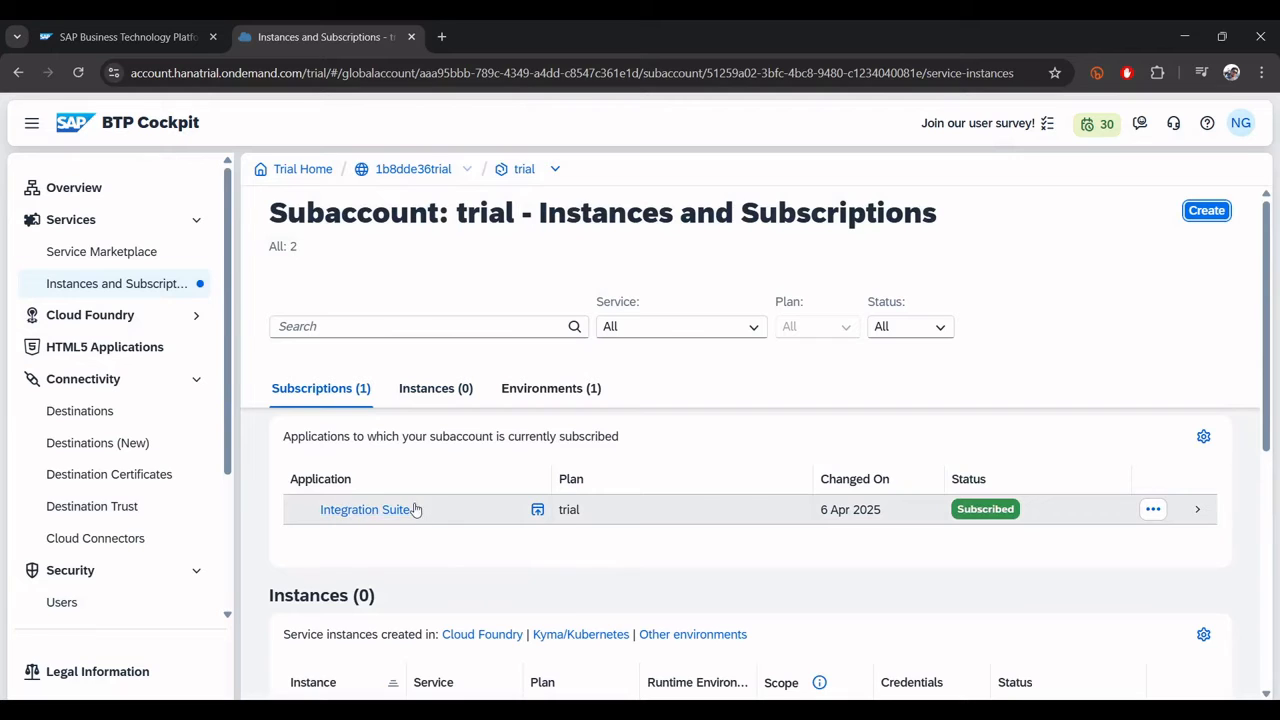
left_click(360, 511)
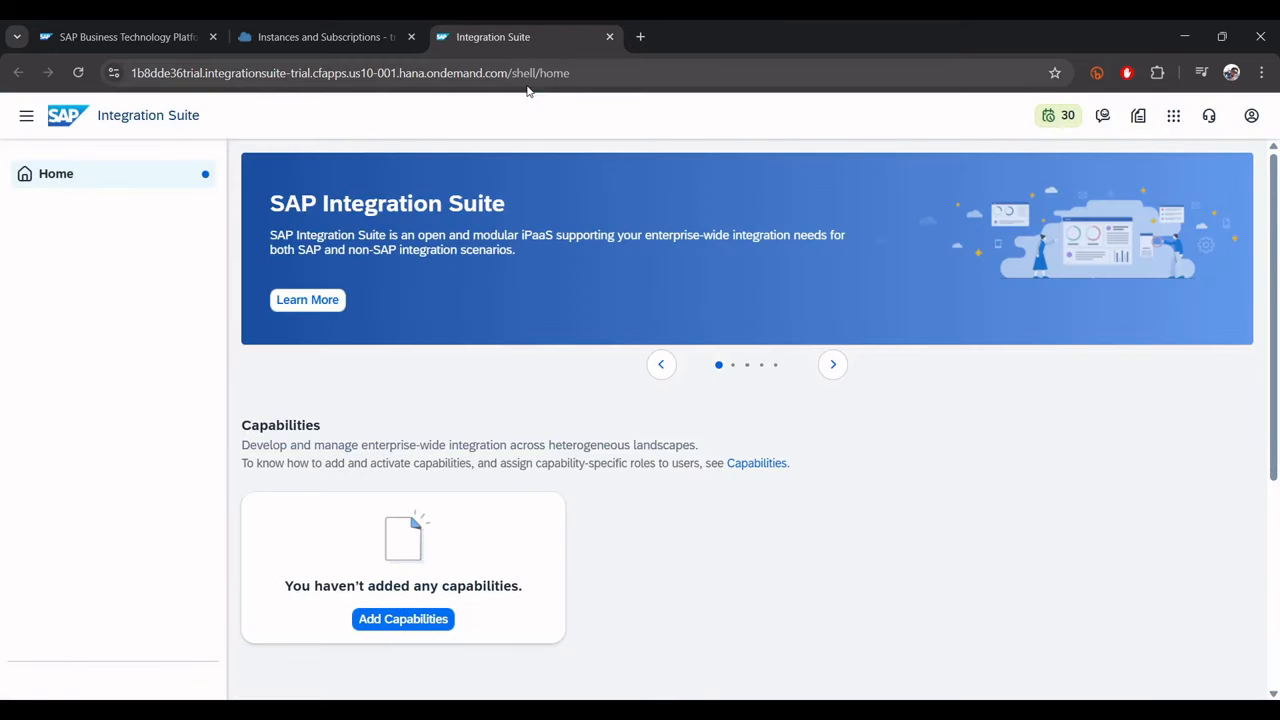
scroll(554, 334, "down", 3)
scroll(554, 334, "up", 3)
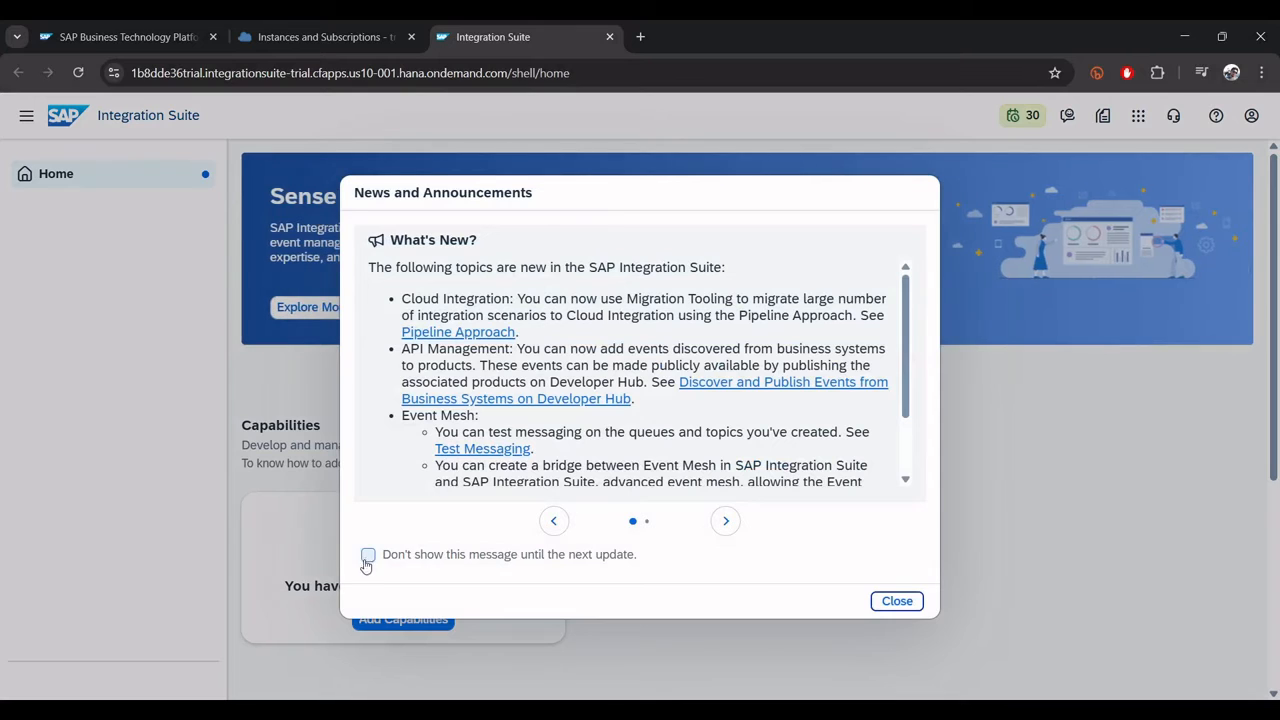
left_click(367, 556)
left_click(896, 601)
Start adding capabilities to Integration Suite and select Build Integration Scenarios, Manage APIs, and Implement Interfaces and Mappings
scroll(407, 286, "down", 1)
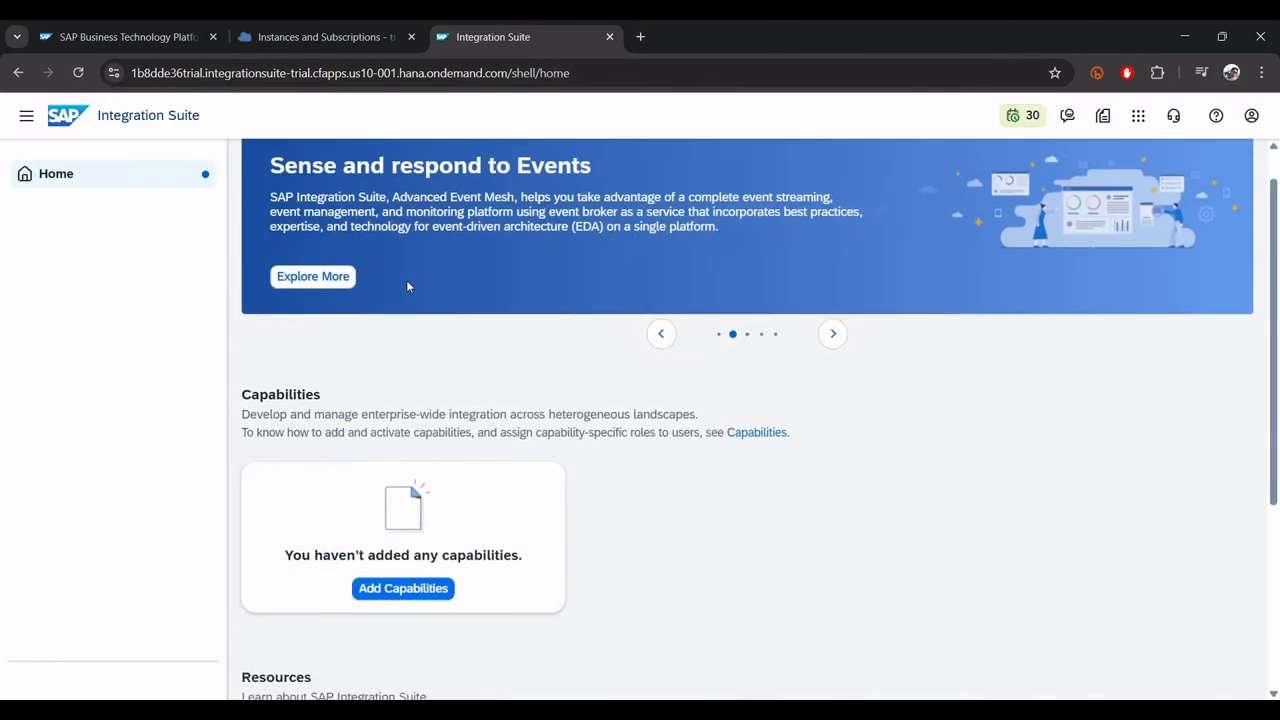
scroll(407, 287, "down", 1)
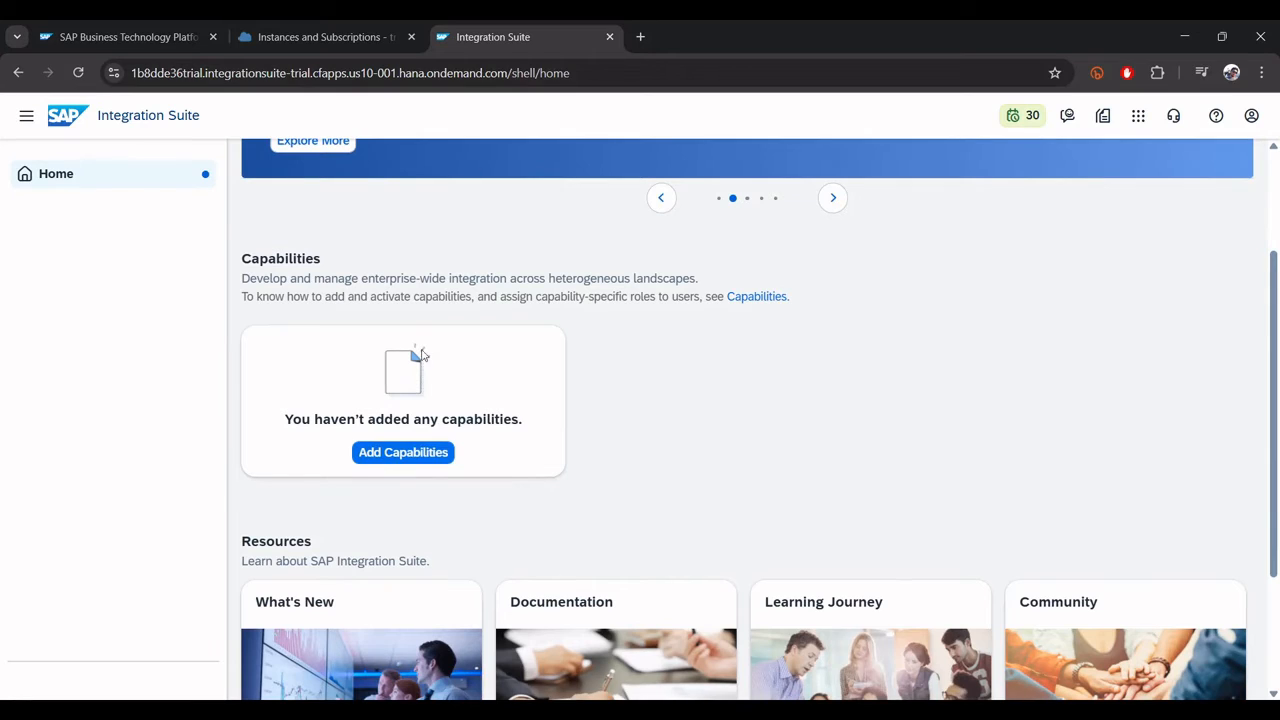
left_click(400, 456)
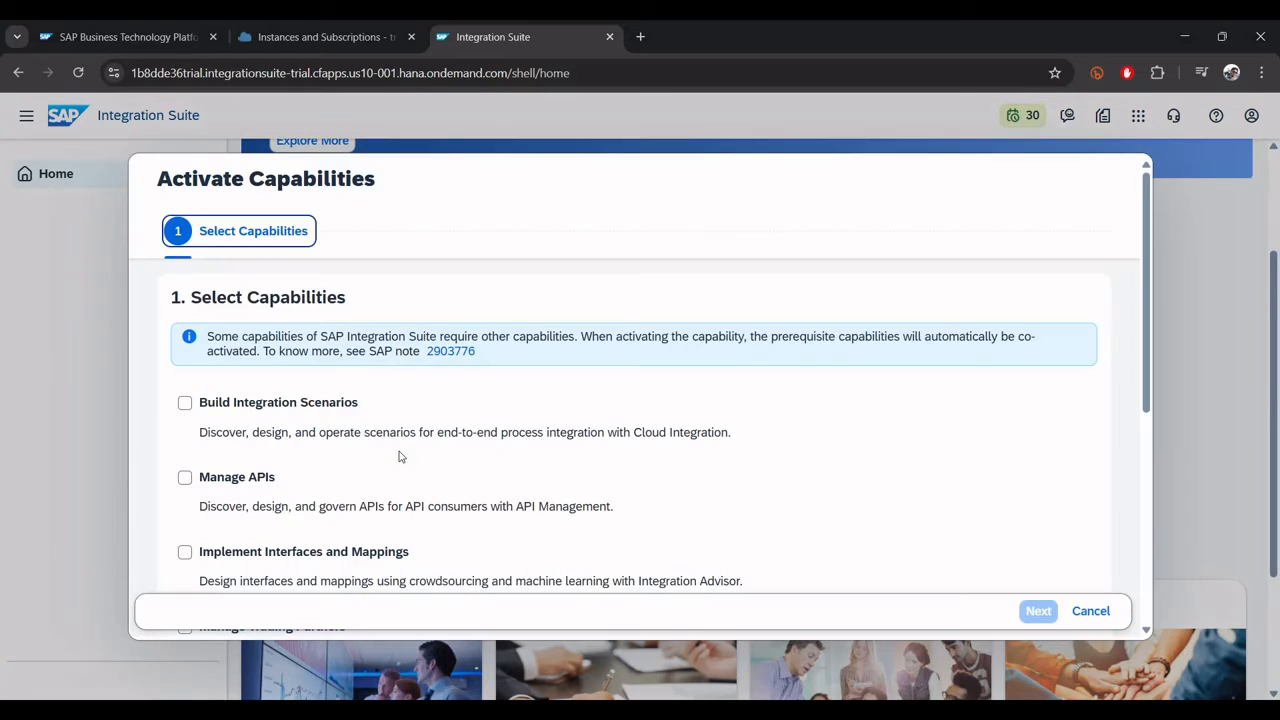
left_click(185, 402)
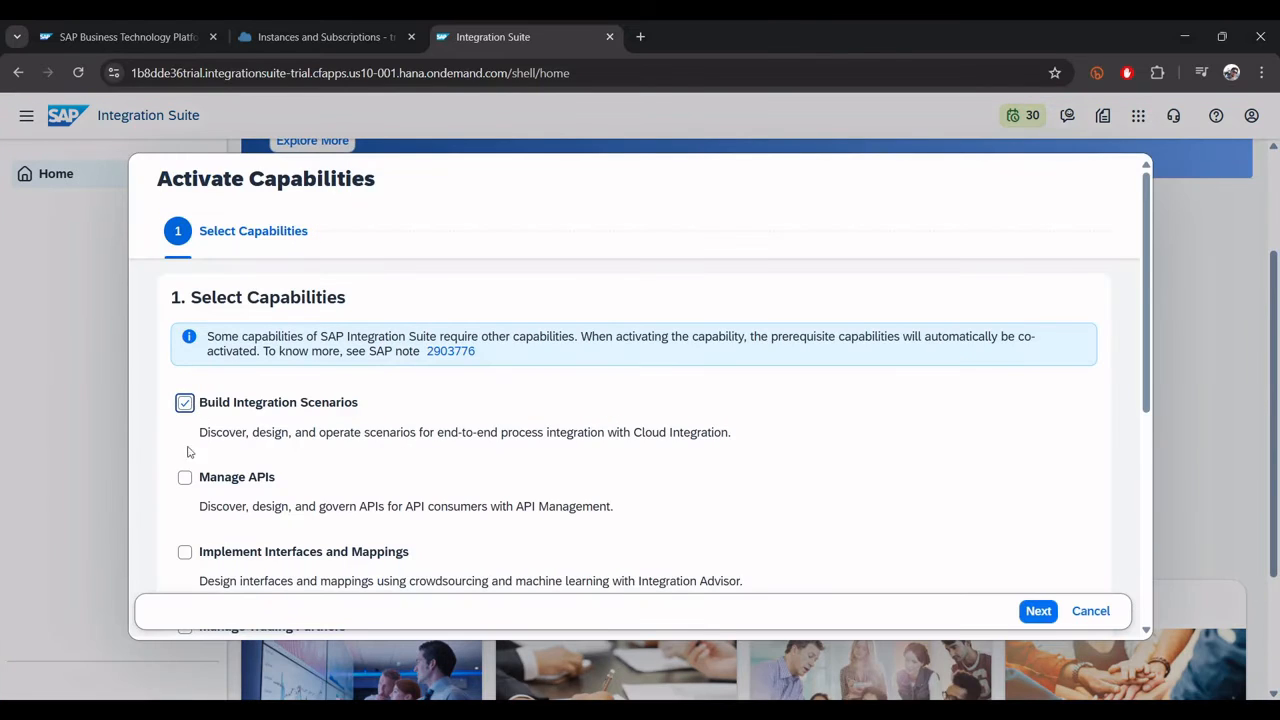
left_click(185, 477)
left_click(185, 551)
Read through the full list of available capabilities and their descriptions in the activation wizard
scroll(240, 525, "down", 2)
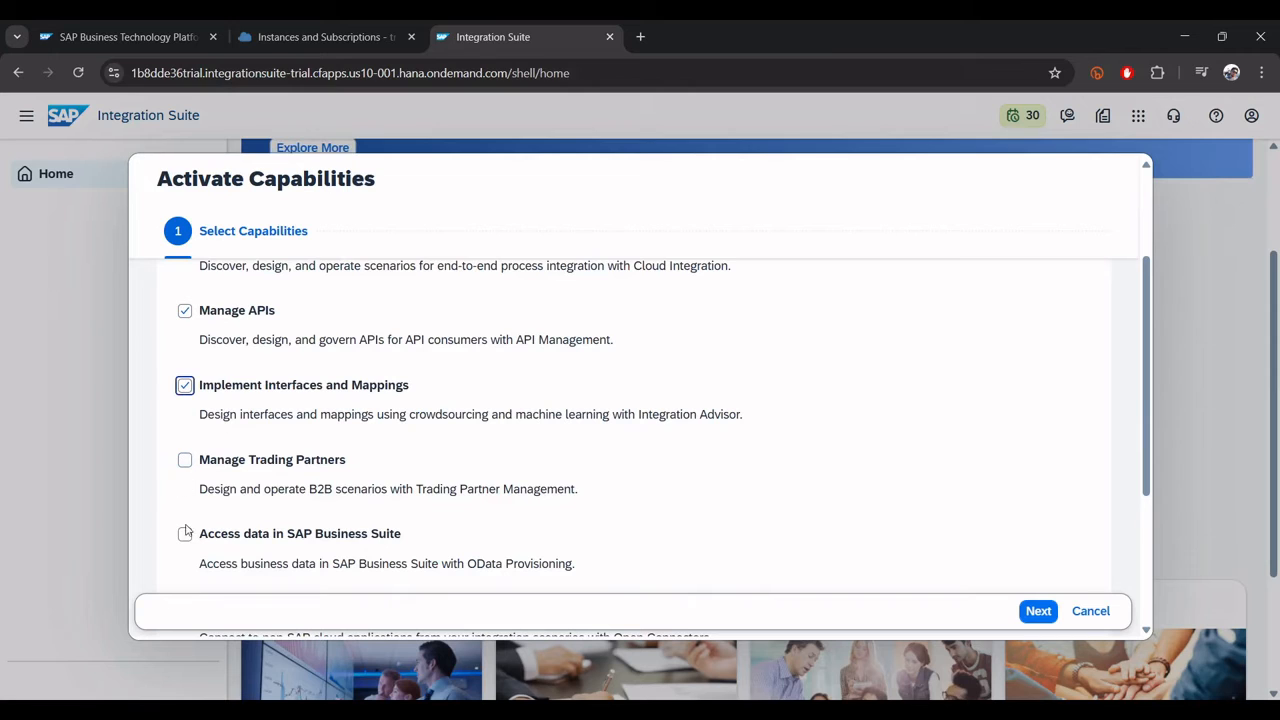
scroll(250, 459, "down", 3)
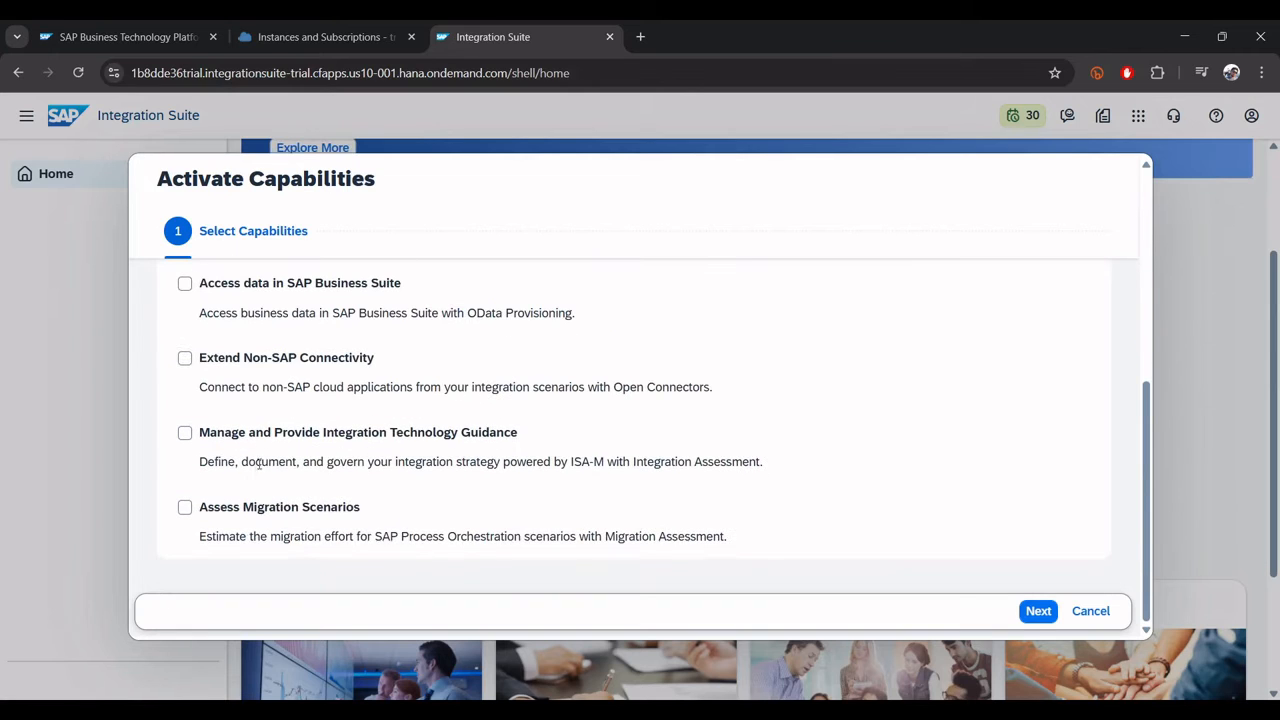
scroll(205, 512, "up", 5)
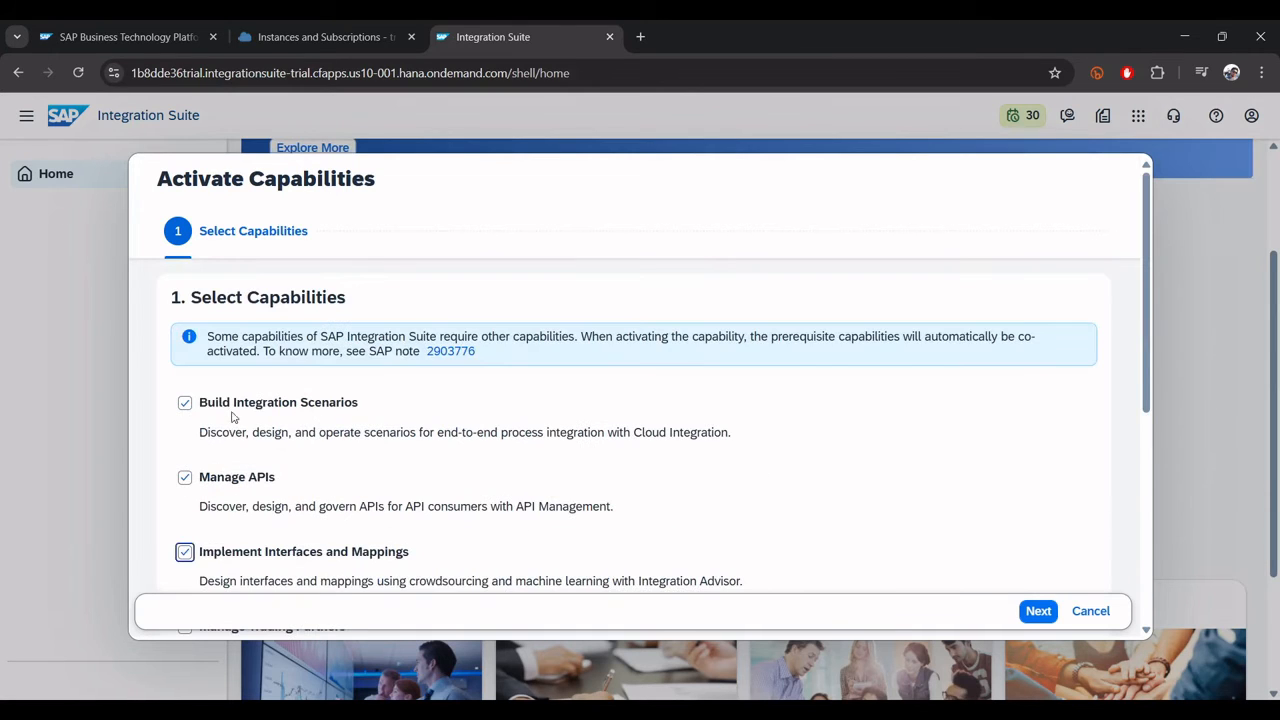
scroll(269, 438, "down", 2)
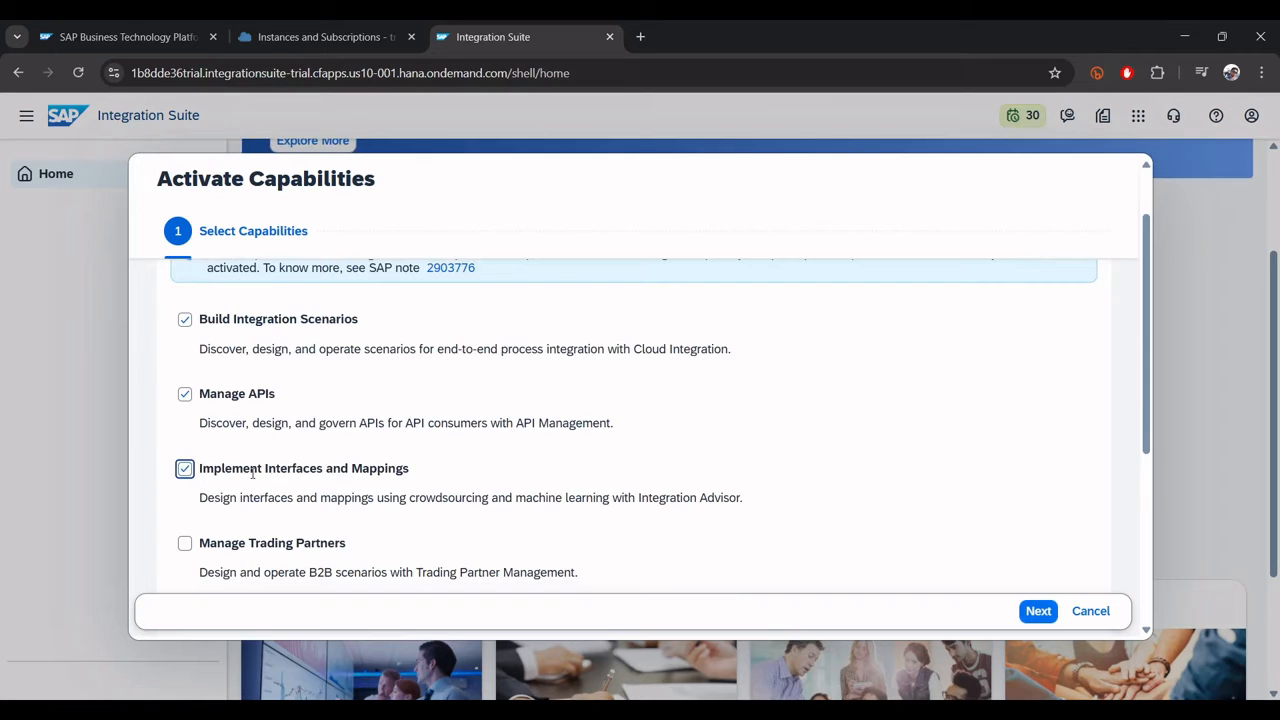
scroll(396, 474, "down", 1)
scroll(330, 450, "down", 1)
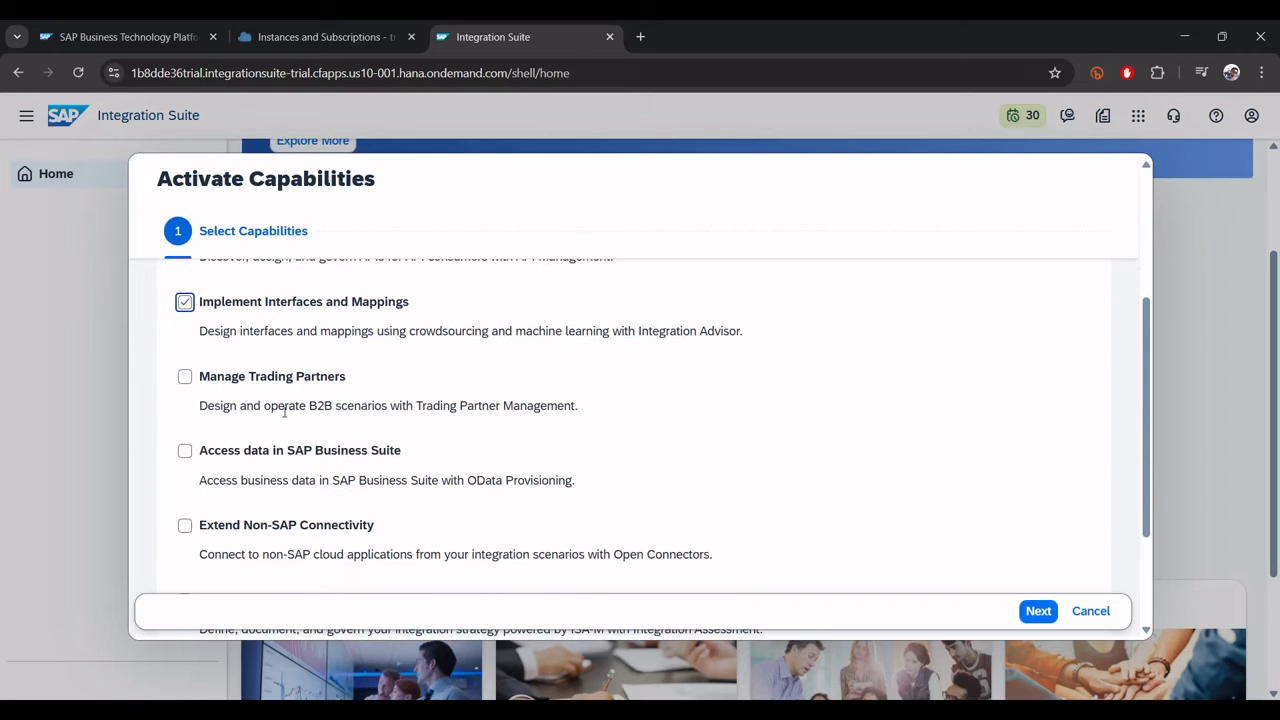
scroll(277, 523, "down", 1)
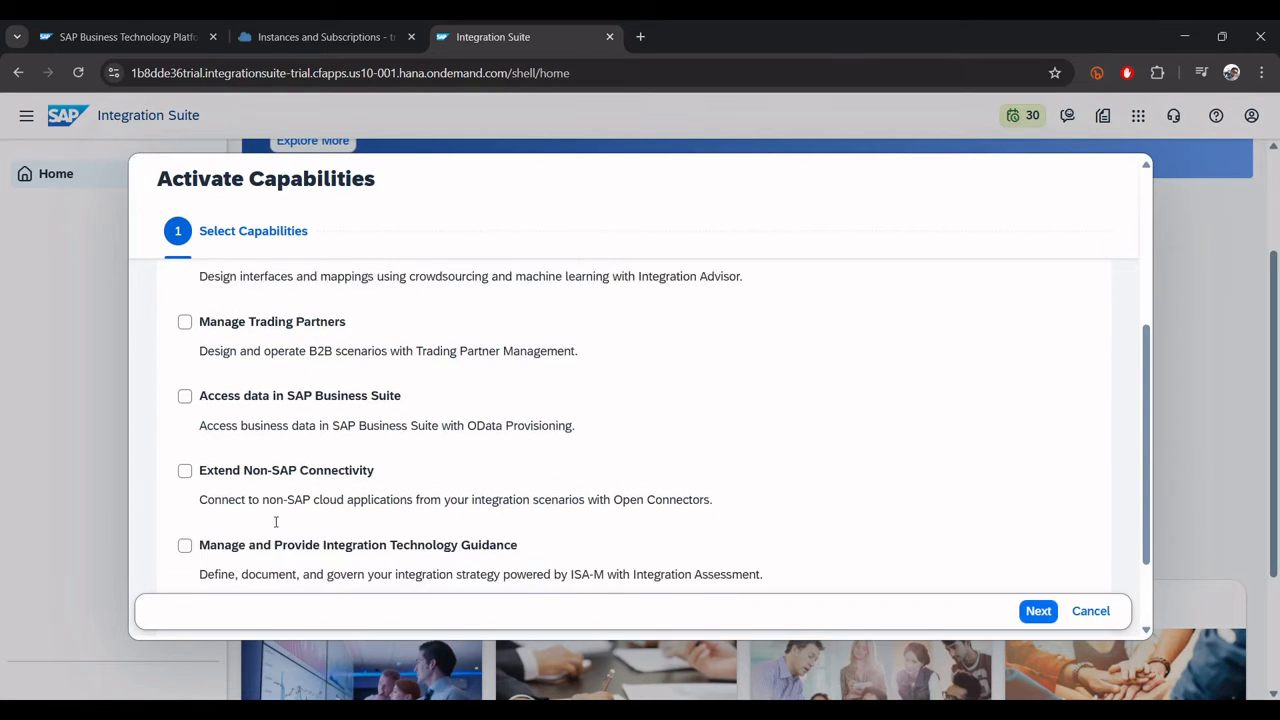
scroll(198, 371, "up", 3)
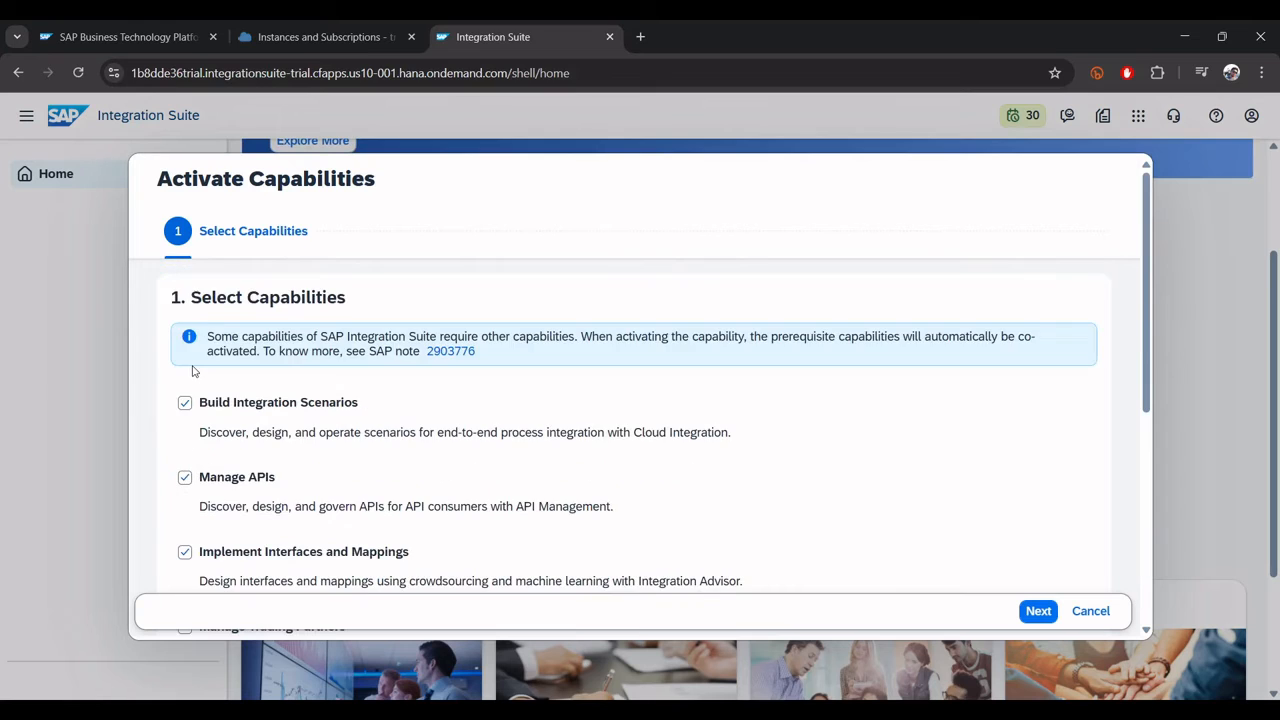
Also select Manage Trading Partners, Access data in SAP Business Suite, Extend Non-SAP Connectivity, Manage and Provide Integration Technology Guidance, and Assess Migration Scenarios
scroll(263, 480, "down", 4)
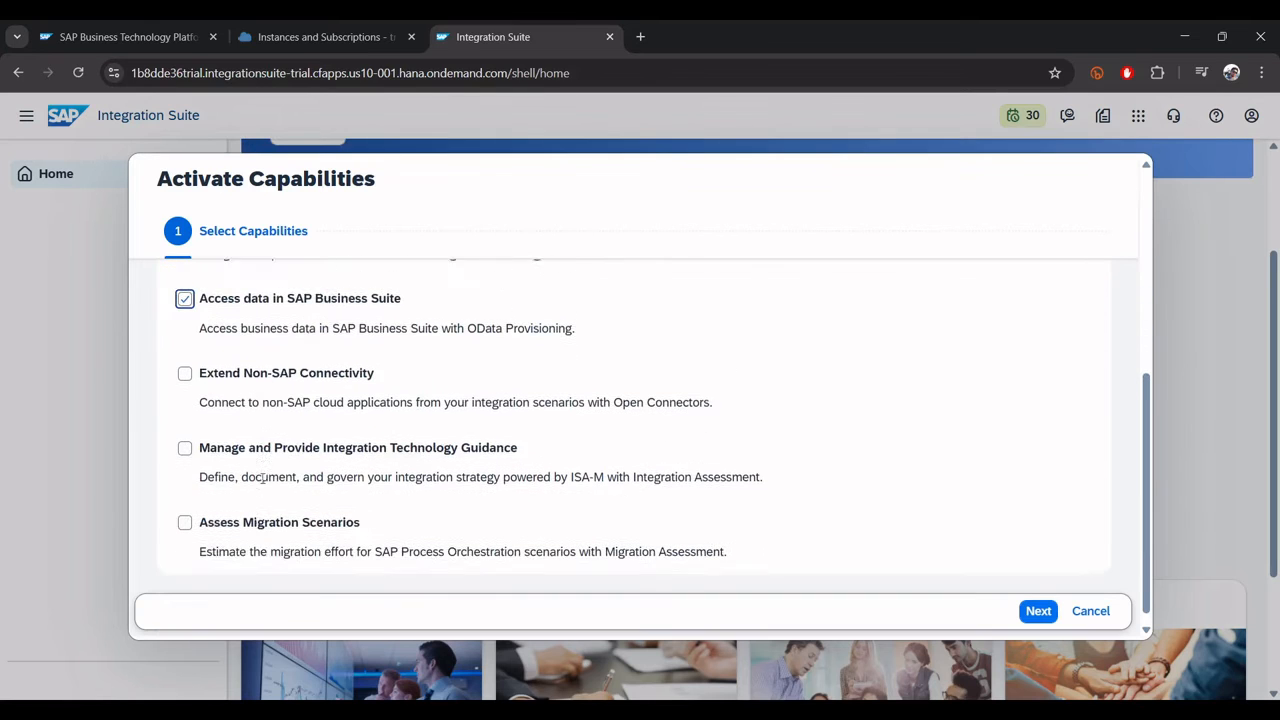
left_click(186, 509)
scroll(240, 471, "up", 4)
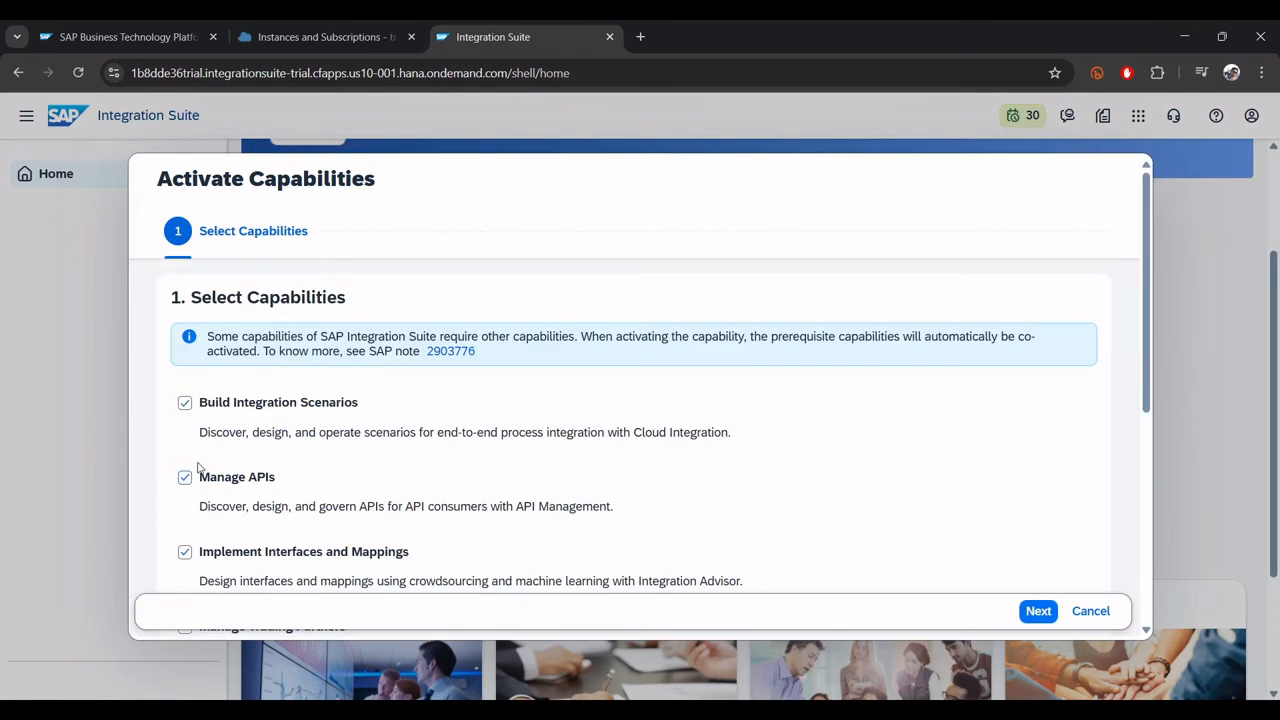
scroll(200, 485, "down", 4)
scroll(188, 410, "up", 4)
scroll(195, 449, "down", 3)
left_click(186, 374)
scroll(186, 374, "up", 3)
scroll(258, 410, "down", 5)
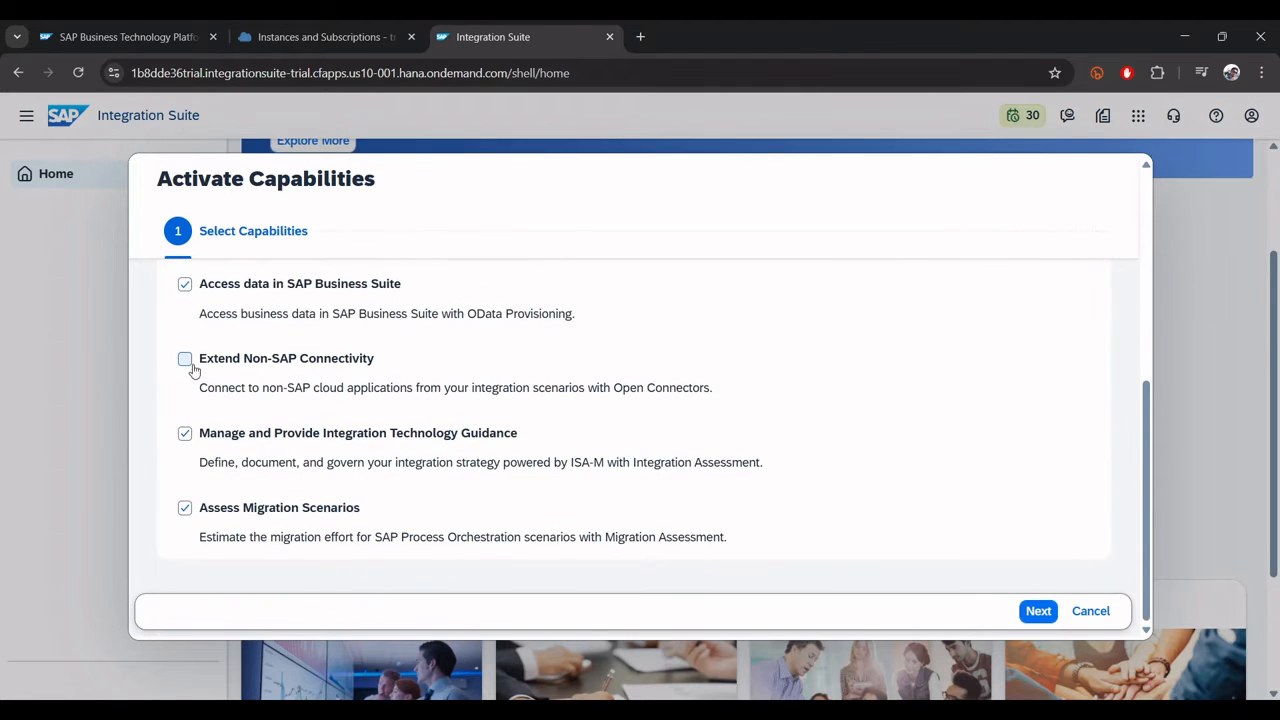
left_click(186, 359)
scroll(406, 425, "down", 5)
scroll(435, 463, "up", 5)
left_click(1035, 611)
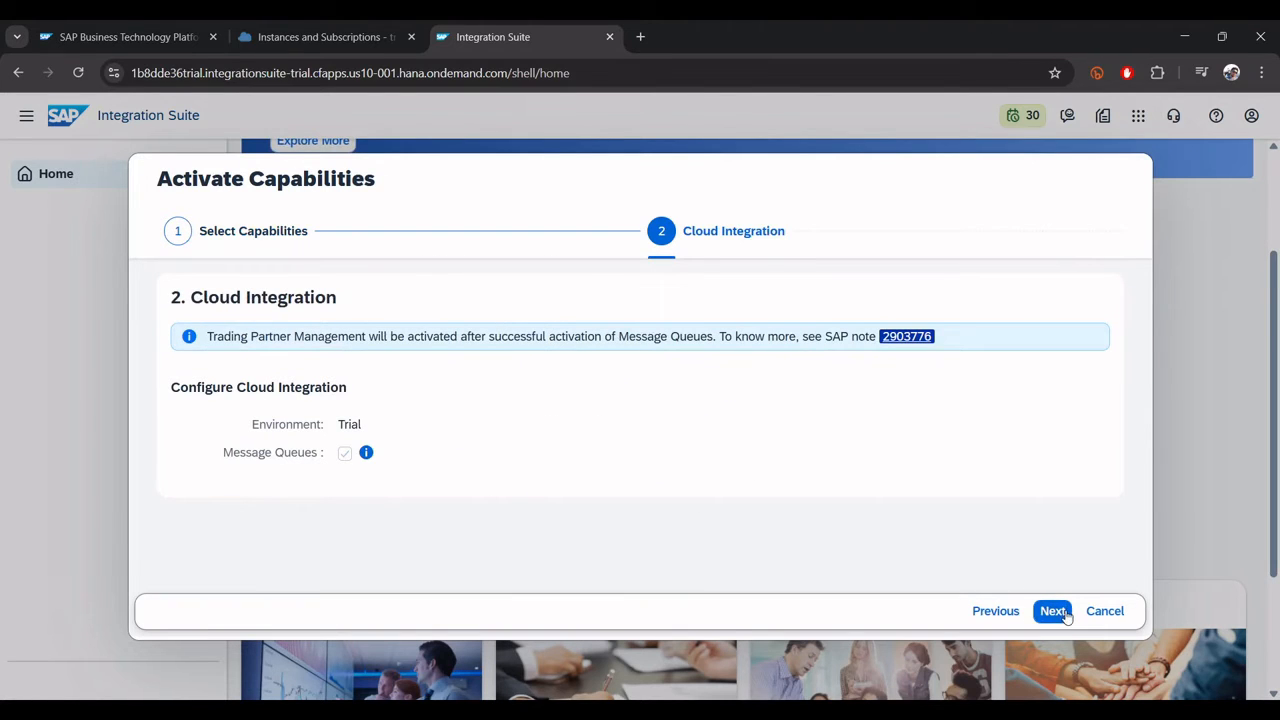
Keep the Cloud Integration settings, enable Developer Hub and Graph for API Management, and activate the selected capabilities
left_click(1064, 613)
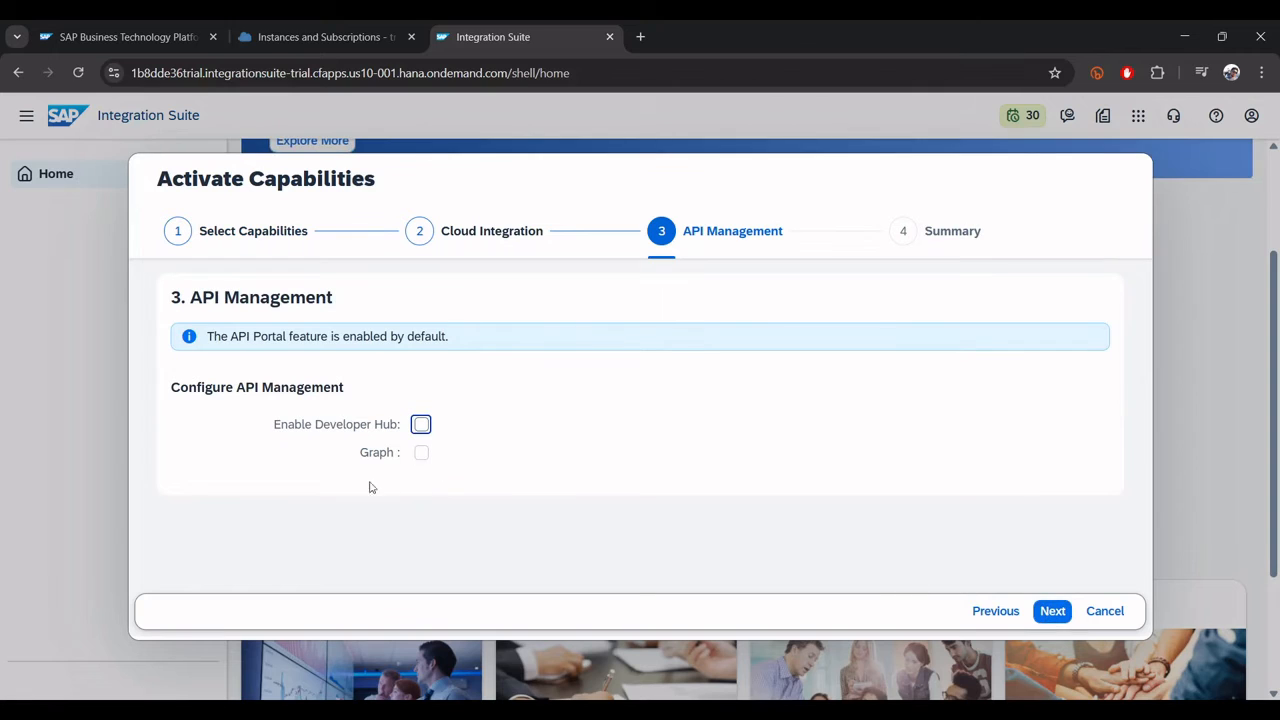
left_click(419, 455)
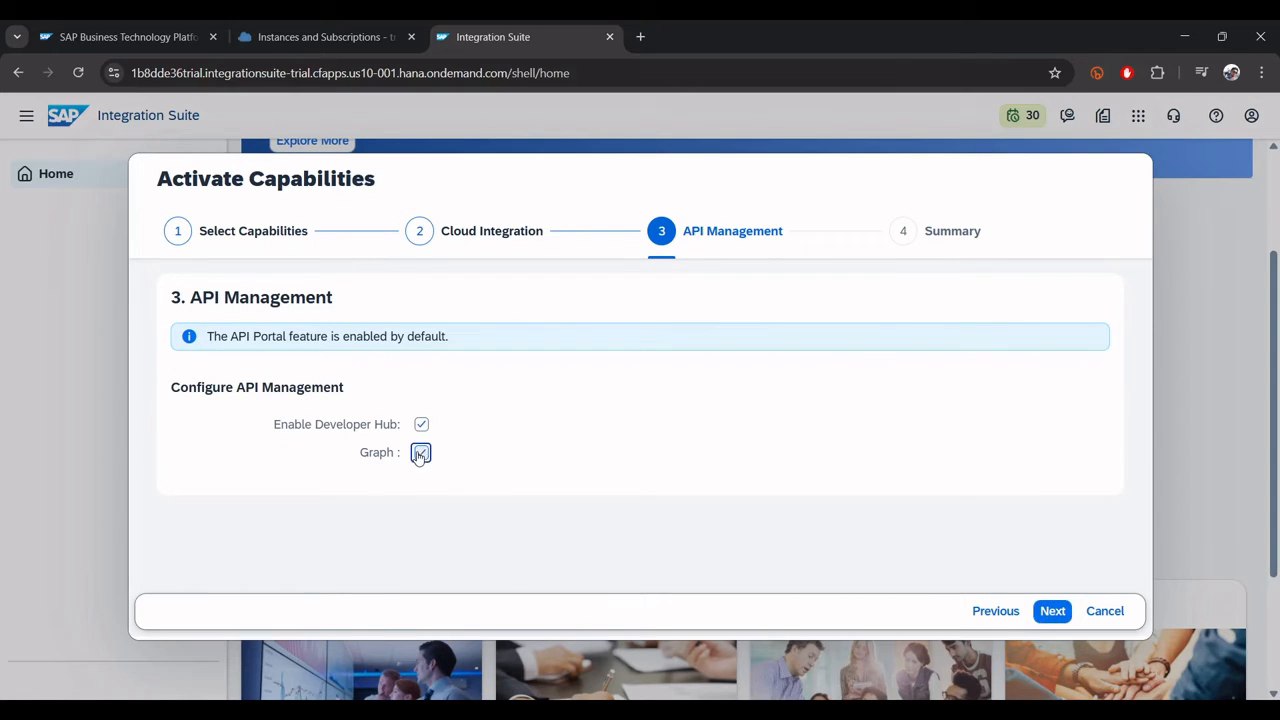
left_click(1052, 610)
scroll(550, 457, "down", 5)
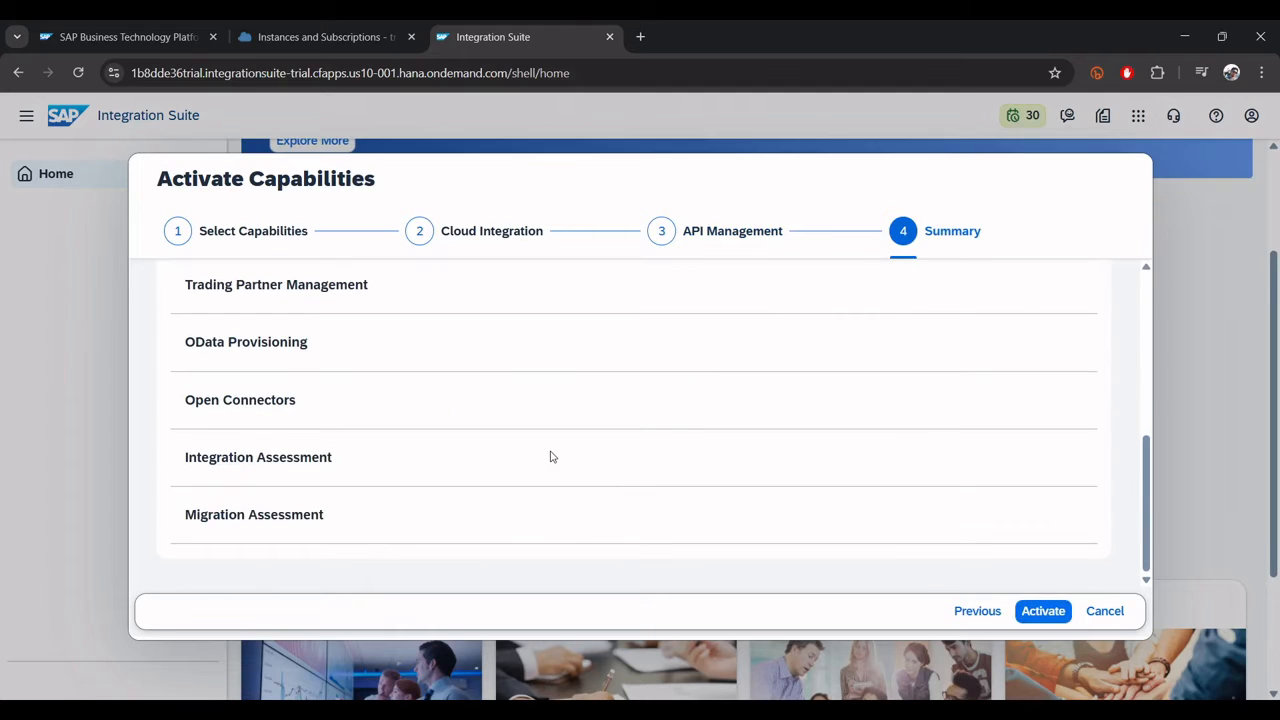
left_click(1044, 604)
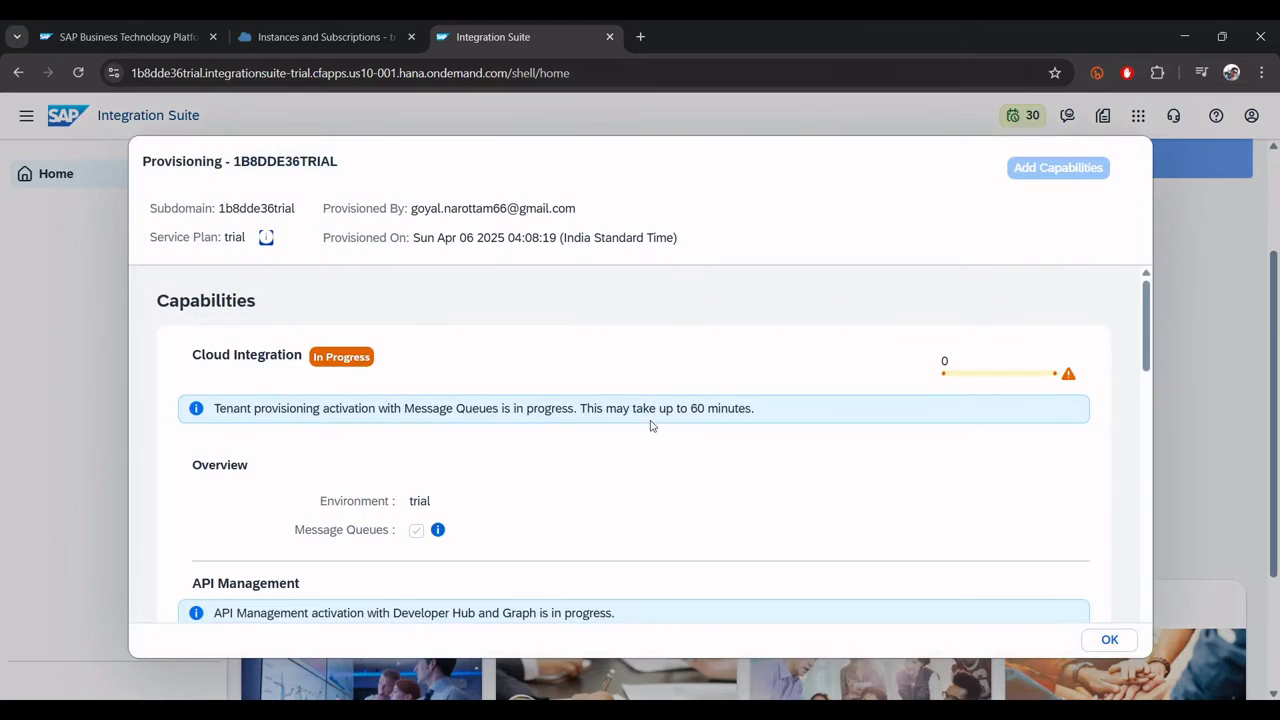
Check the activation status of each capability in the provisioning overview, close it, and look over the capabilities on the Integration Suite home page
scroll(650, 426, "down", 10)
scroll(650, 426, "up", 10)
scroll(650, 426, "down", 3)
scroll(650, 426, "up", 3)
scroll(650, 426, "up", 2)
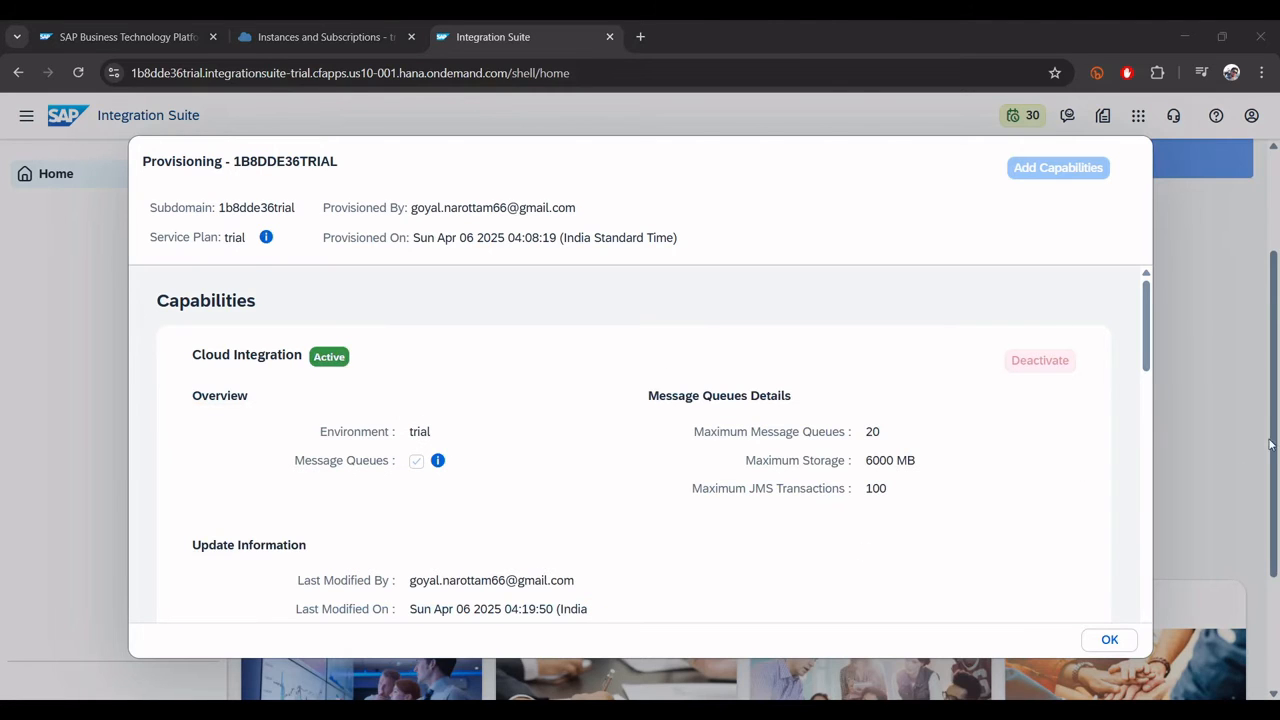
scroll(723, 463, "down", 20)
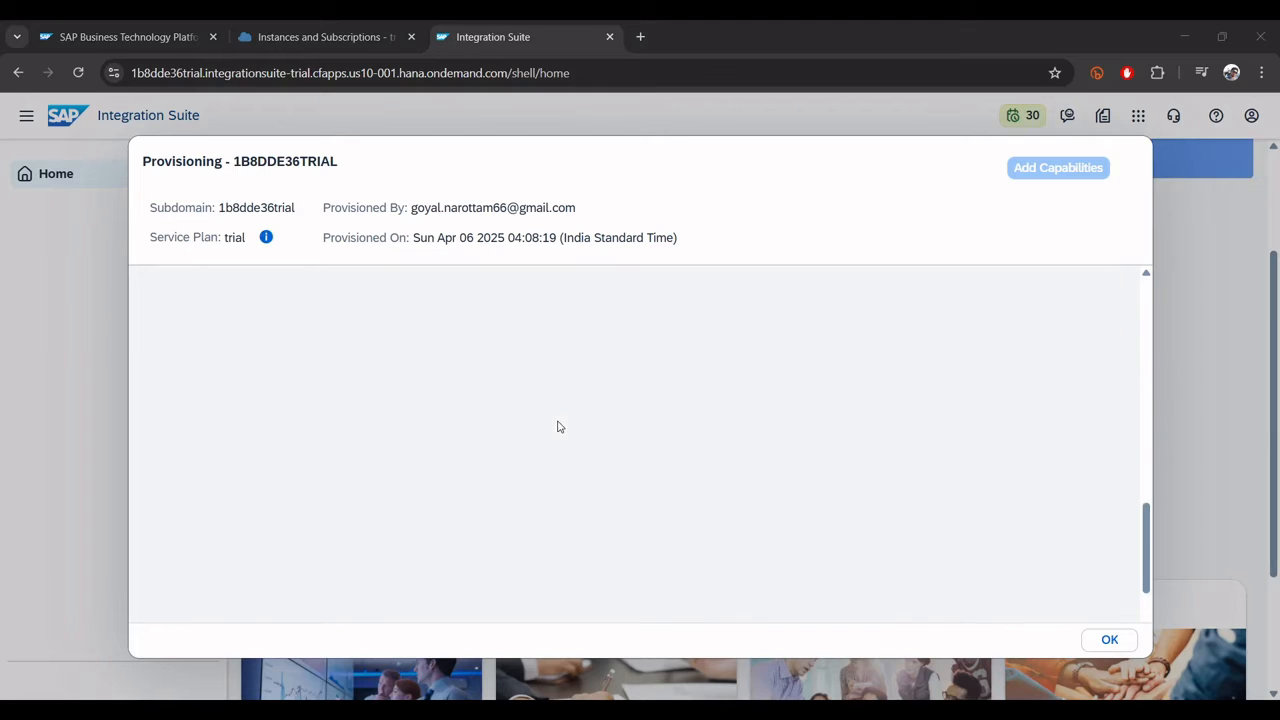
scroll(559, 427, "up", 20)
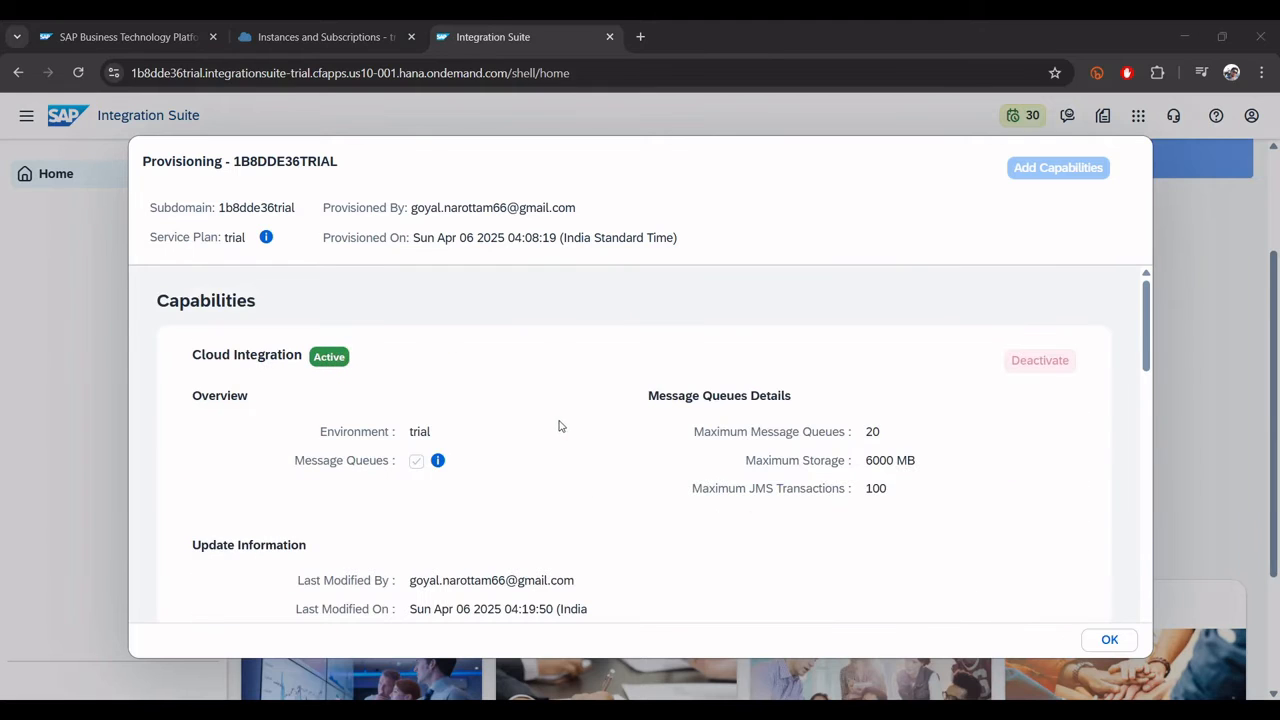
scroll(561, 428, "down", 15)
left_click(1109, 640)
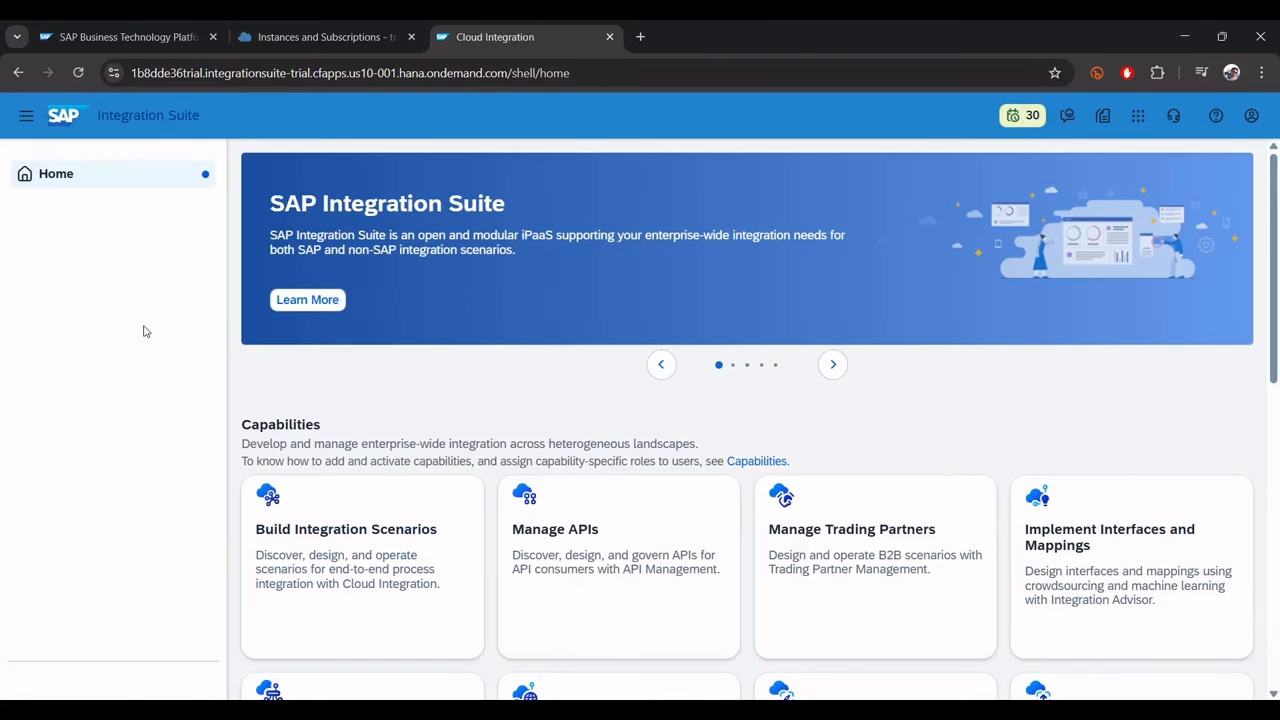
scroll(586, 366, "down", 6)
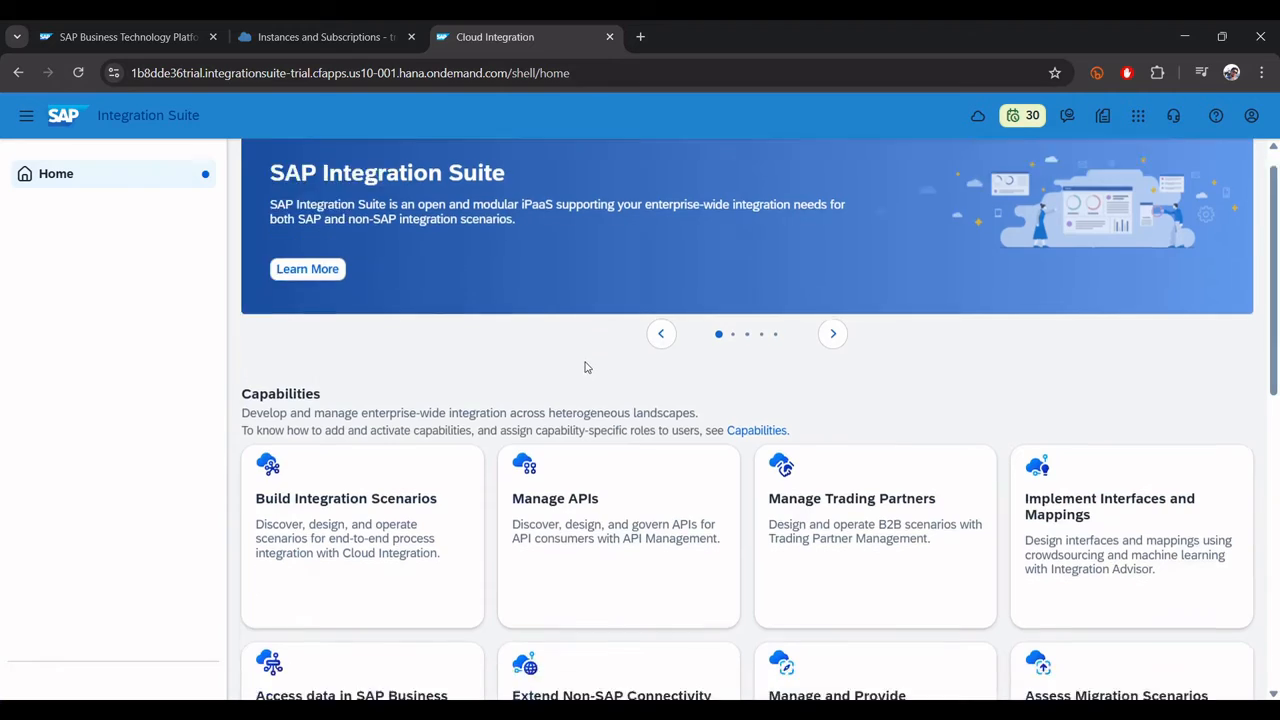
Reload the Integration Suite home page and look over its capability cards and learning resources
scroll(578, 414, "up", 5)
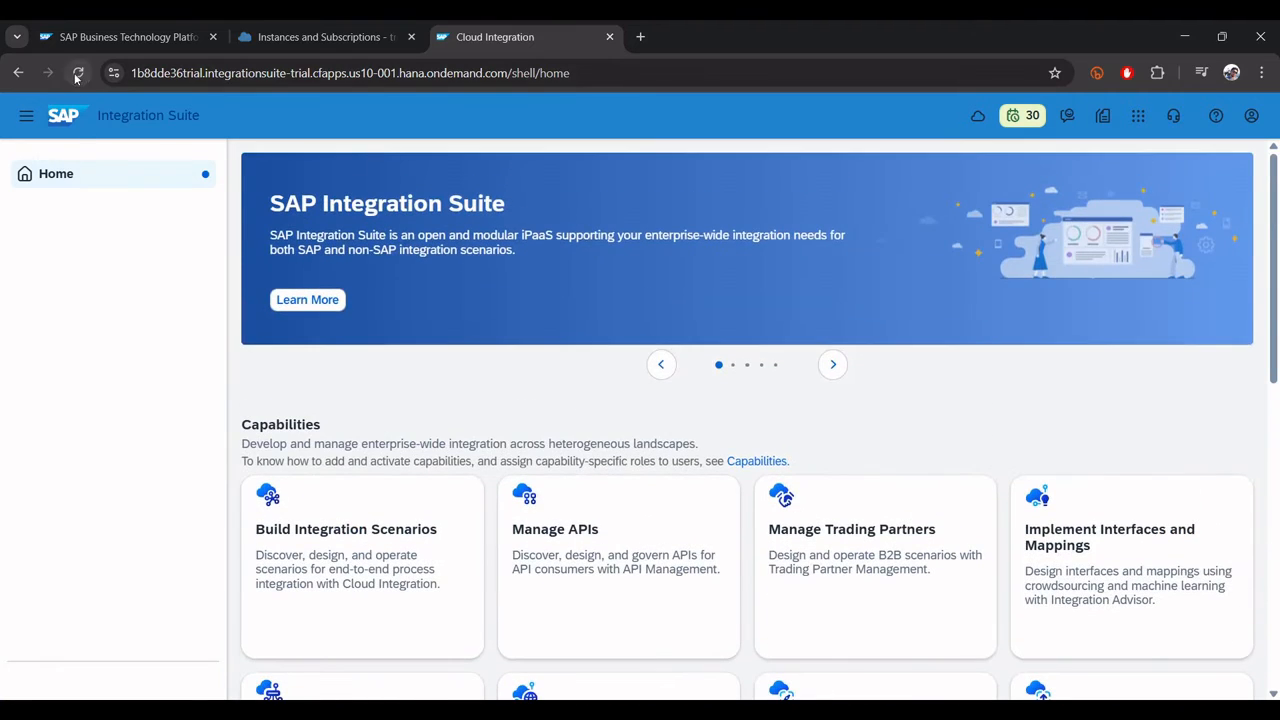
left_click(77, 74)
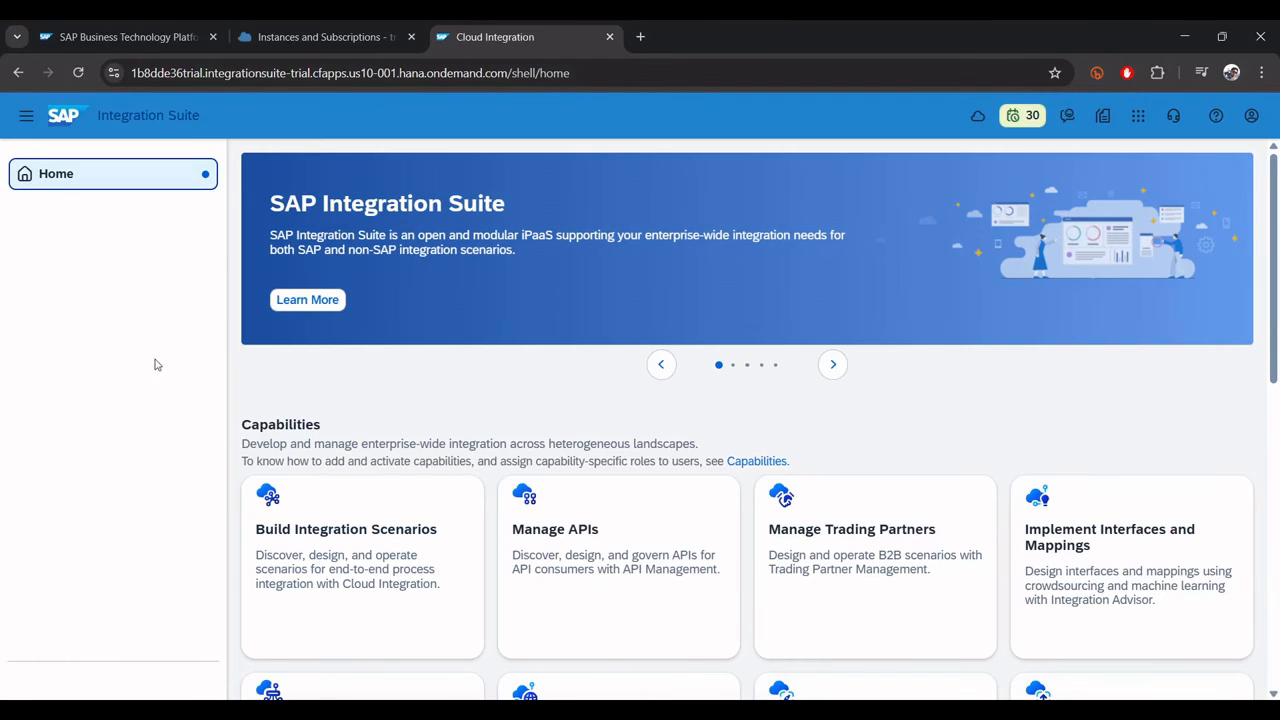
scroll(357, 437, "down", 5)
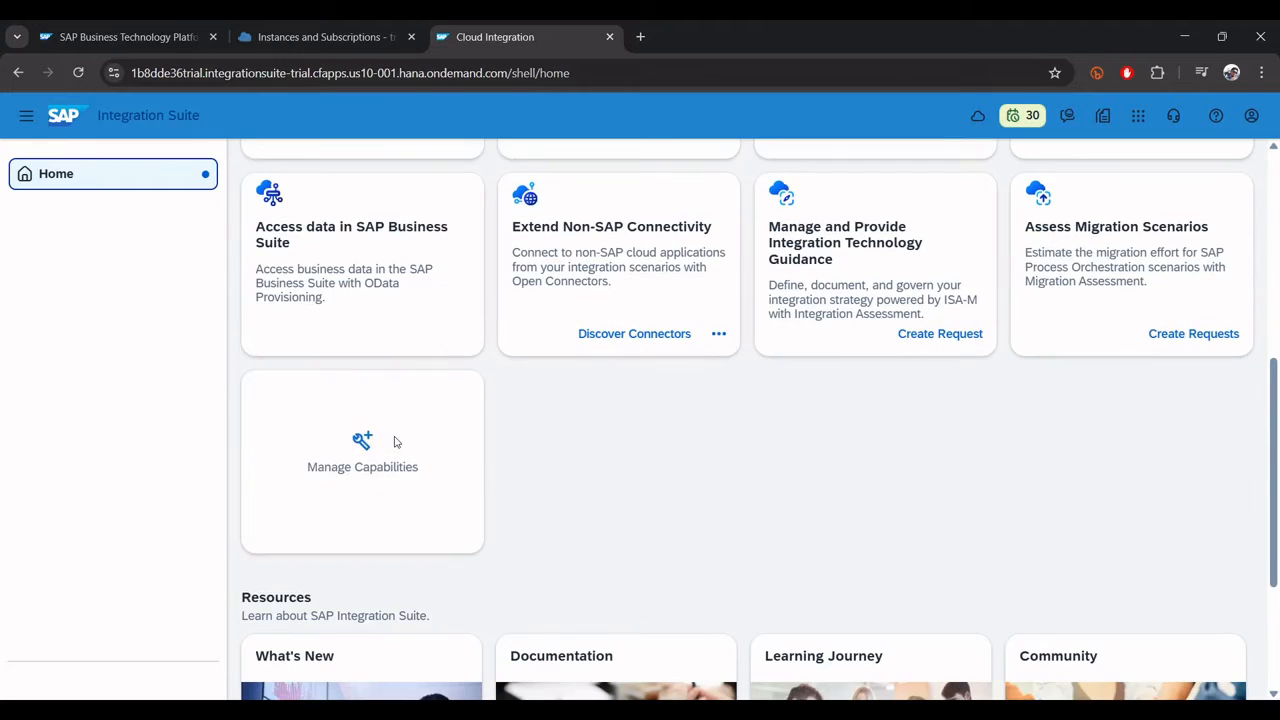
scroll(395, 443, "down", 3)
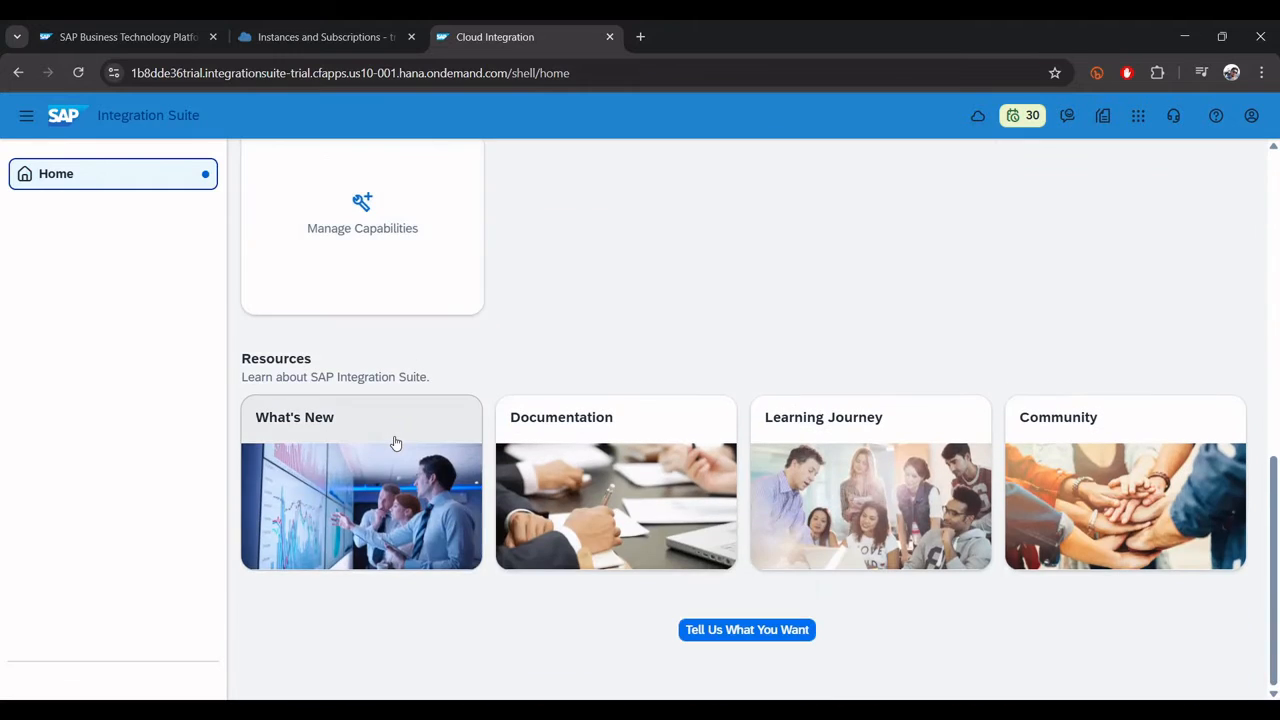
scroll(395, 443, "up", 3)
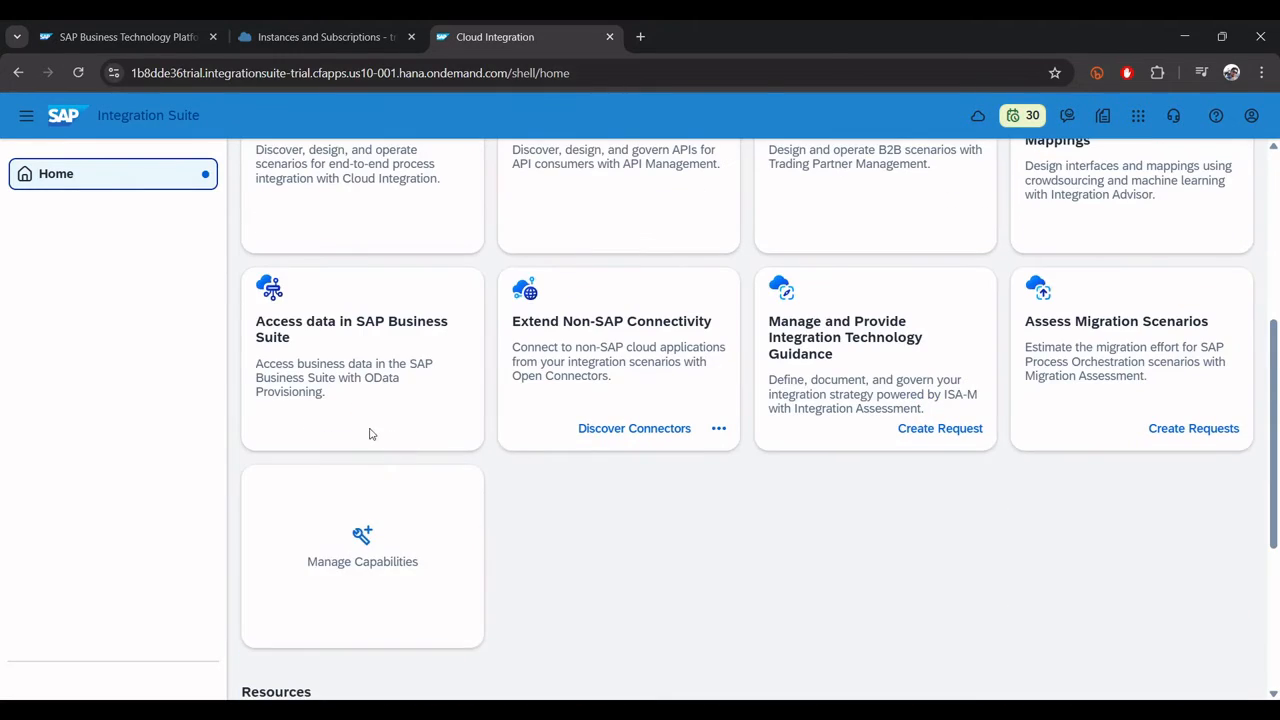
Open Manage Capabilities to review the capabilities, and look over the capability cards on the home page again
left_click(363, 562)
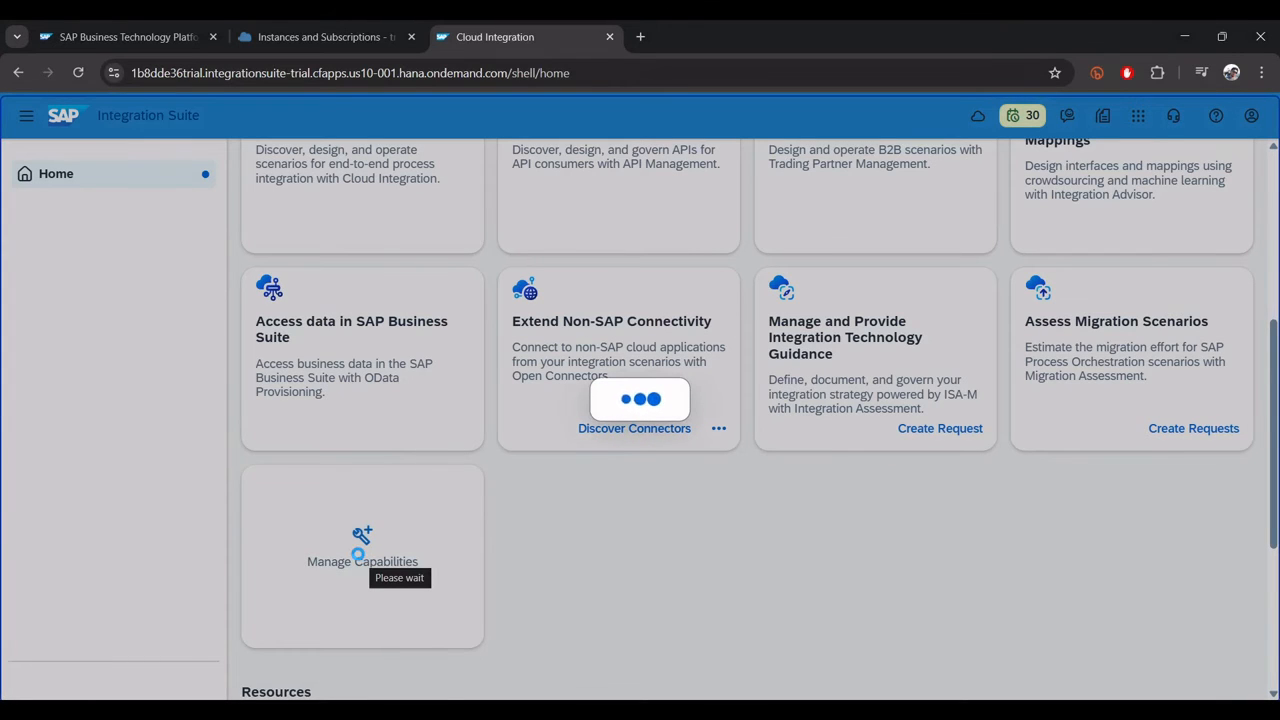
scroll(358, 500, "down", 3)
scroll(358, 457, "down", 10)
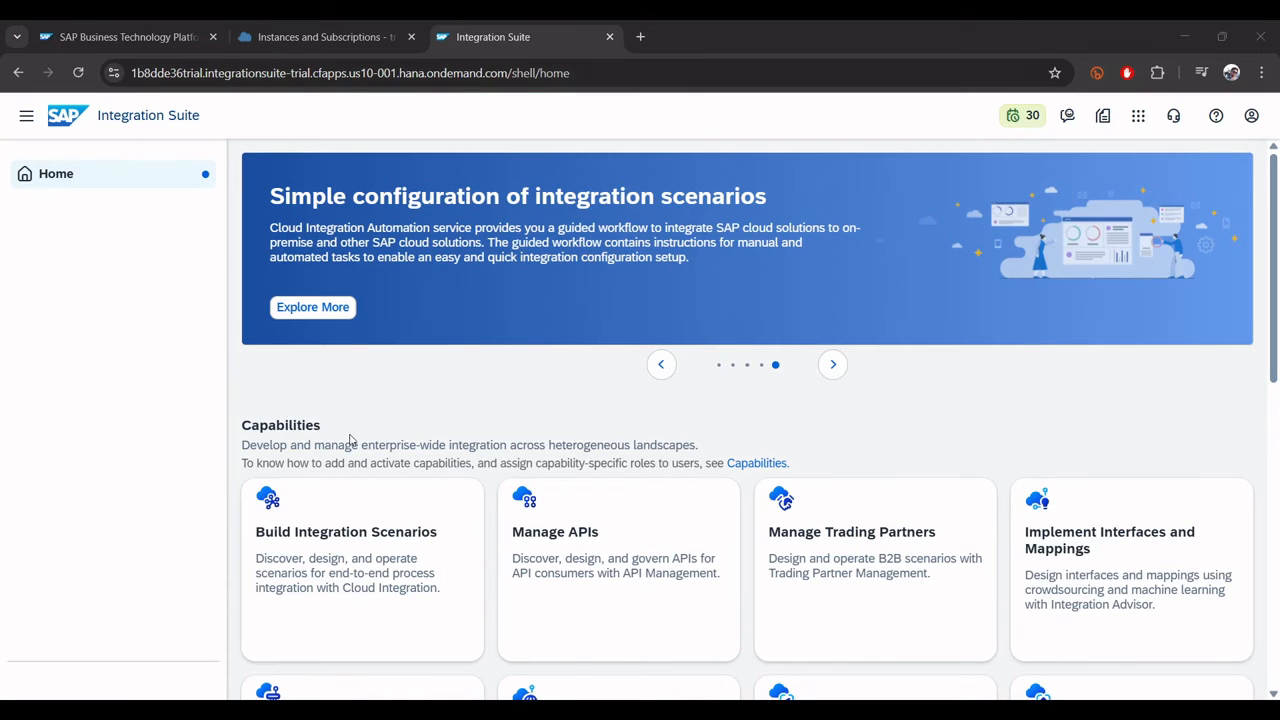
scroll(569, 463, "down", 7)
scroll(589, 477, "up", 7)
scroll(590, 478, "down", 1)
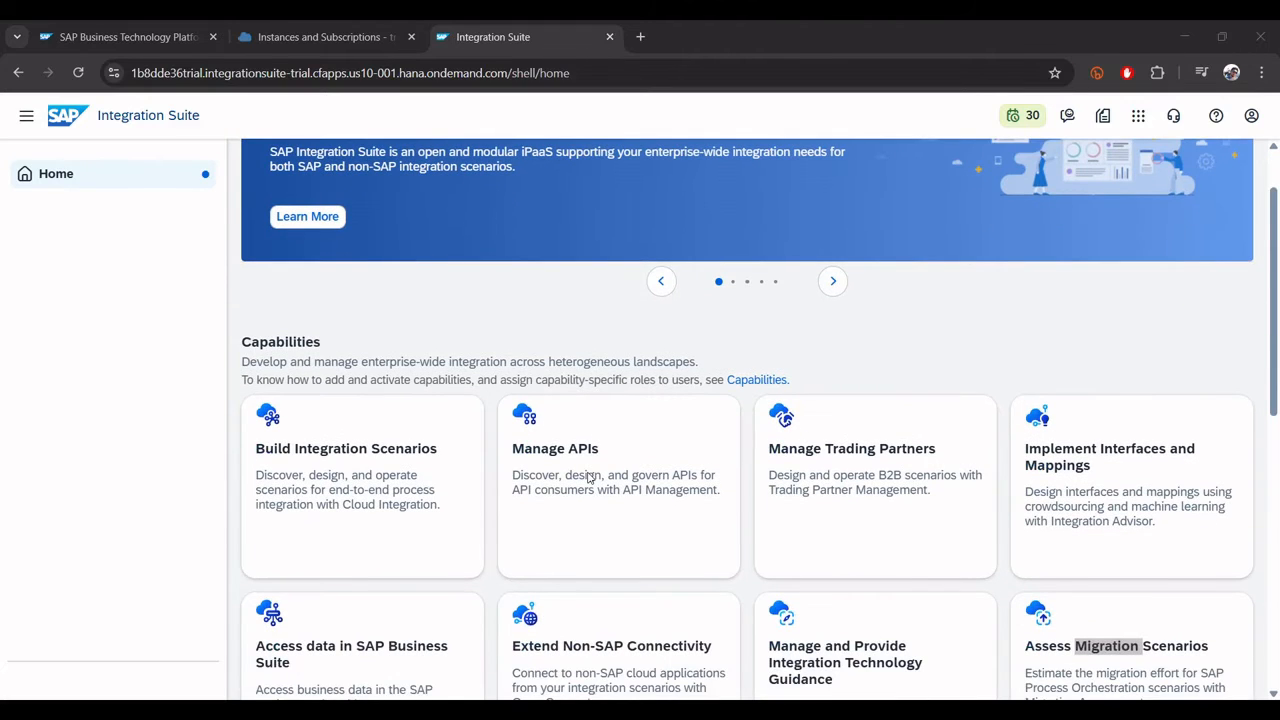
Switch to the BTP Cockpit and open the role collection assignment for the user of the trial subaccount
left_click(358, 27)
scroll(126, 572, "down", 1)
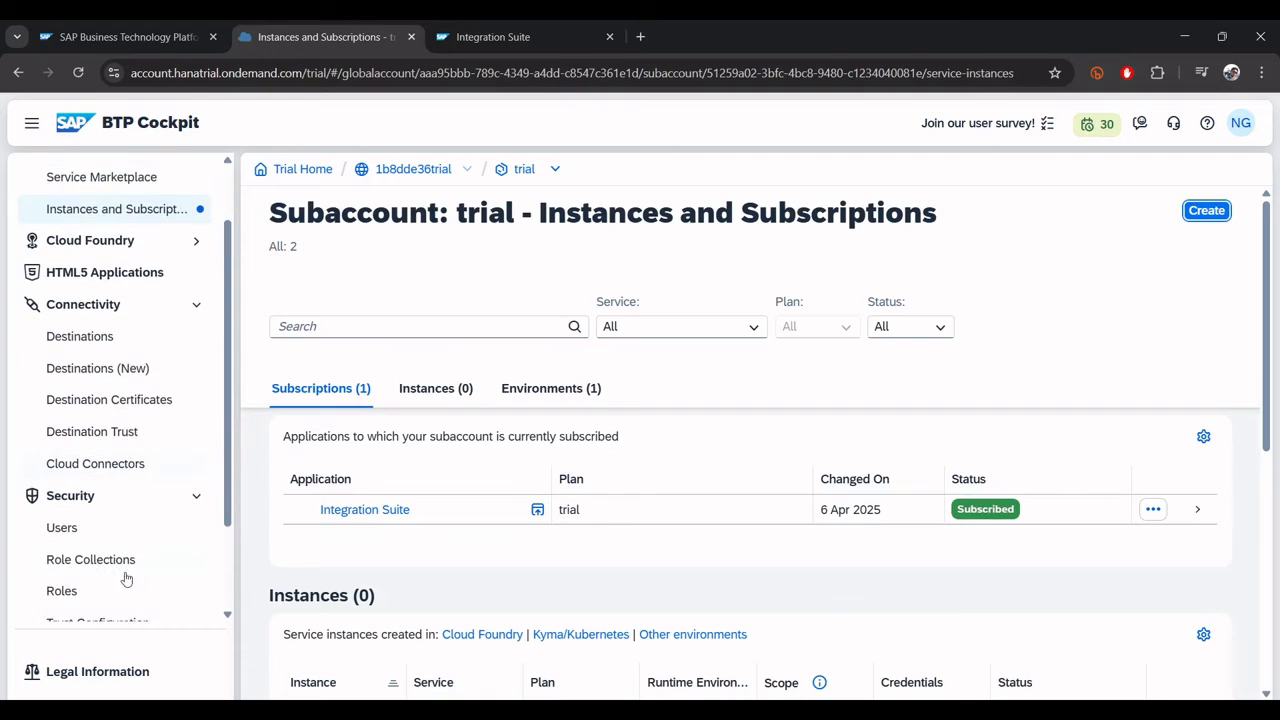
left_click(86, 522)
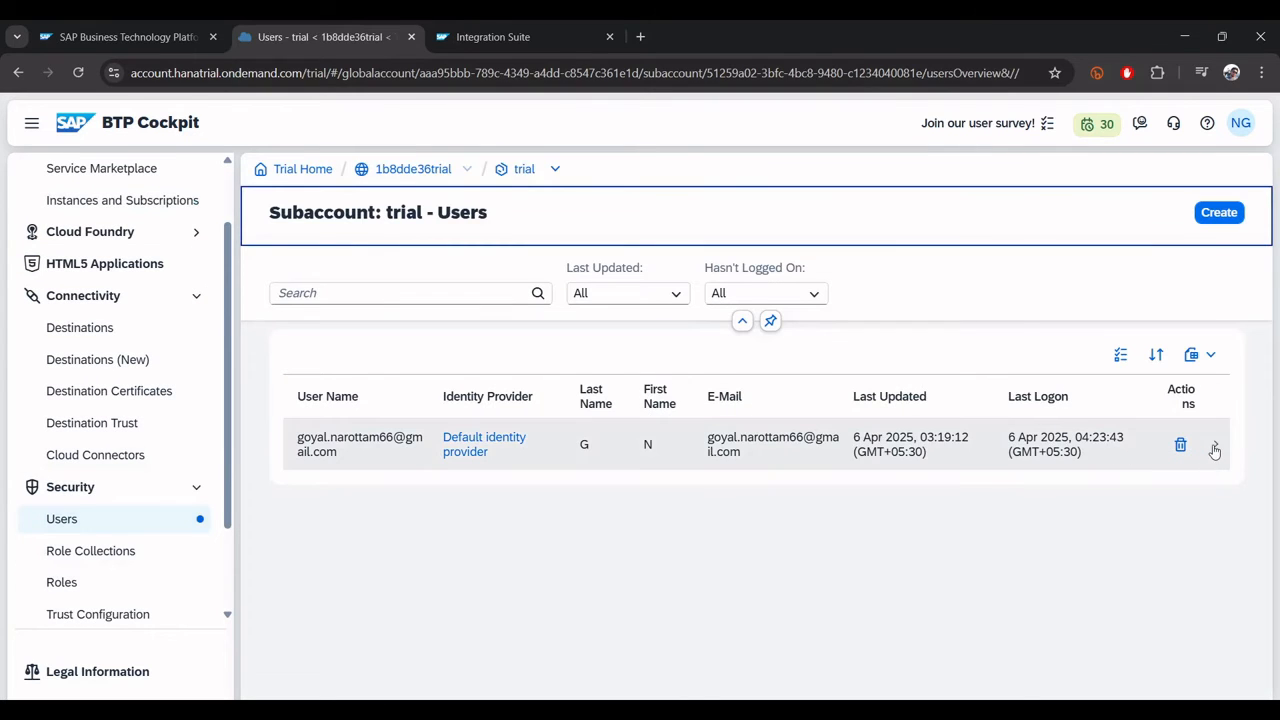
left_click(1213, 445)
left_click(1097, 440)
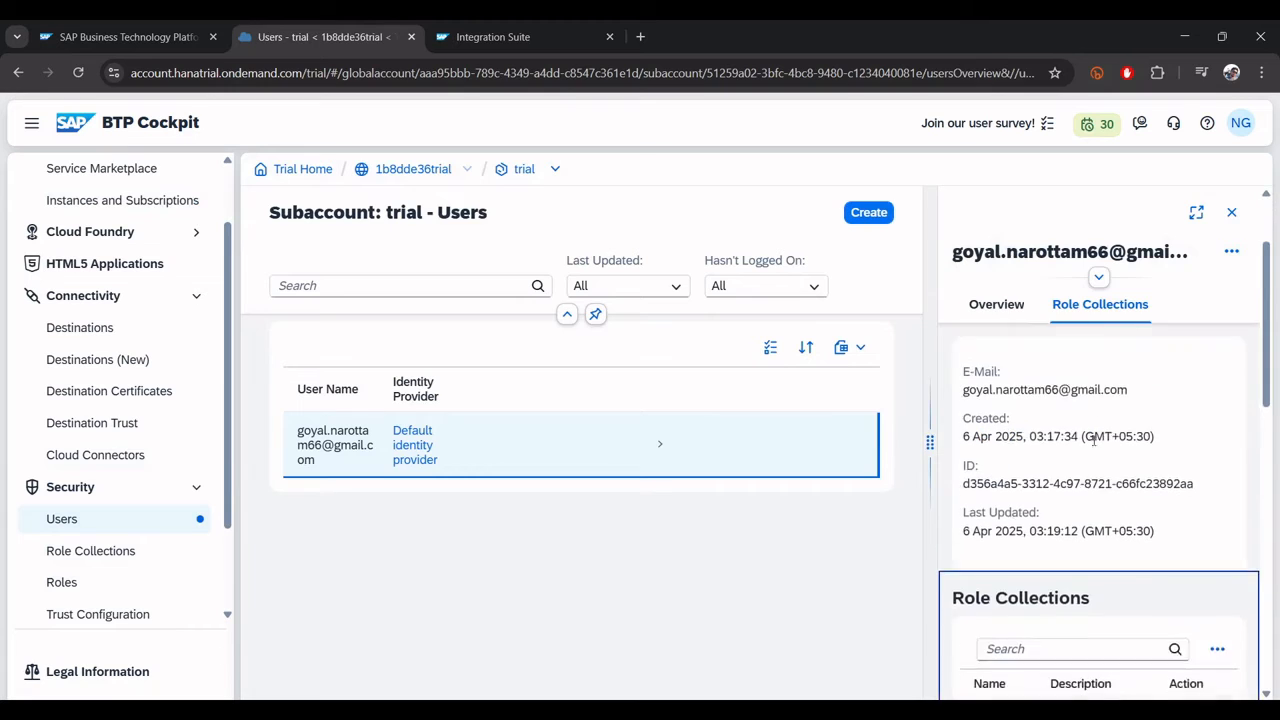
left_click(1217, 403)
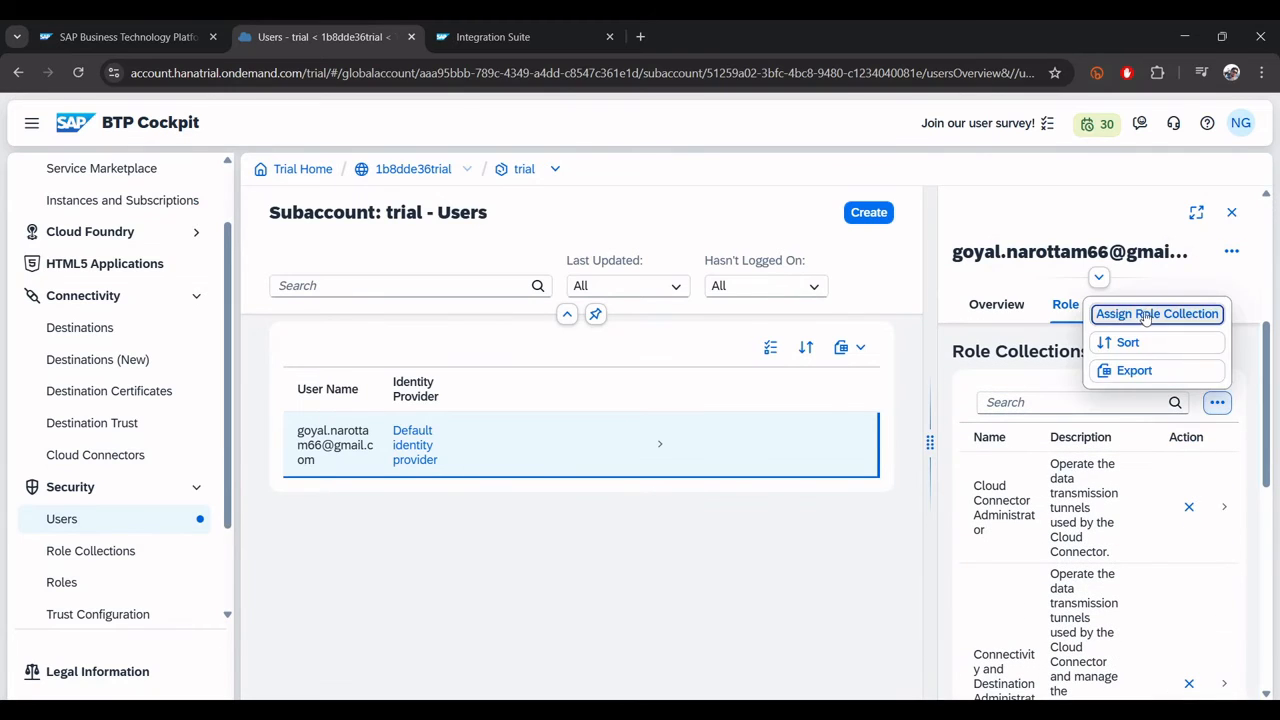
left_click(1152, 311)
Filter the role collections by "inte" and select PI_Read_Only, PI_Integration_Developer and PI_Business_Expert
scroll(241, 405, "down", 10)
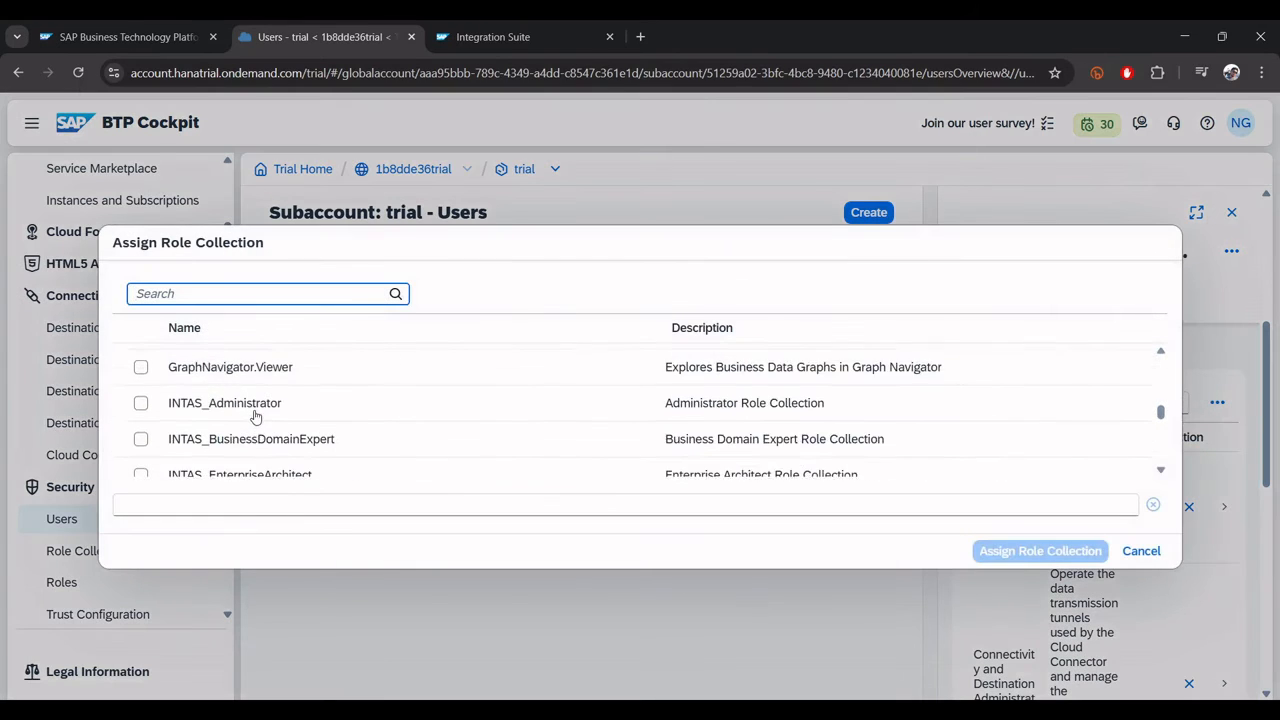
scroll(254, 417, "up", 15)
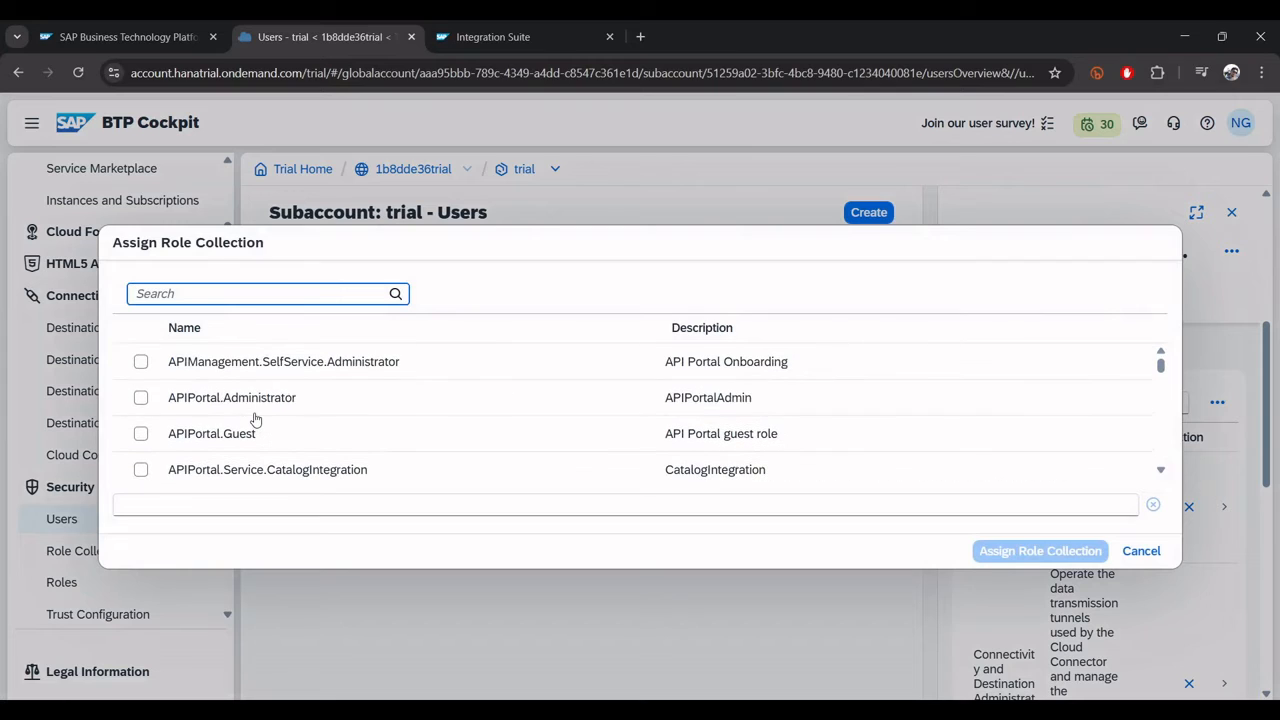
type("inte")
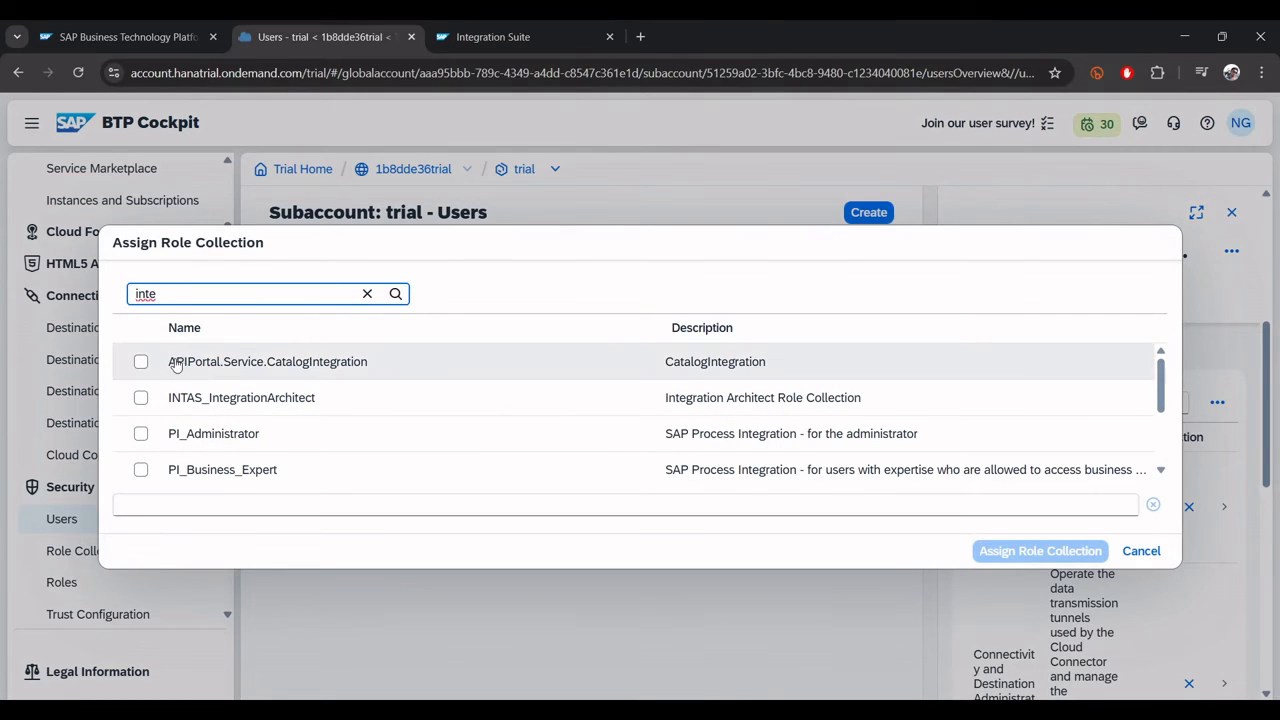
scroll(148, 402, "down", 2)
scroll(148, 402, "down", 1)
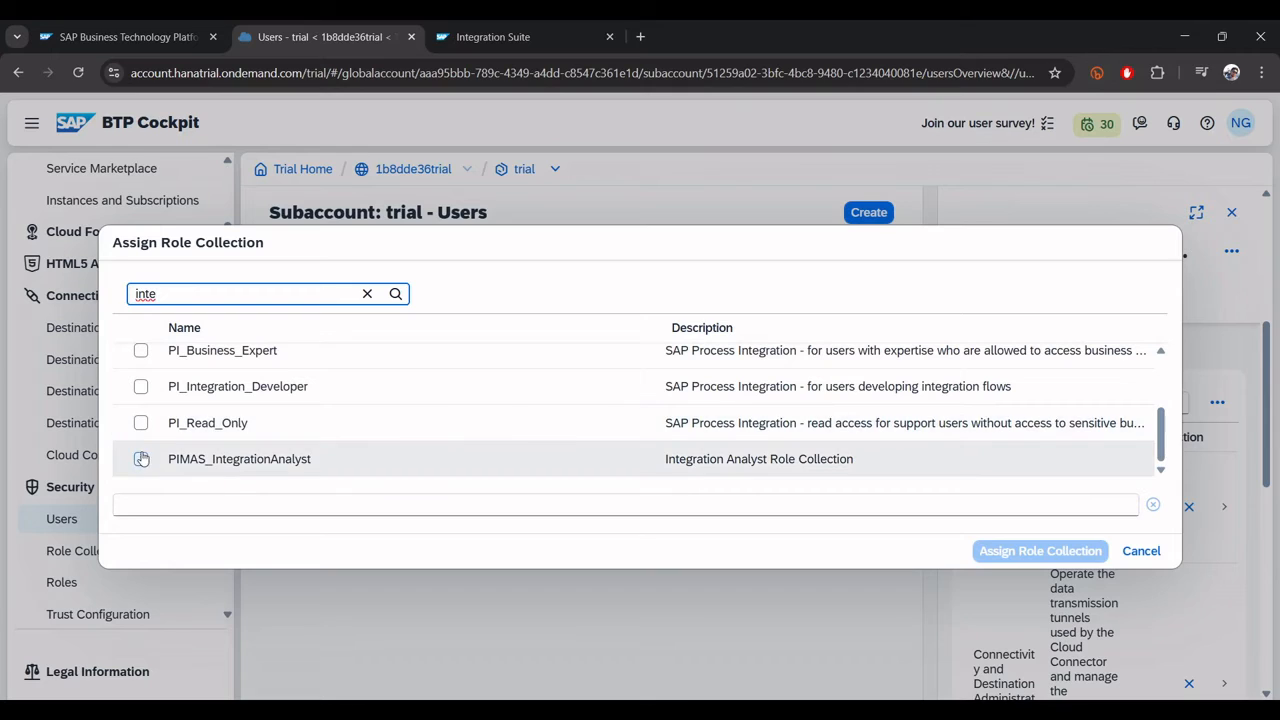
left_click(141, 423)
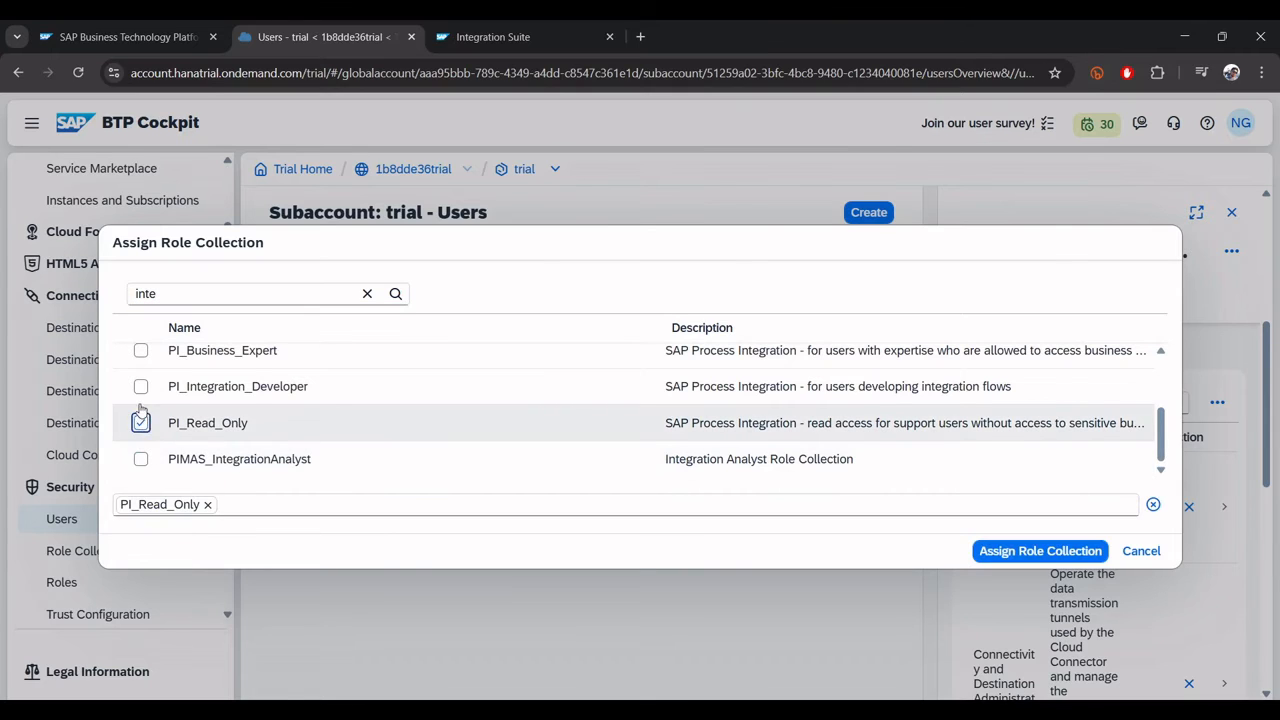
left_click(141, 386)
left_click(141, 351)
Also select the PI_Administrator, INTAS_IntegrationArchitect and APIPortal.Service.CatalogIntegration role collections
scroll(155, 390, "up", 2)
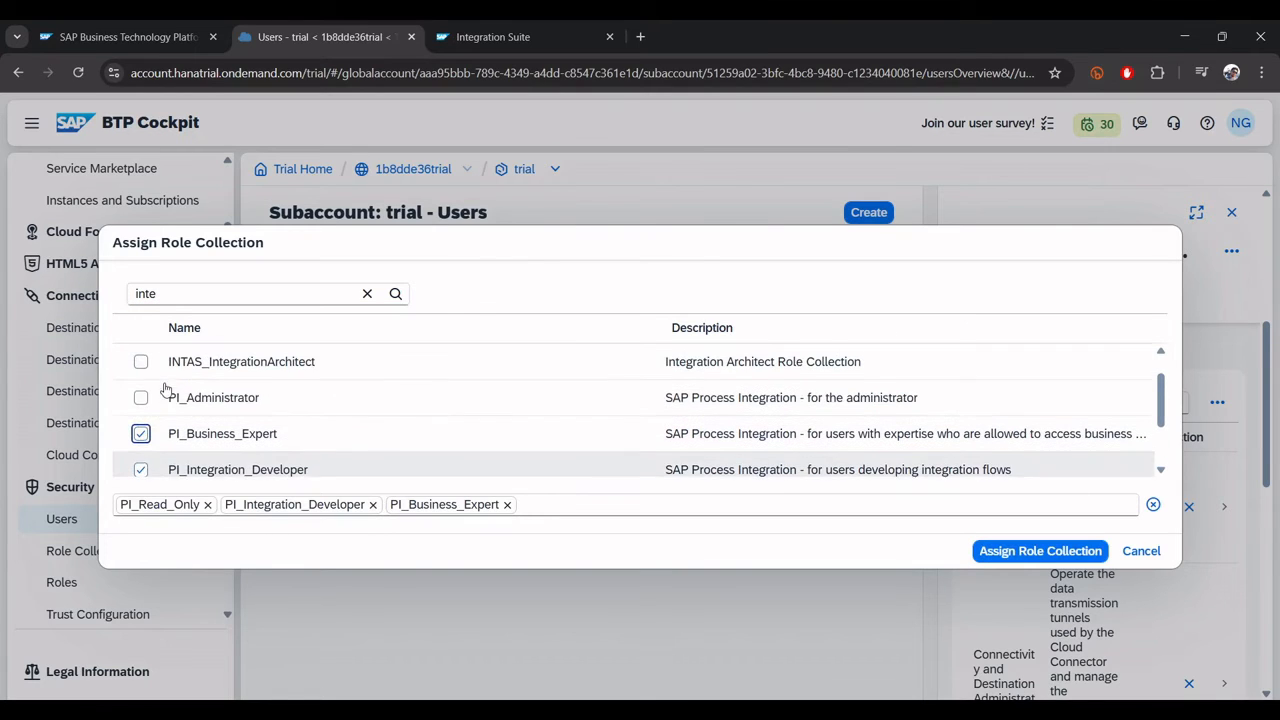
left_click(141, 398)
left_click(141, 361)
scroll(141, 390, "up", 1)
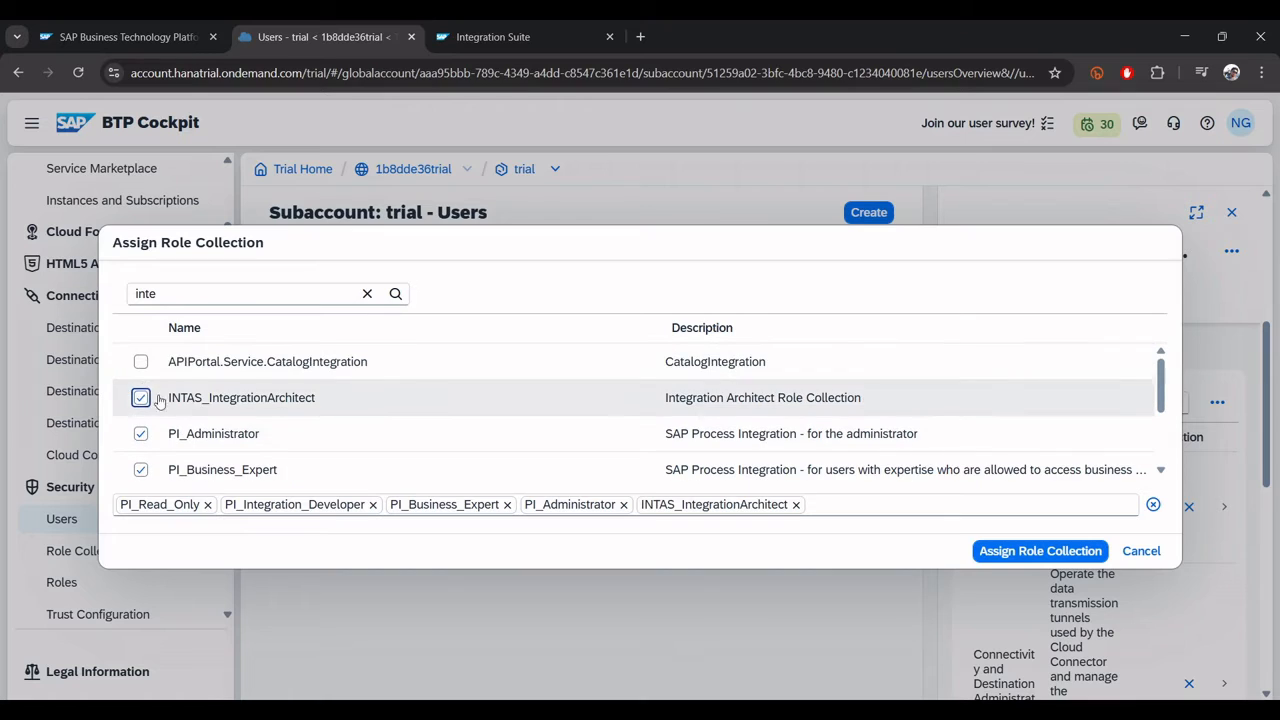
left_click(141, 361)
scroll(192, 397, "down", 3)
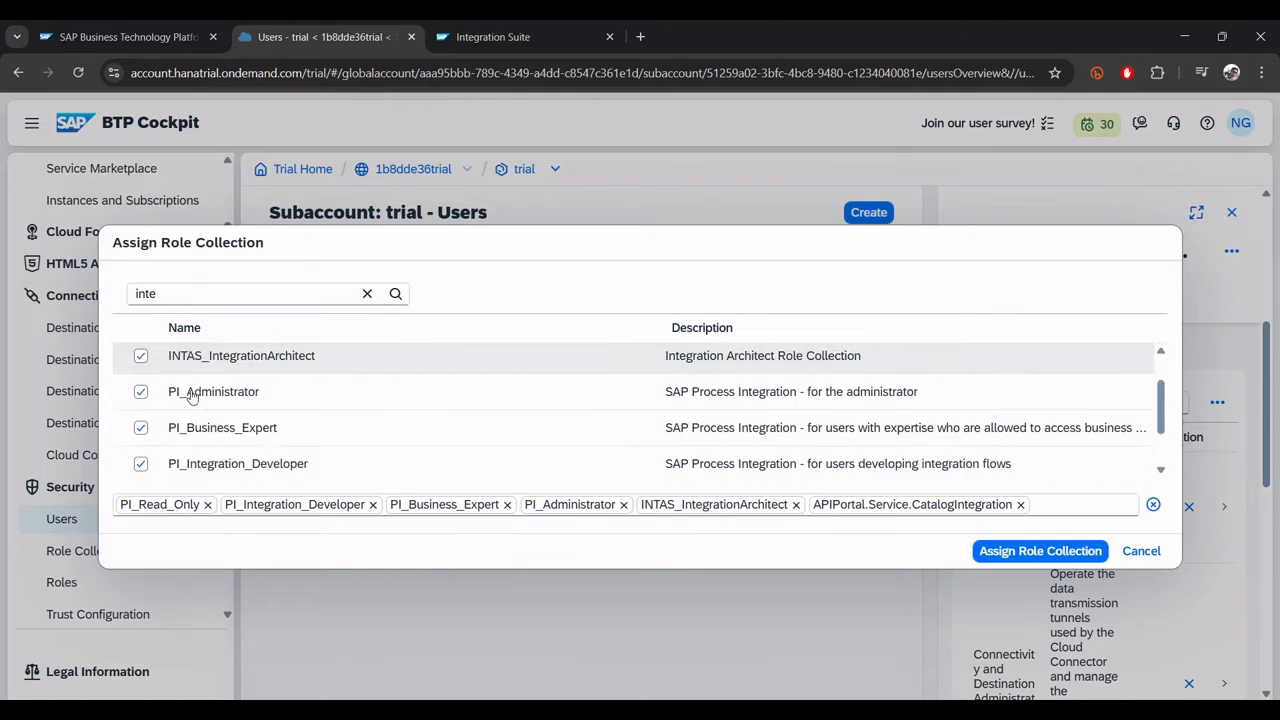
Clear the role collection filter and review the full list of available role collections and their descriptions
left_click(356, 295)
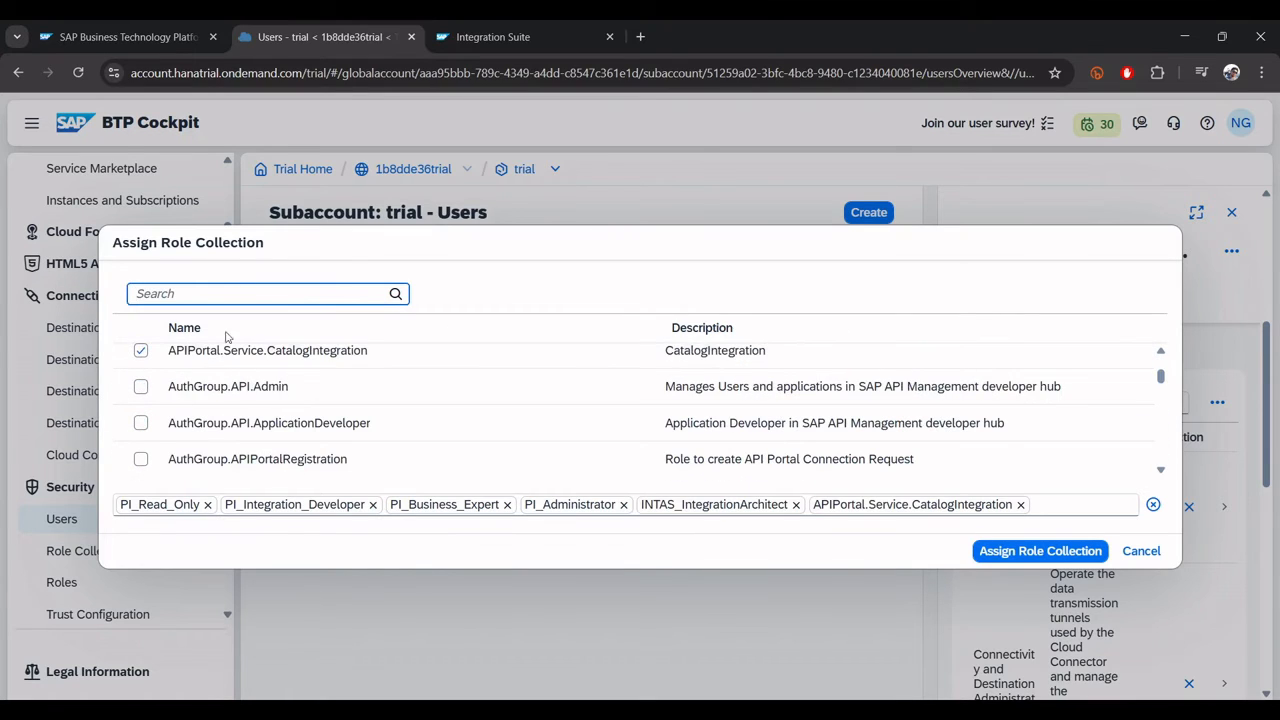
scroll(229, 406, "down", 2)
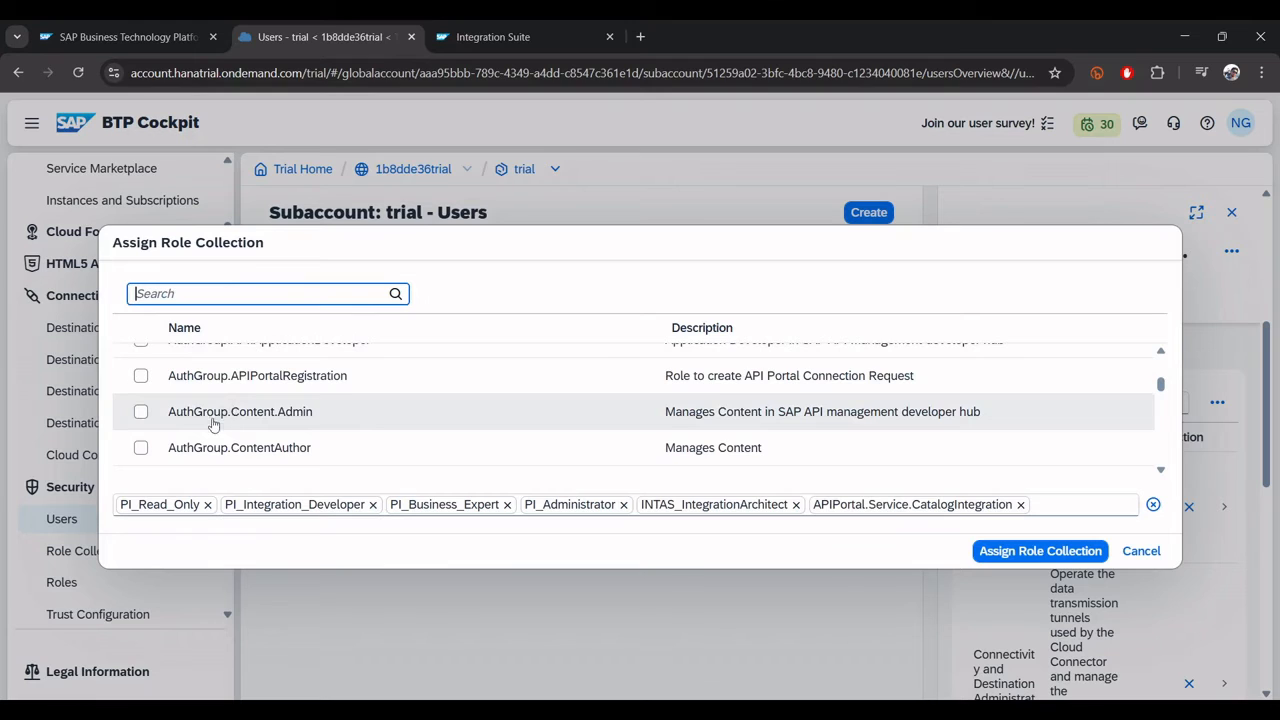
scroll(213, 425, "down", 6)
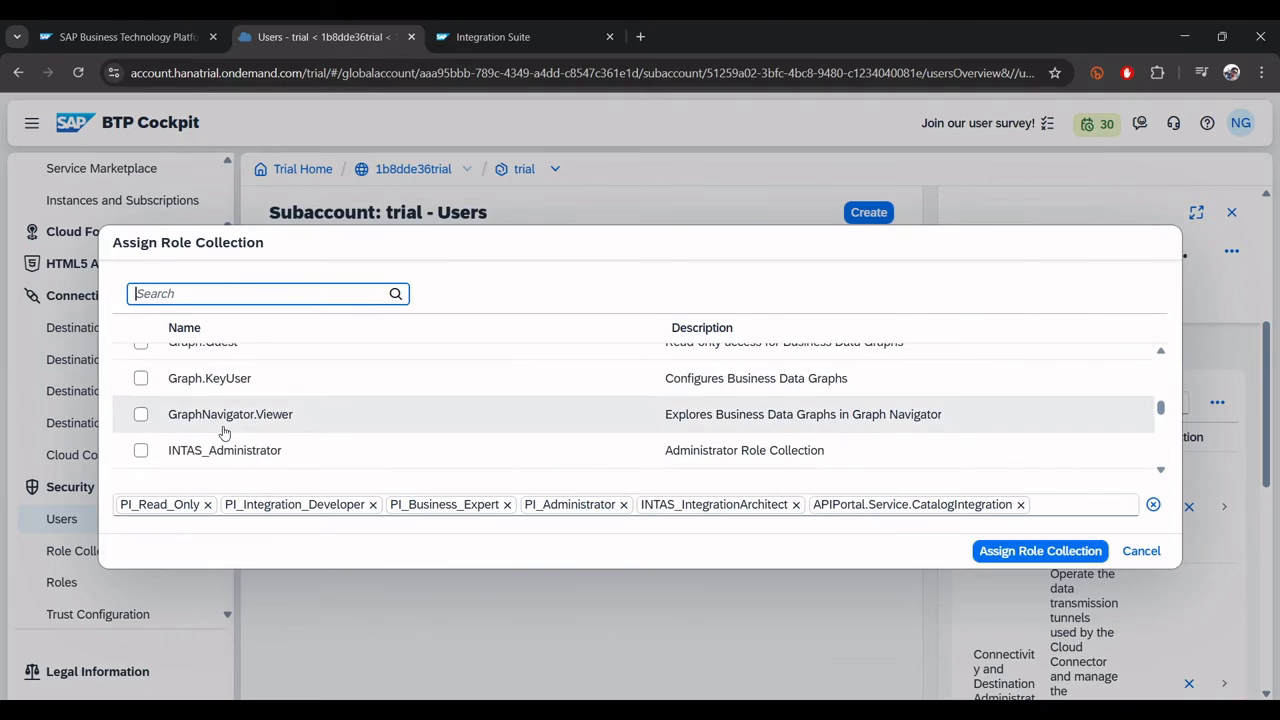
scroll(224, 432, "down", 2)
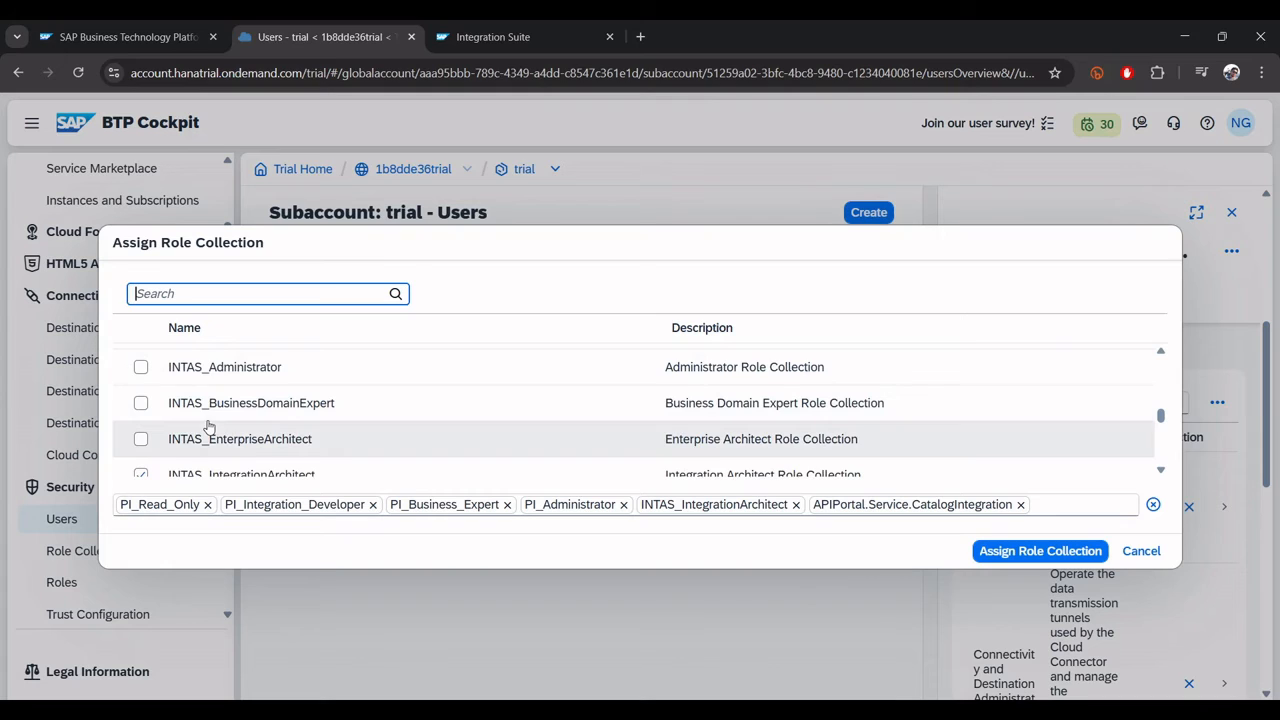
scroll(208, 427, "down", 2)
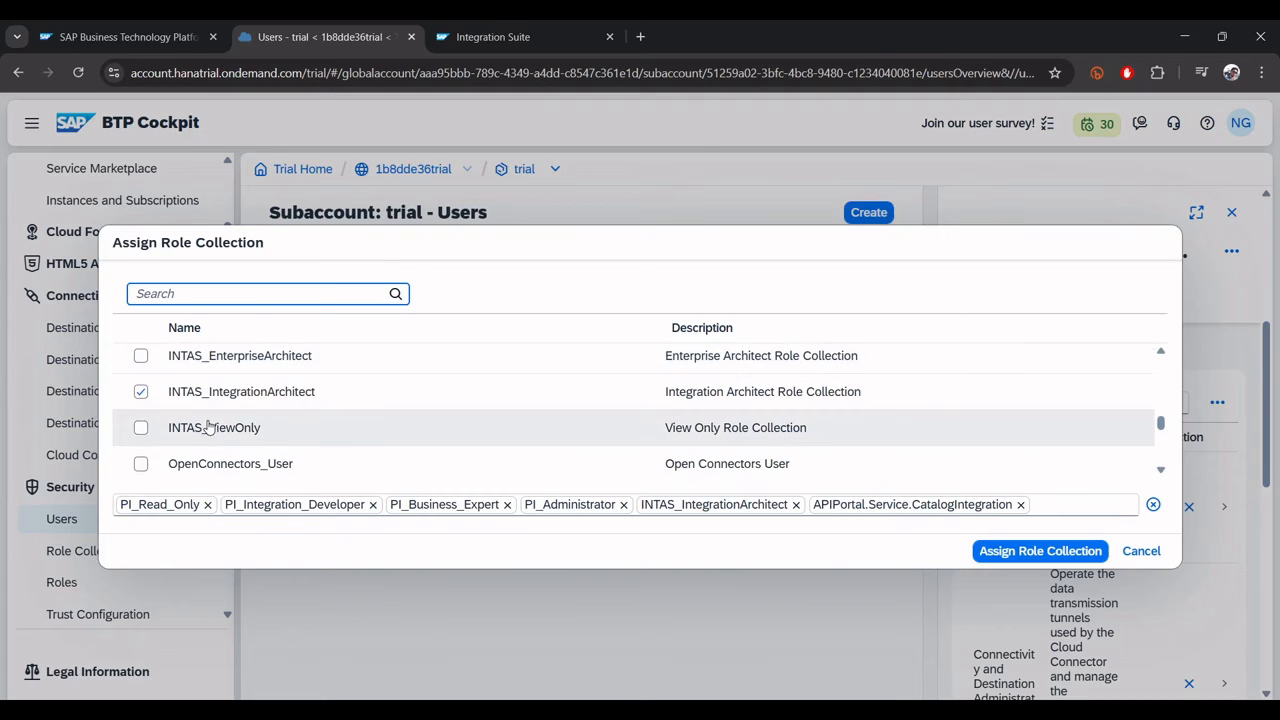
scroll(208, 427, "down", 5)
scroll(208, 427, "up", 3)
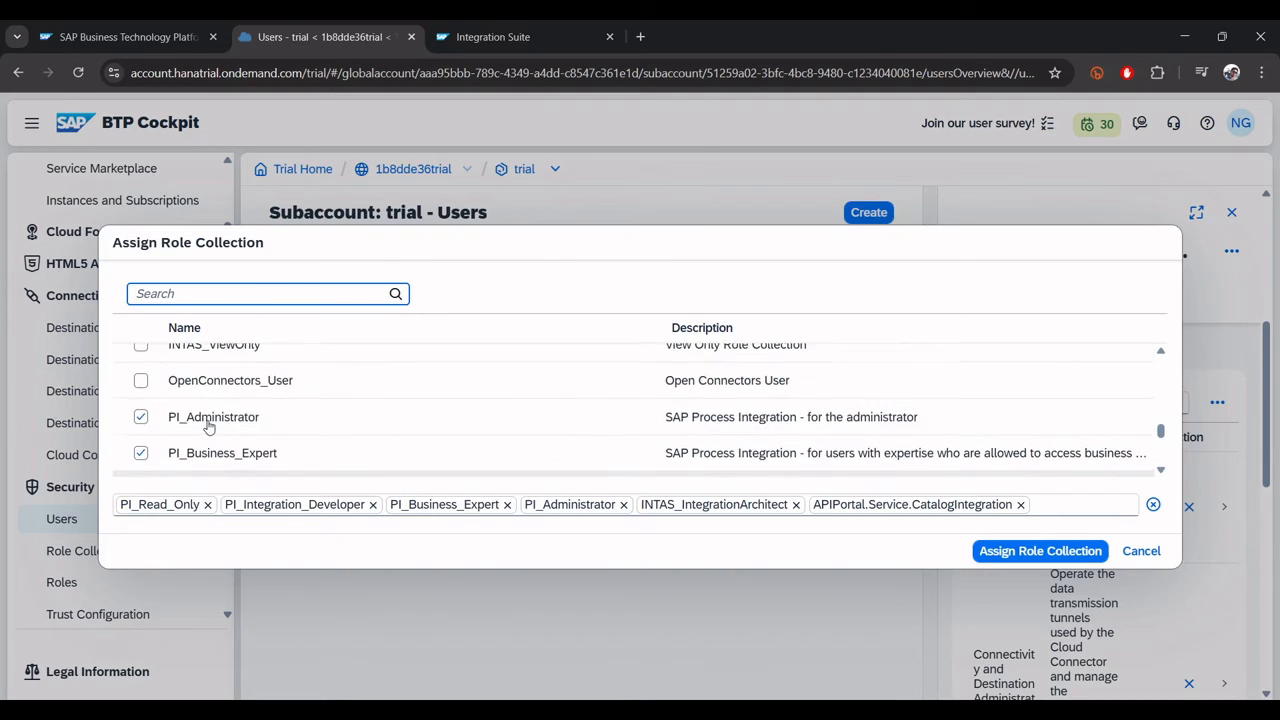
scroll(208, 427, "down", 3)
scroll(208, 427, "up", 3)
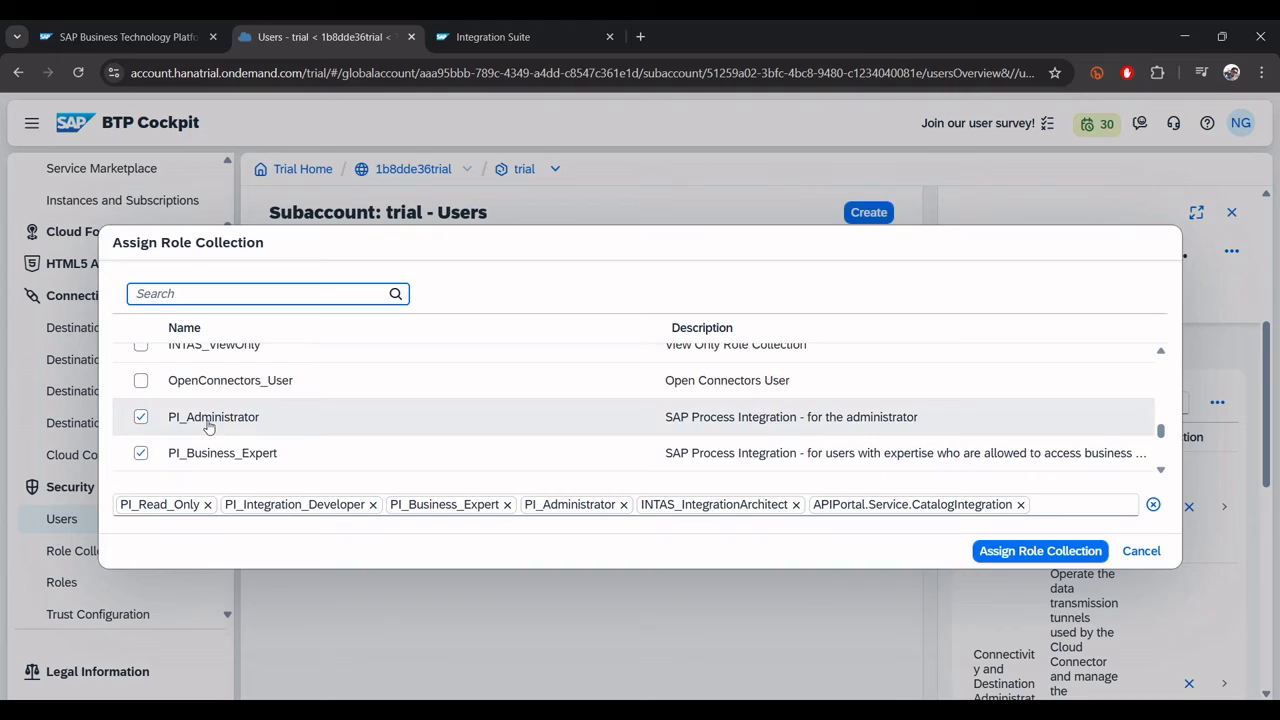
scroll(208, 427, "down", 3)
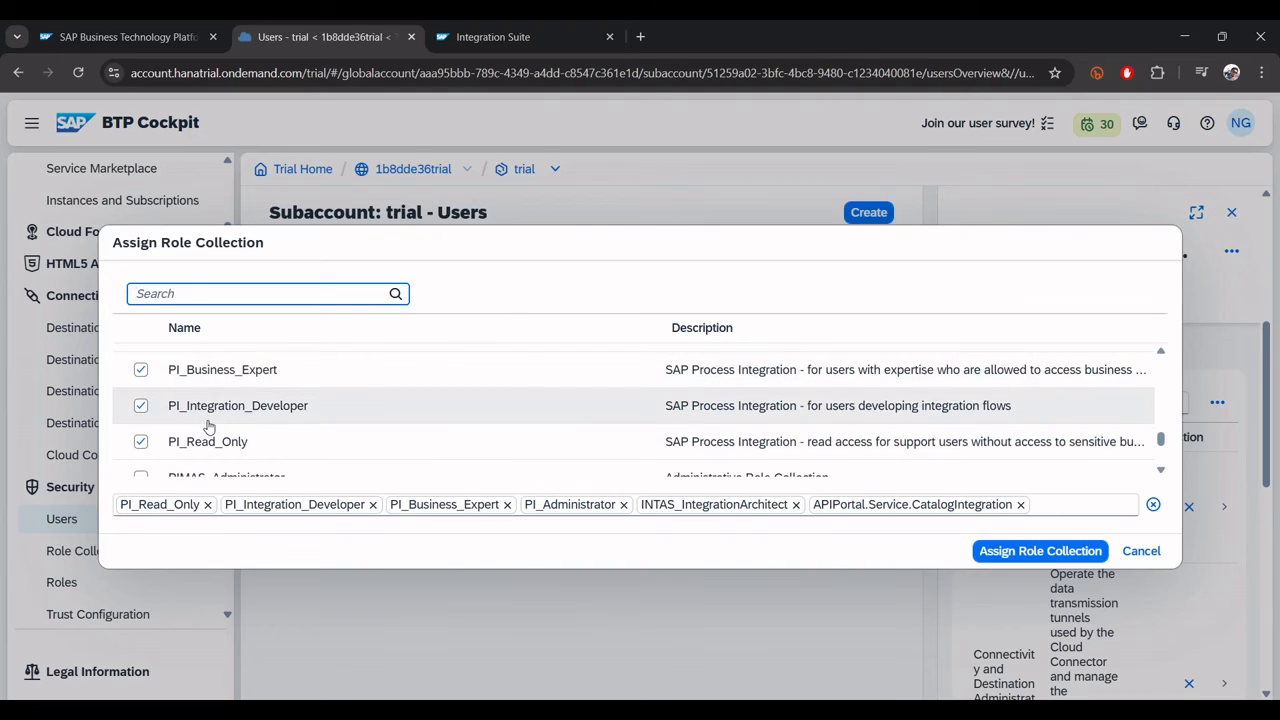
scroll(208, 427, "down", 3)
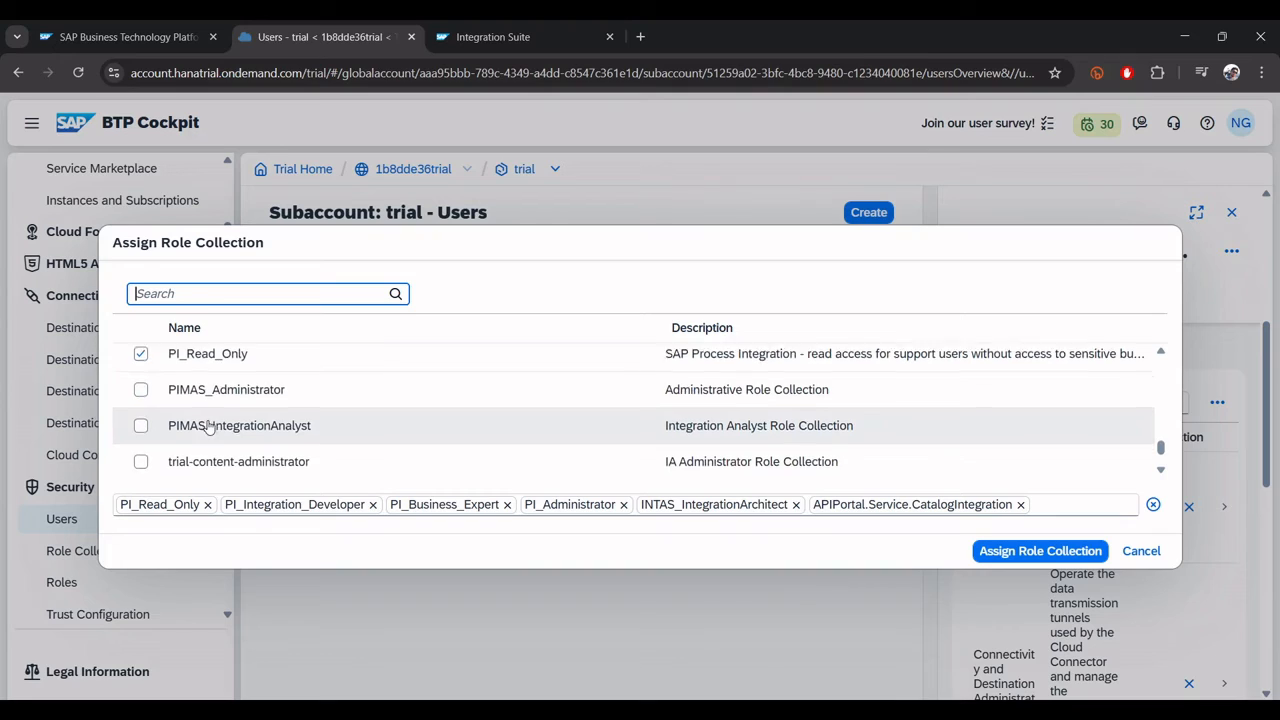
scroll(208, 427, "down", 2)
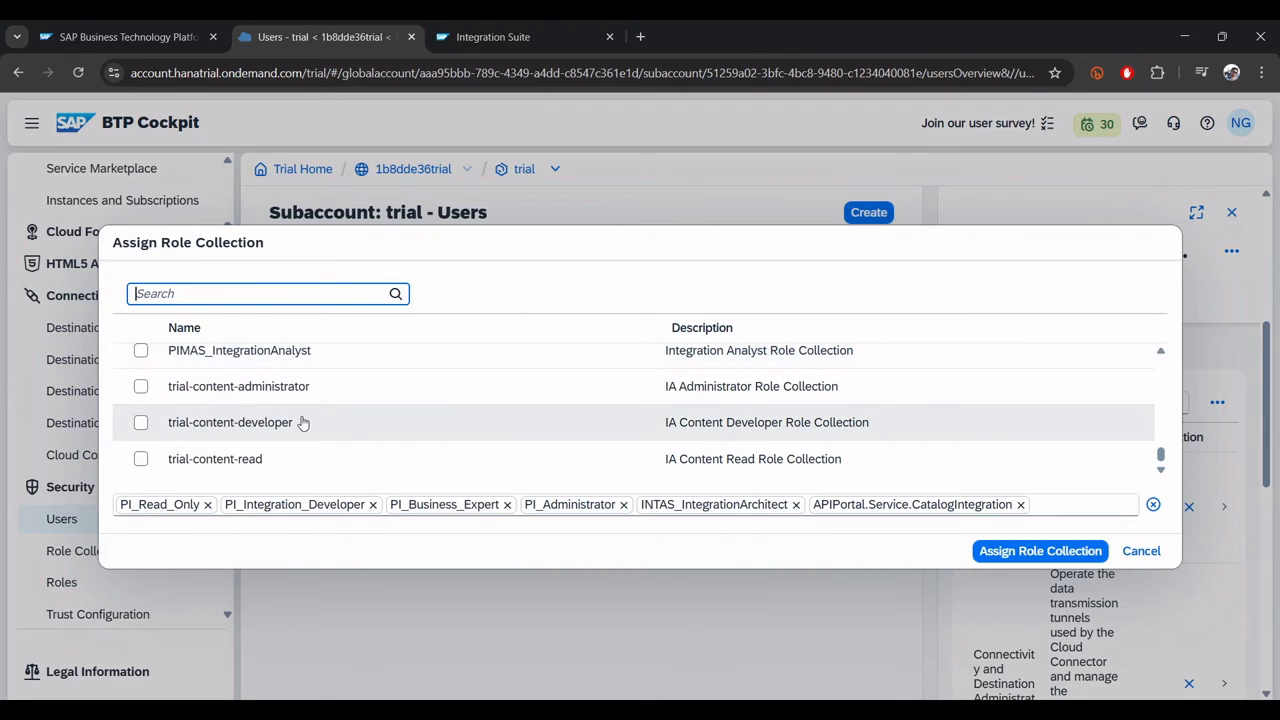
Check the role collections matching "developer" and assign the selected role collections to the user
type("developer")
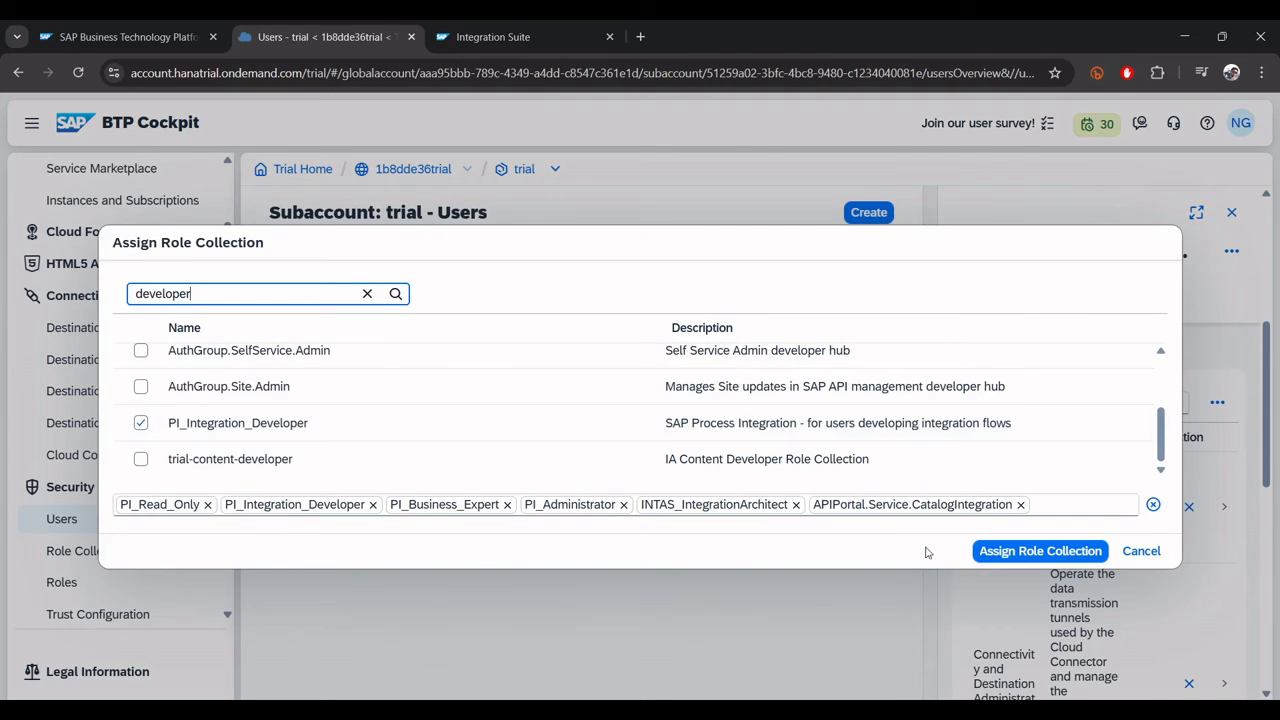
left_click(1036, 552)
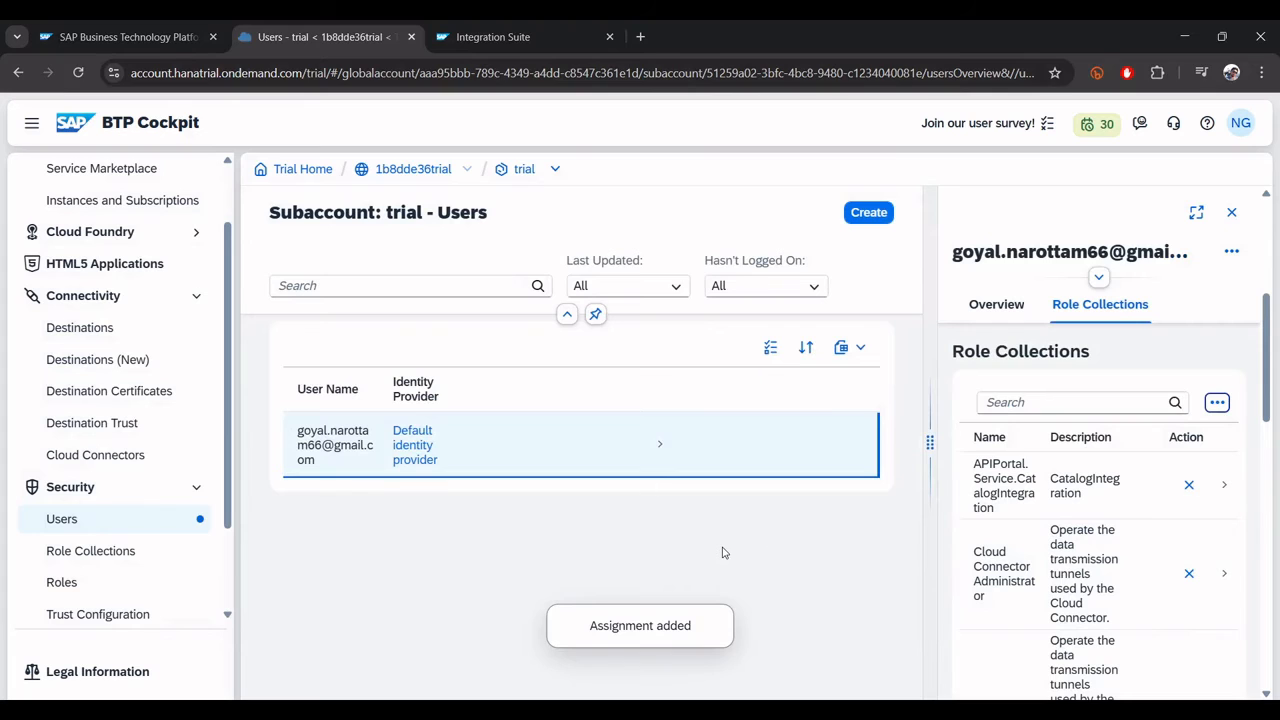
Switch back to Integration Suite, log out and in again, and expand the Design section of the navigation
left_click(497, 30)
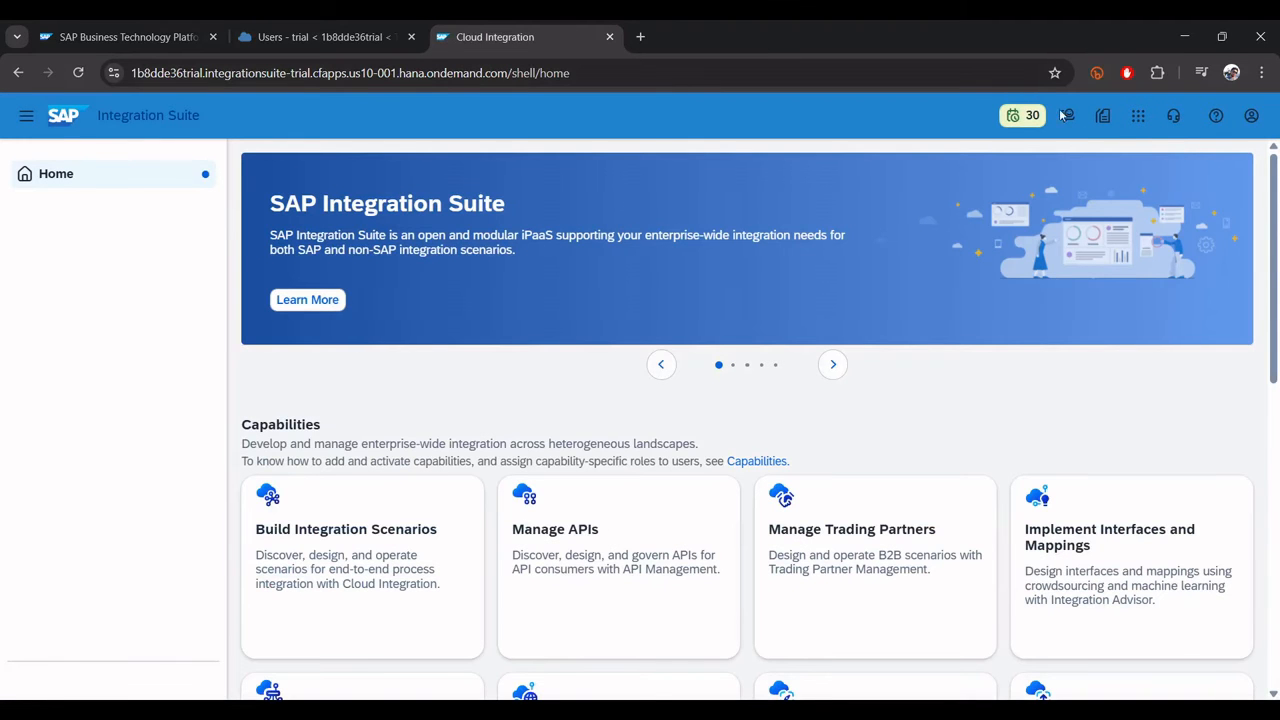
left_click(1251, 115)
left_click(1168, 245)
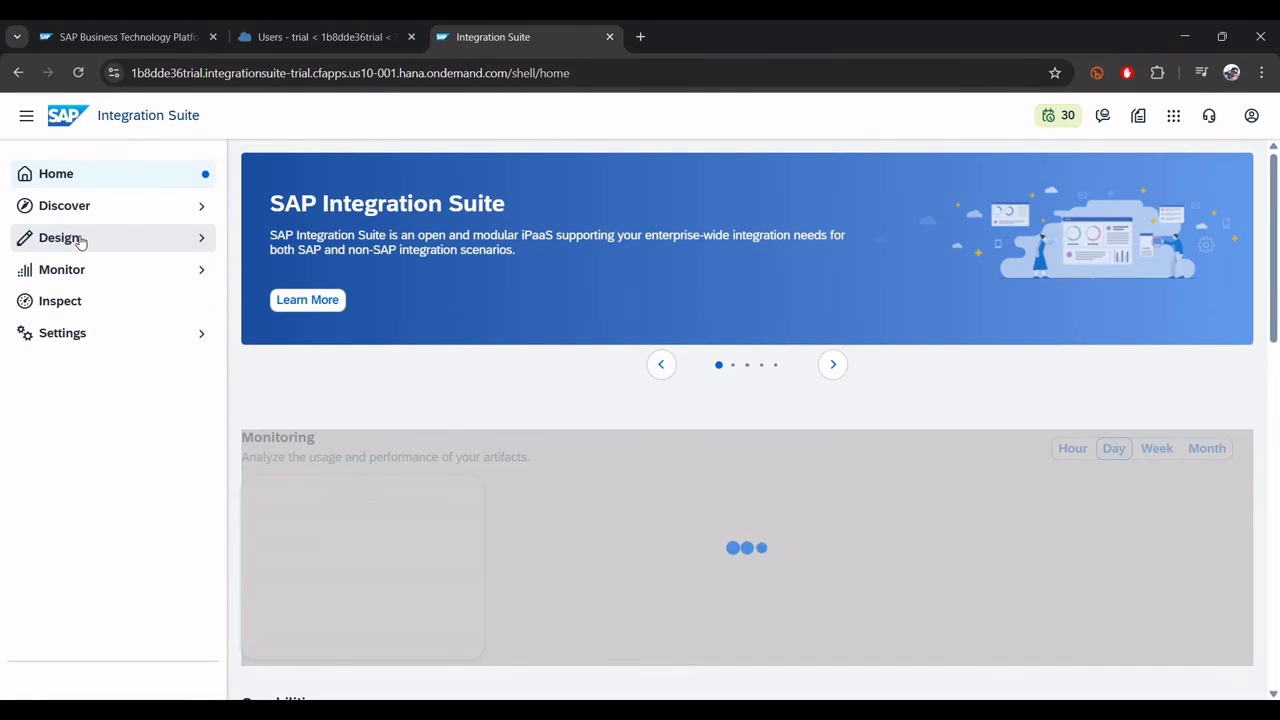
left_click(80, 240)
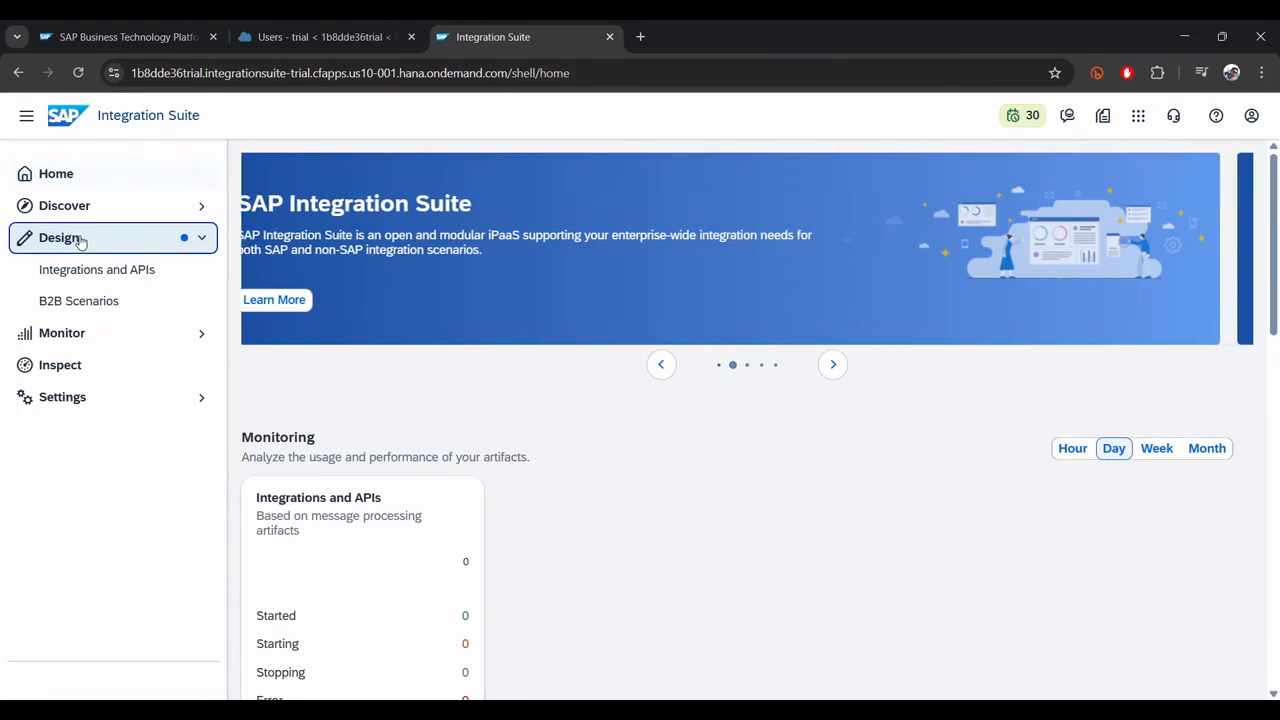
Create and save an integration package named First Package under Integrations and APIs, with the short description FirstPackage
left_click(80, 270)
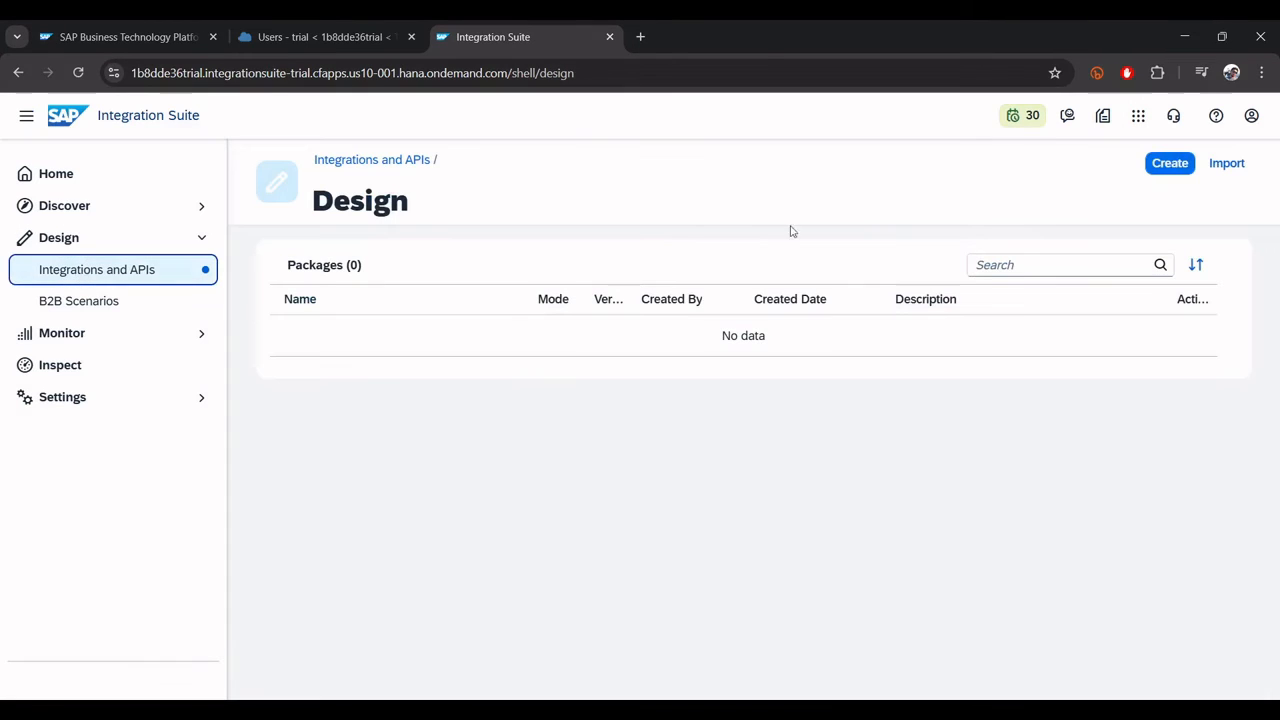
left_click(1176, 164)
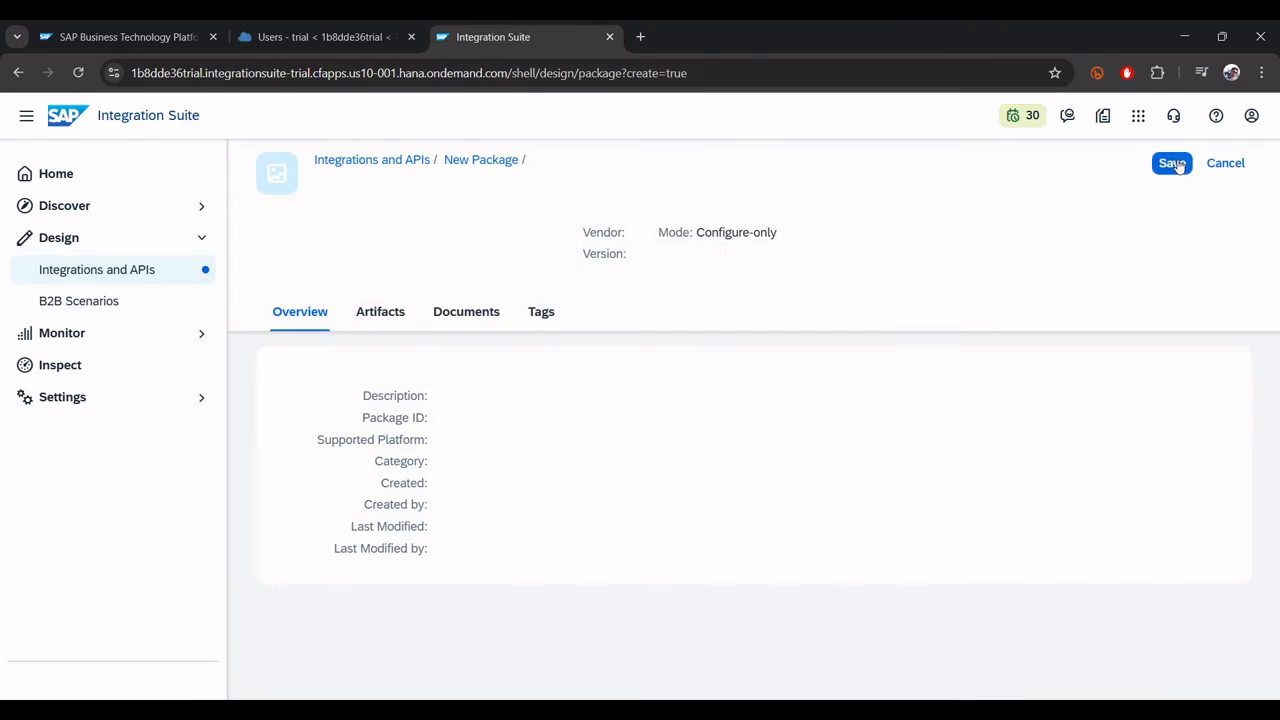
left_click(508, 354)
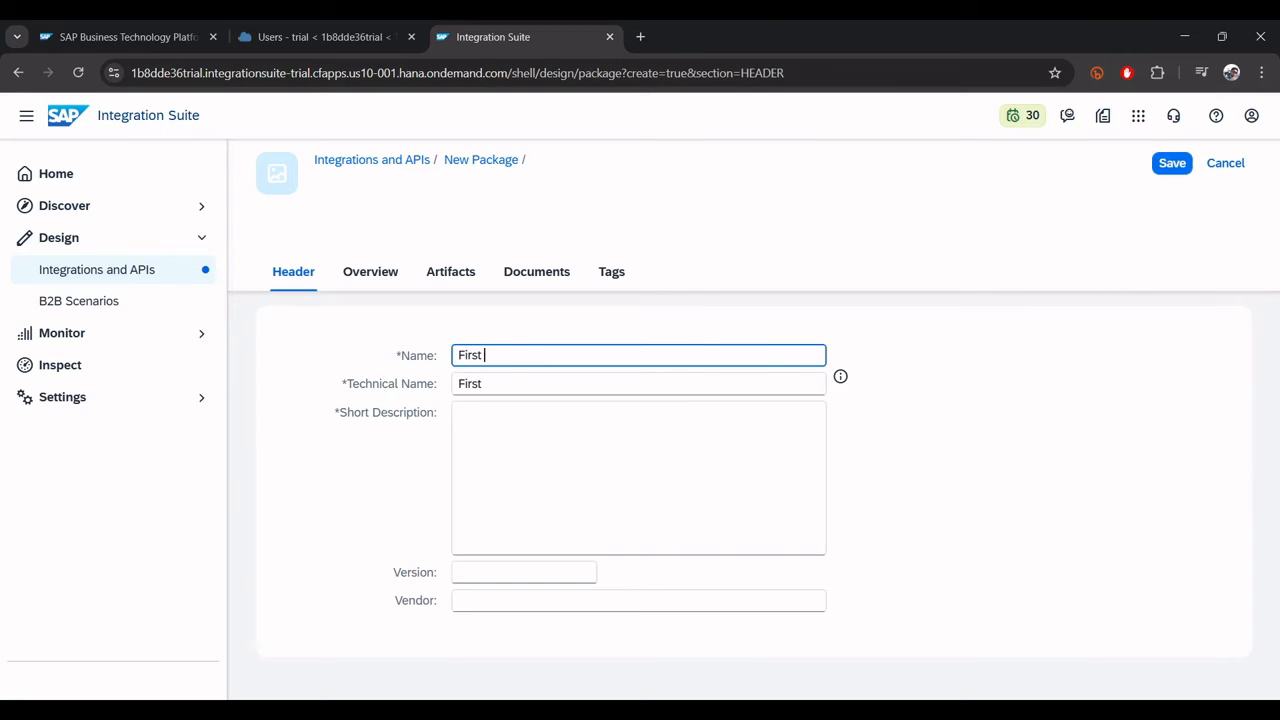
type("First Package")
left_click(491, 400)
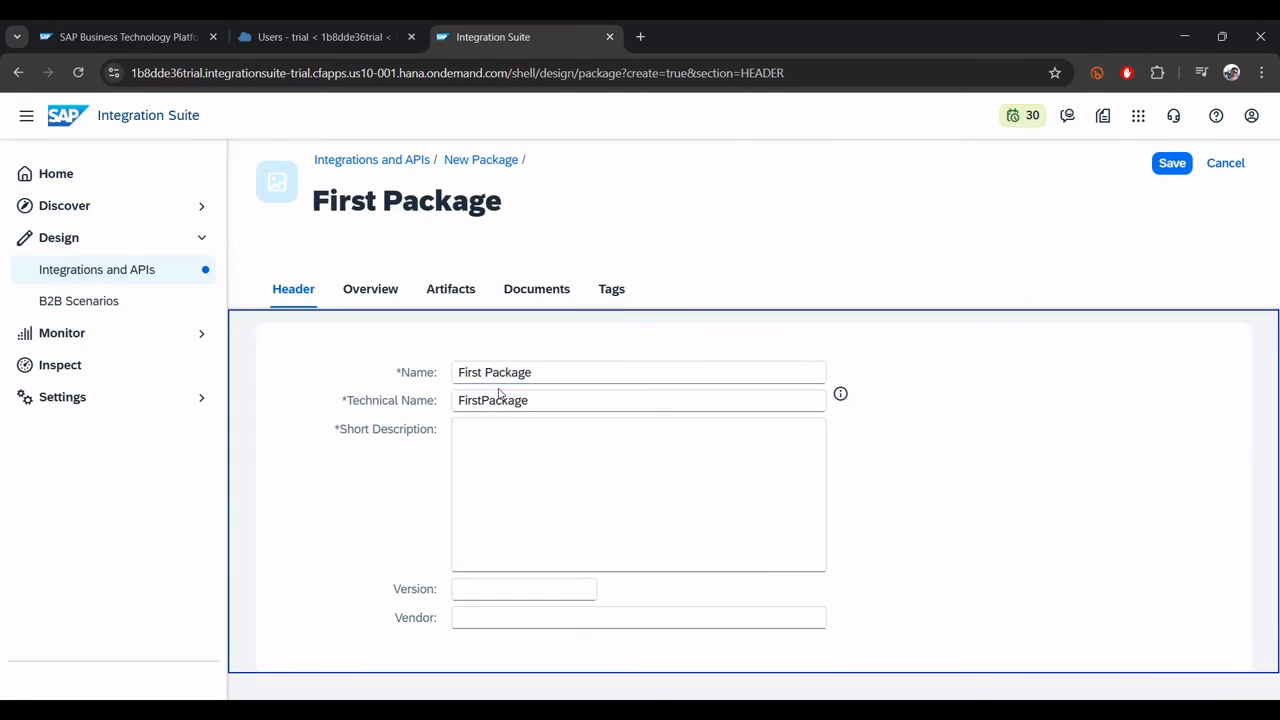
double_click(491, 400)
key("ctrl+c")
left_click(504, 430)
key("ctrl+v")
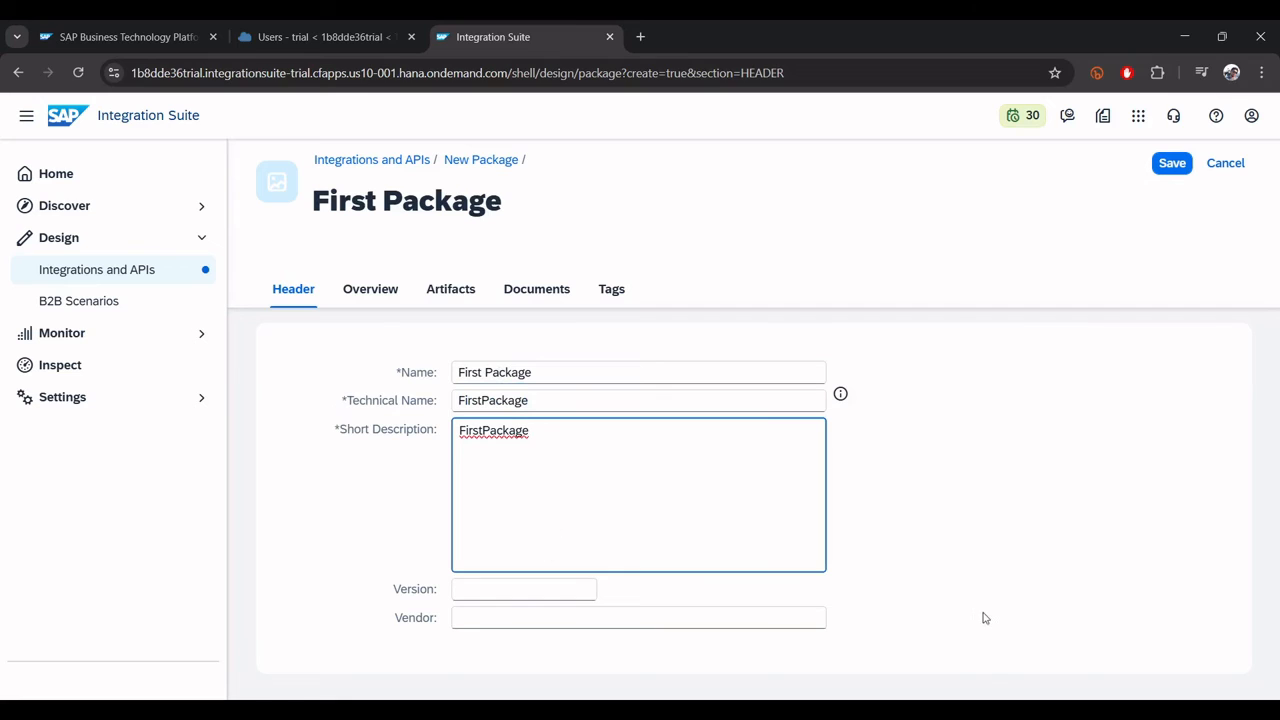
left_click(1178, 165)
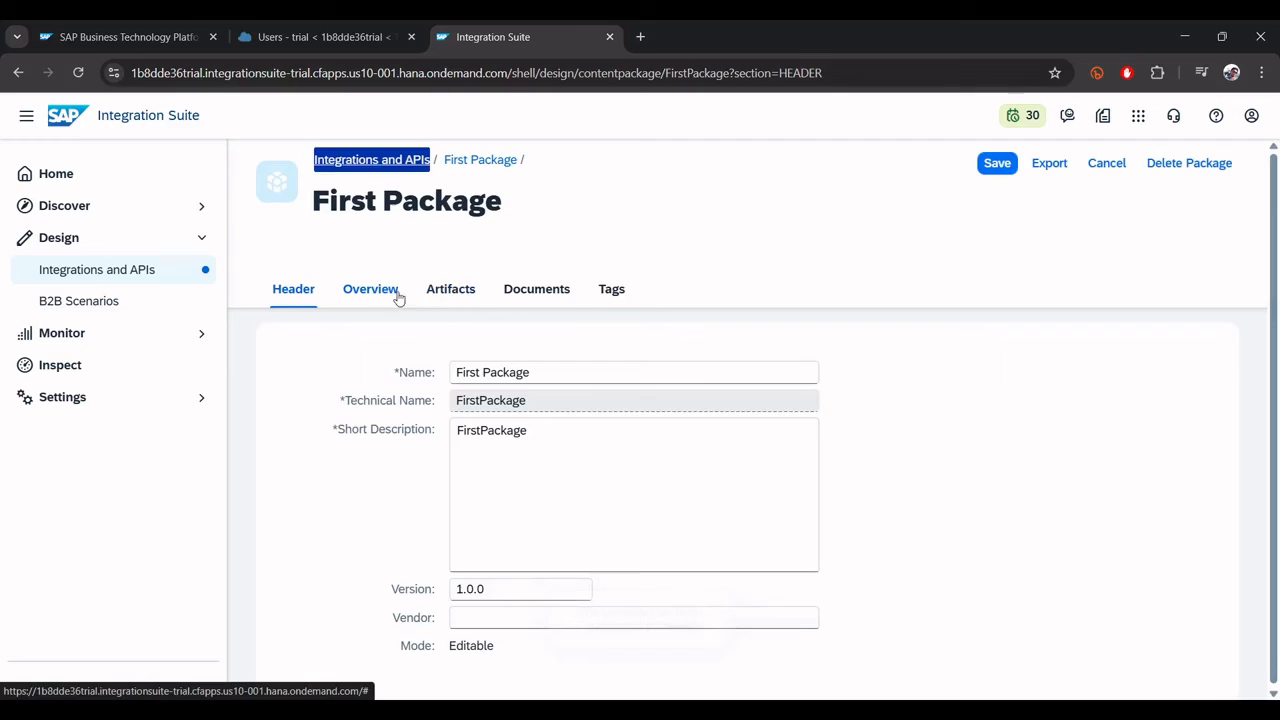
Add an integration flow named First iFlow to the package's artifacts and open it in the editor
left_click(431, 290)
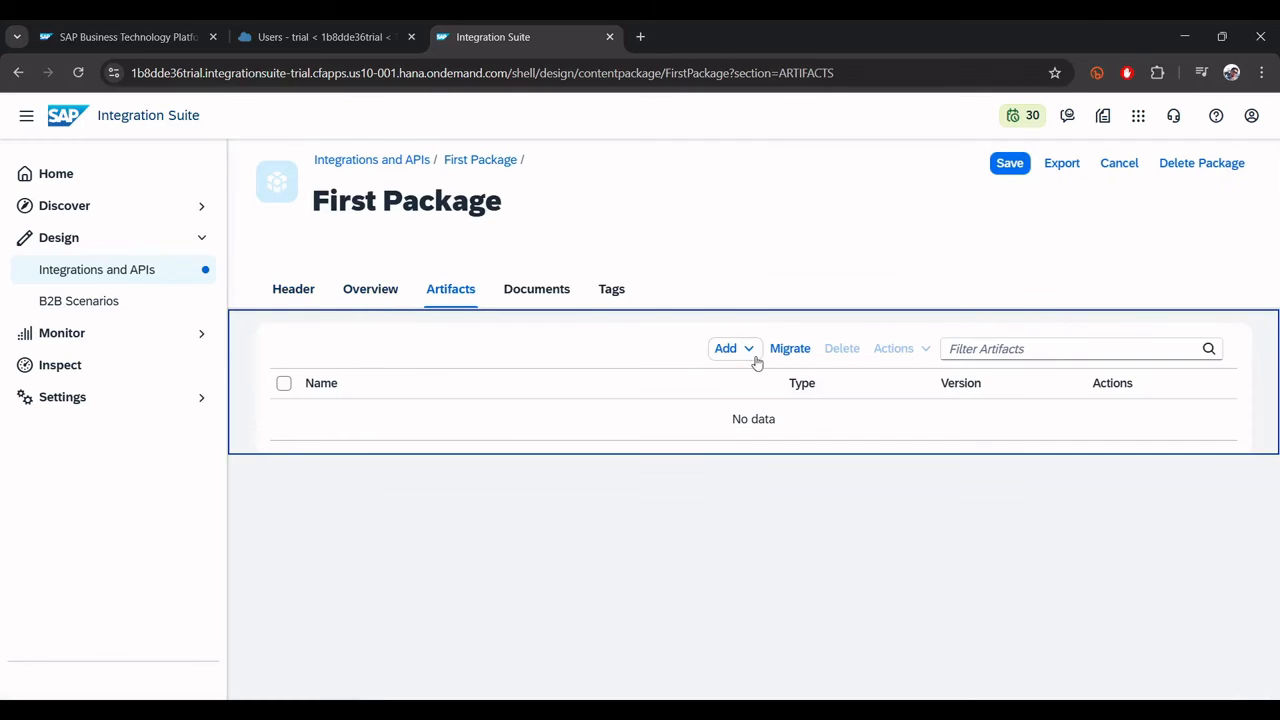
left_click(730, 348)
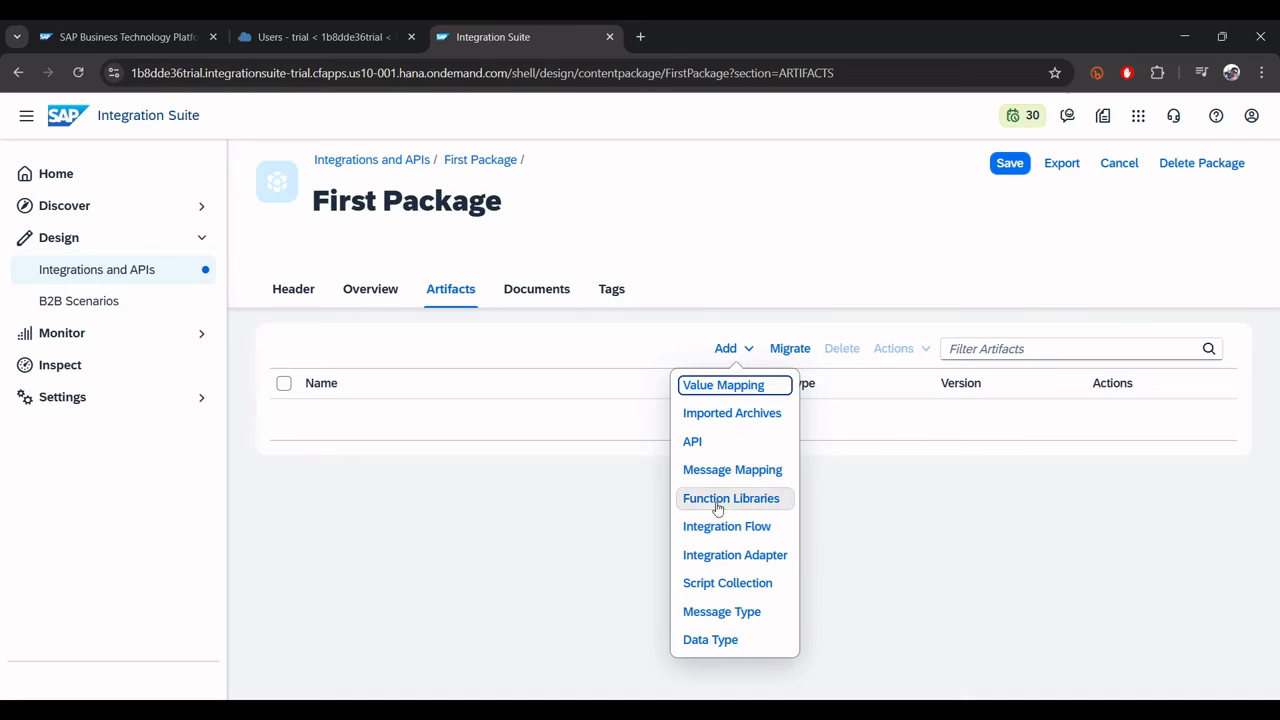
left_click(738, 530)
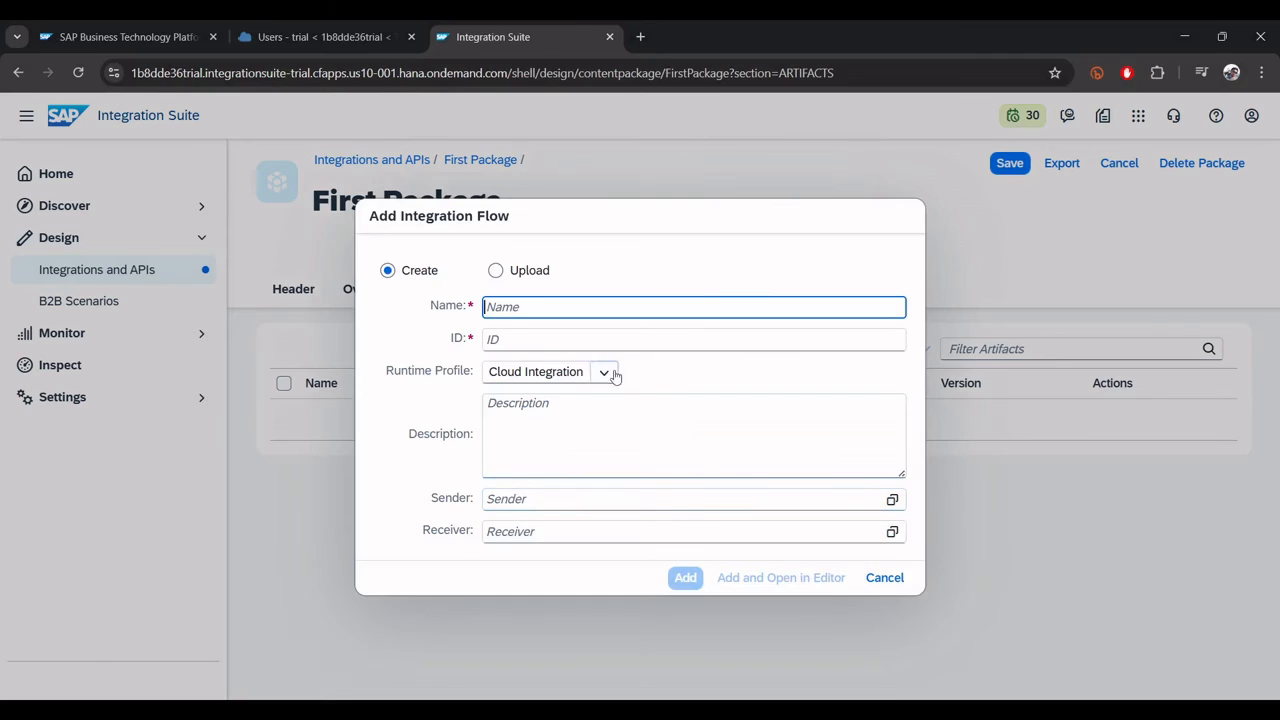
type("First i")
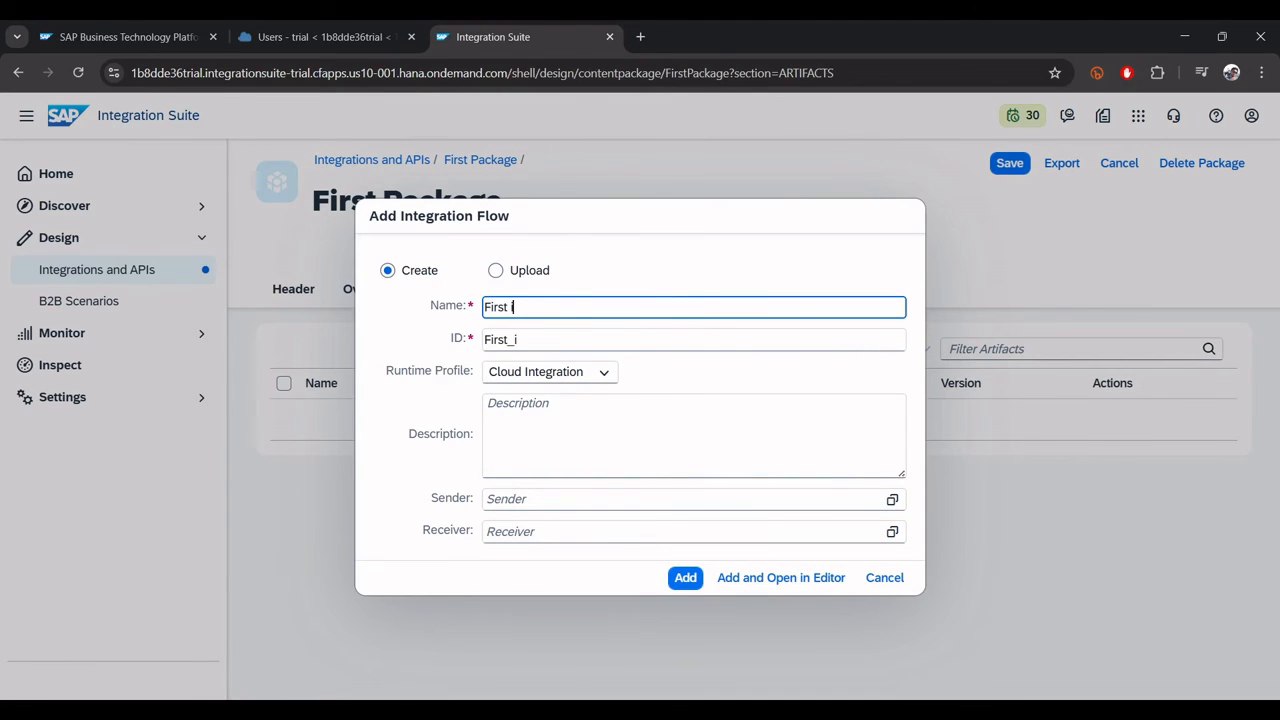
type("Flow")
left_click(760, 578)
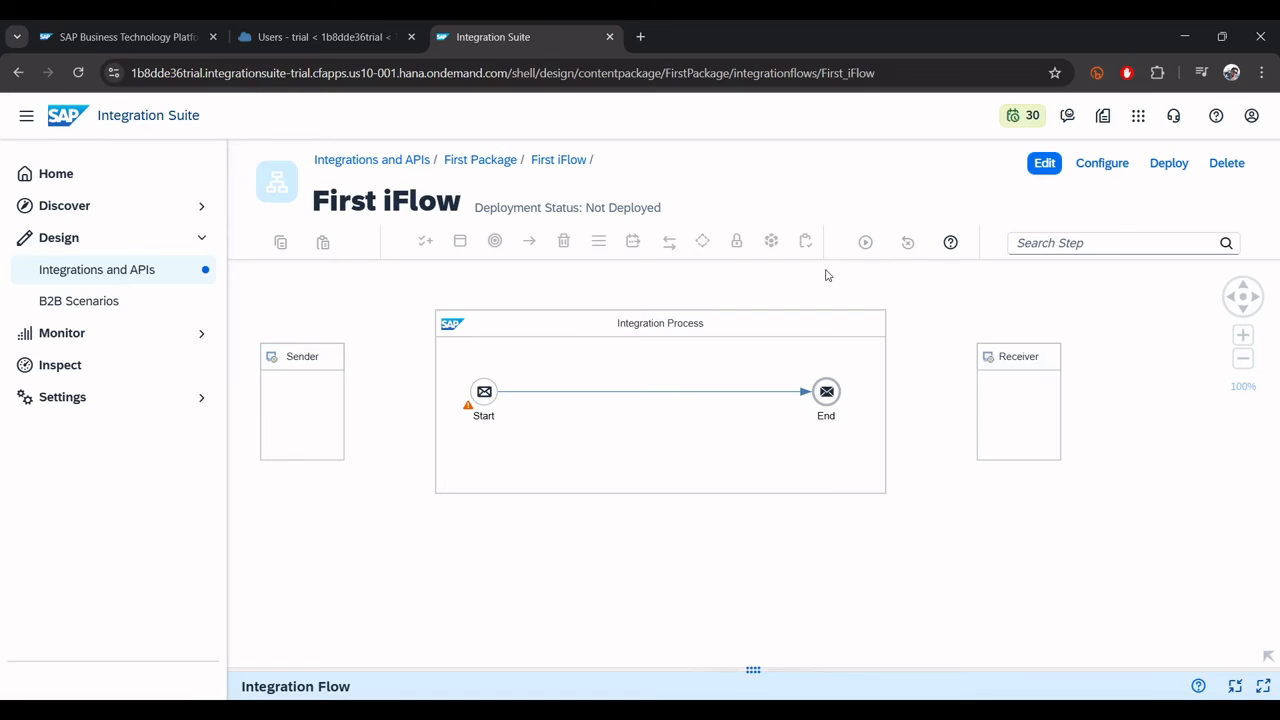
Switch to BTP Cockpit and review the trial subaccount's overview and its Integration Suite subscription
left_click(315, 36)
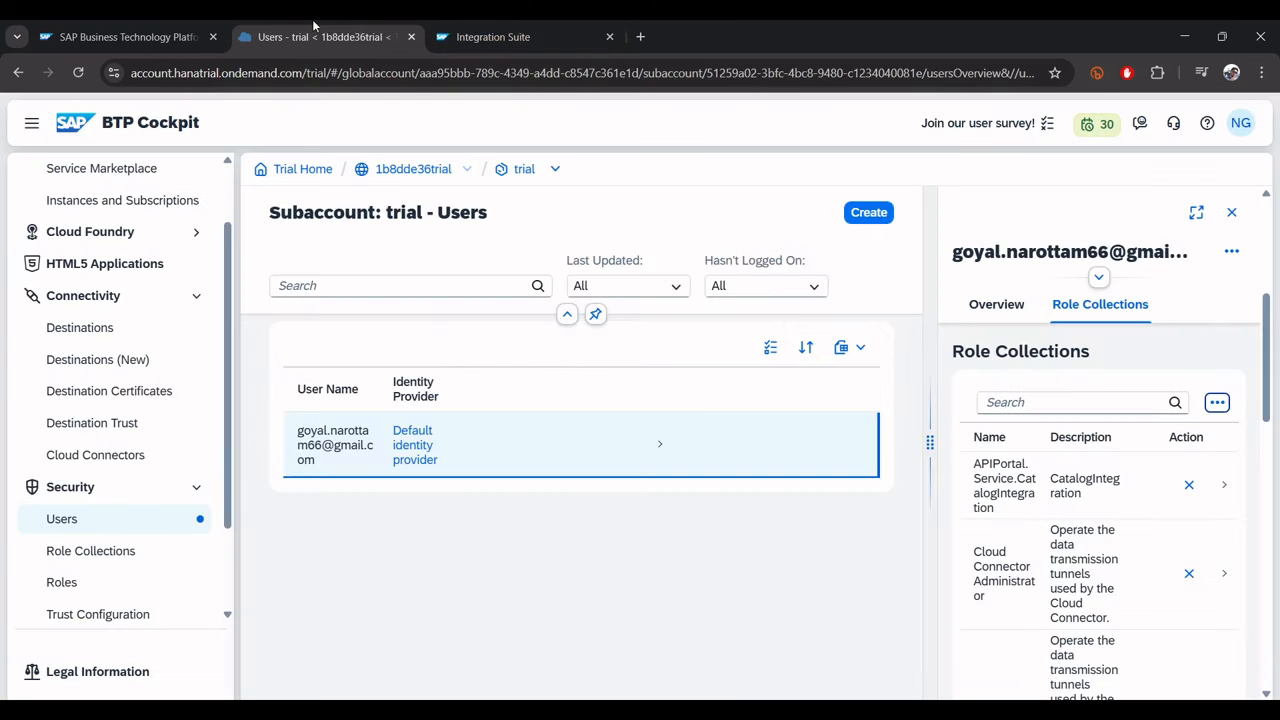
scroll(130, 210, "up", 2)
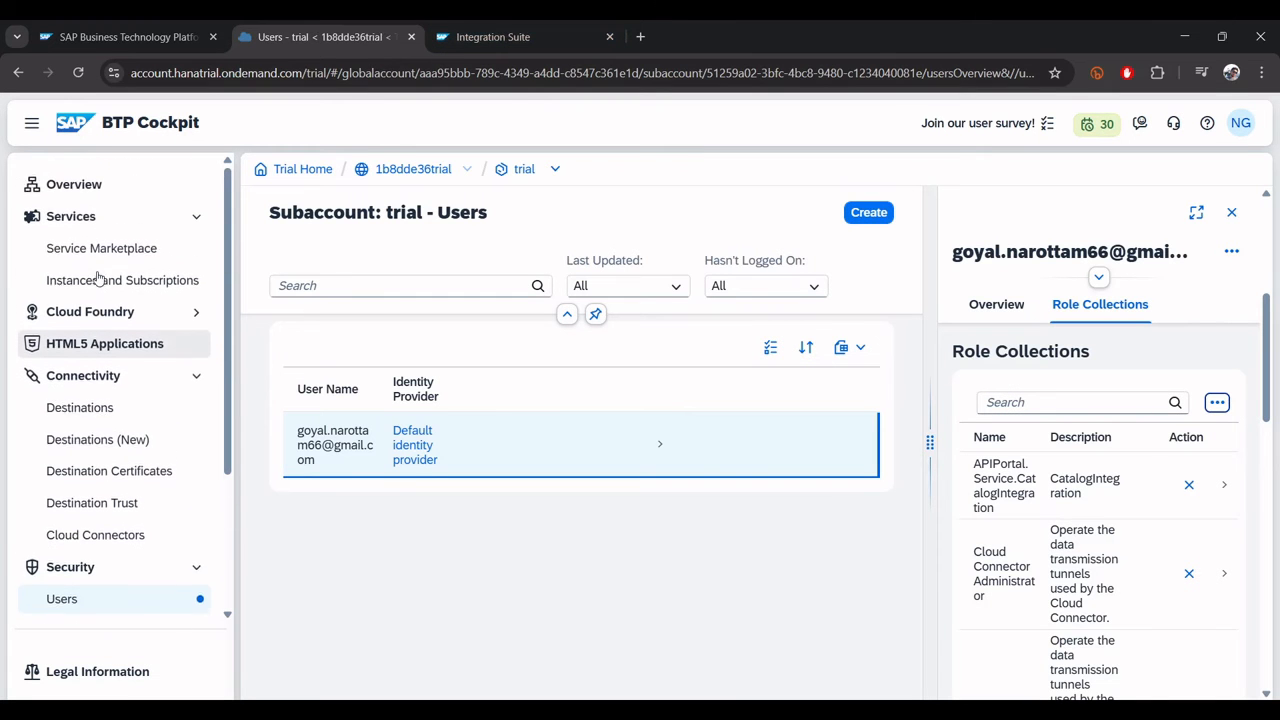
left_click(78, 190)
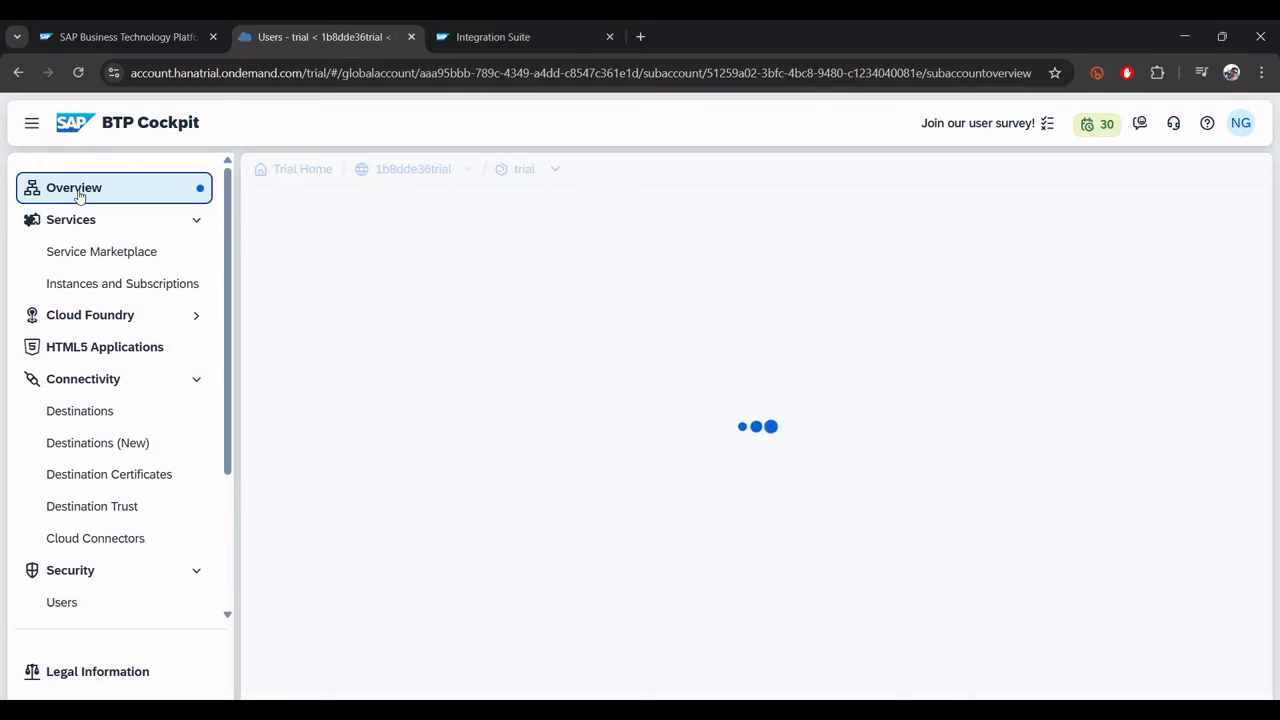
left_click(143, 25)
left_click(235, 30)
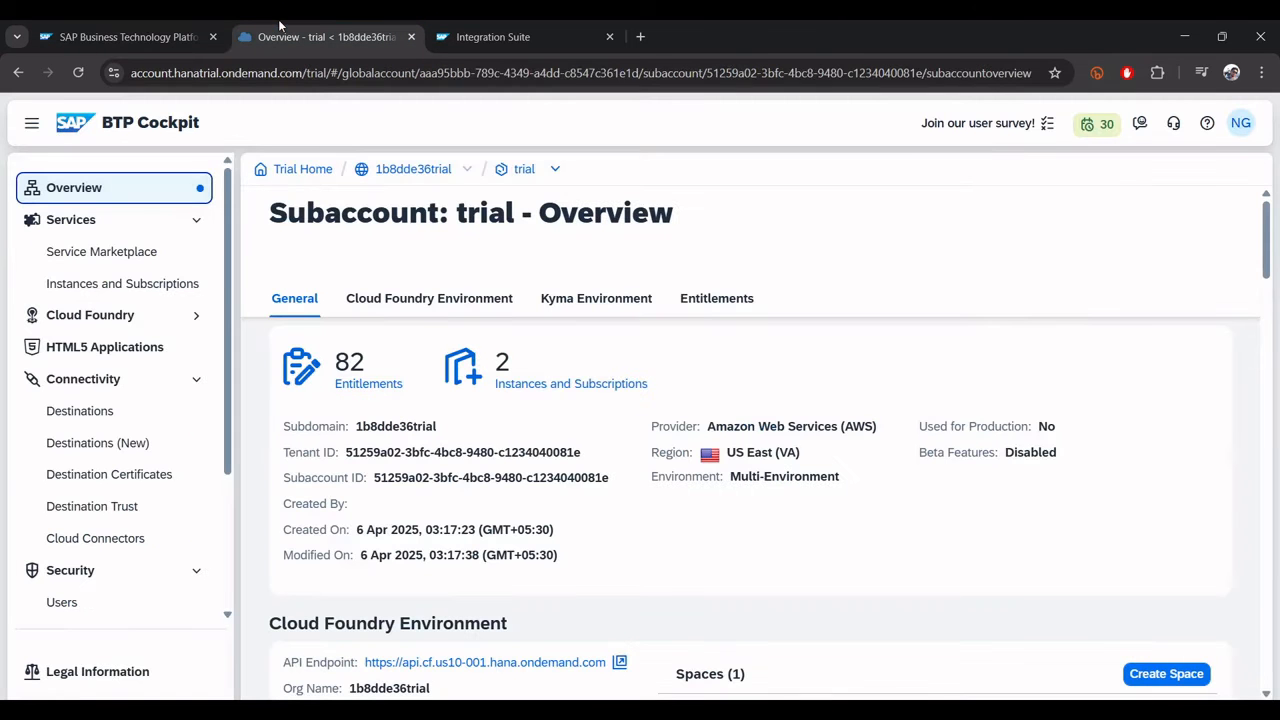
left_click(143, 25)
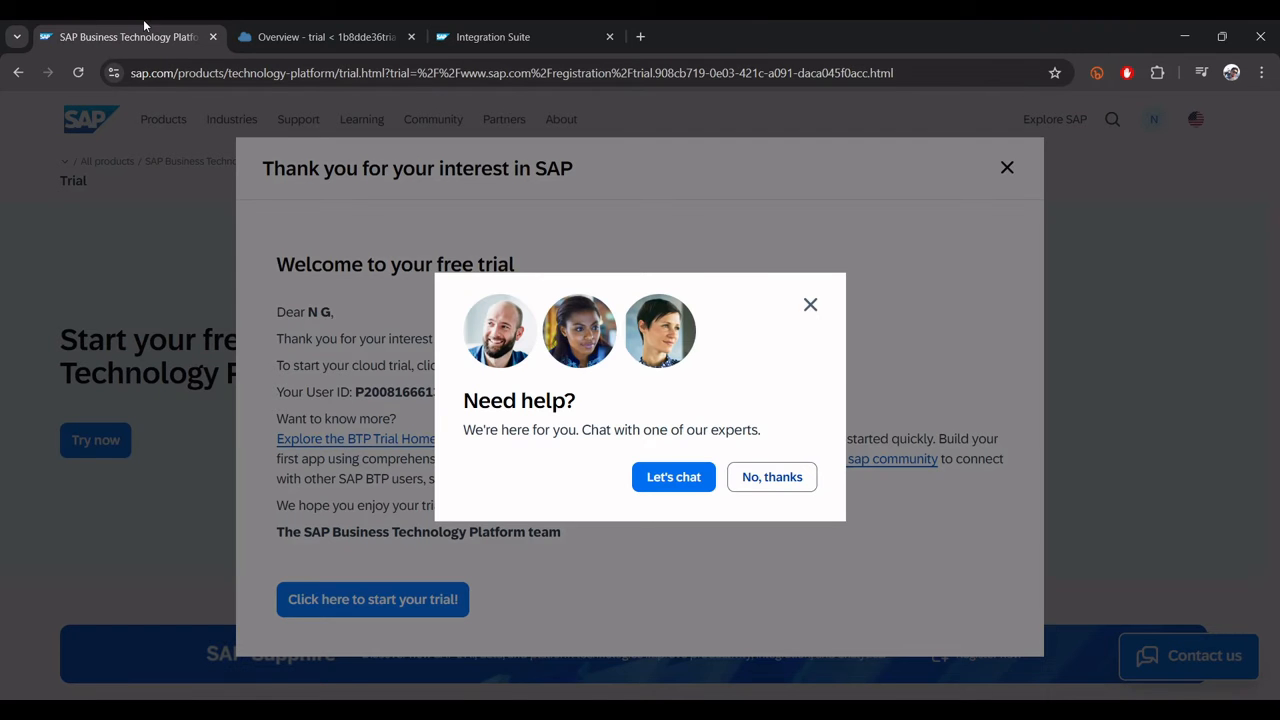
left_click(285, 36)
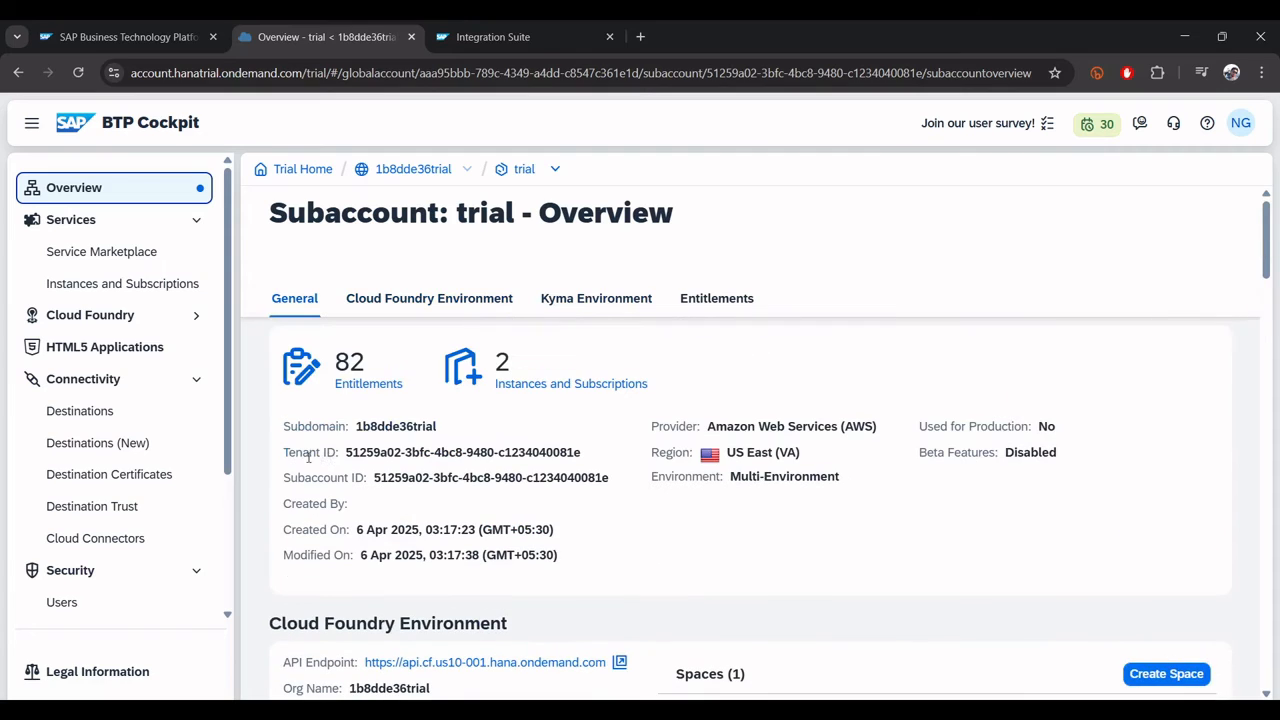
left_click(128, 289)
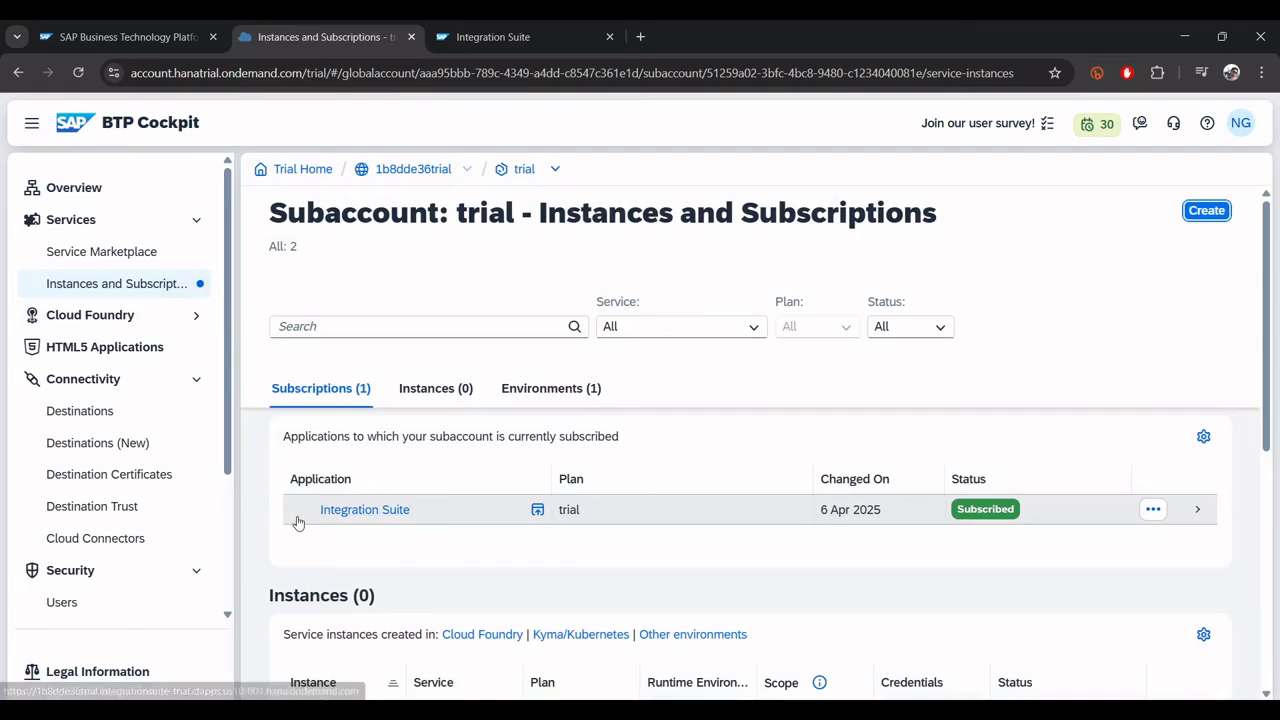
left_click_drag(296, 520, 432, 513)
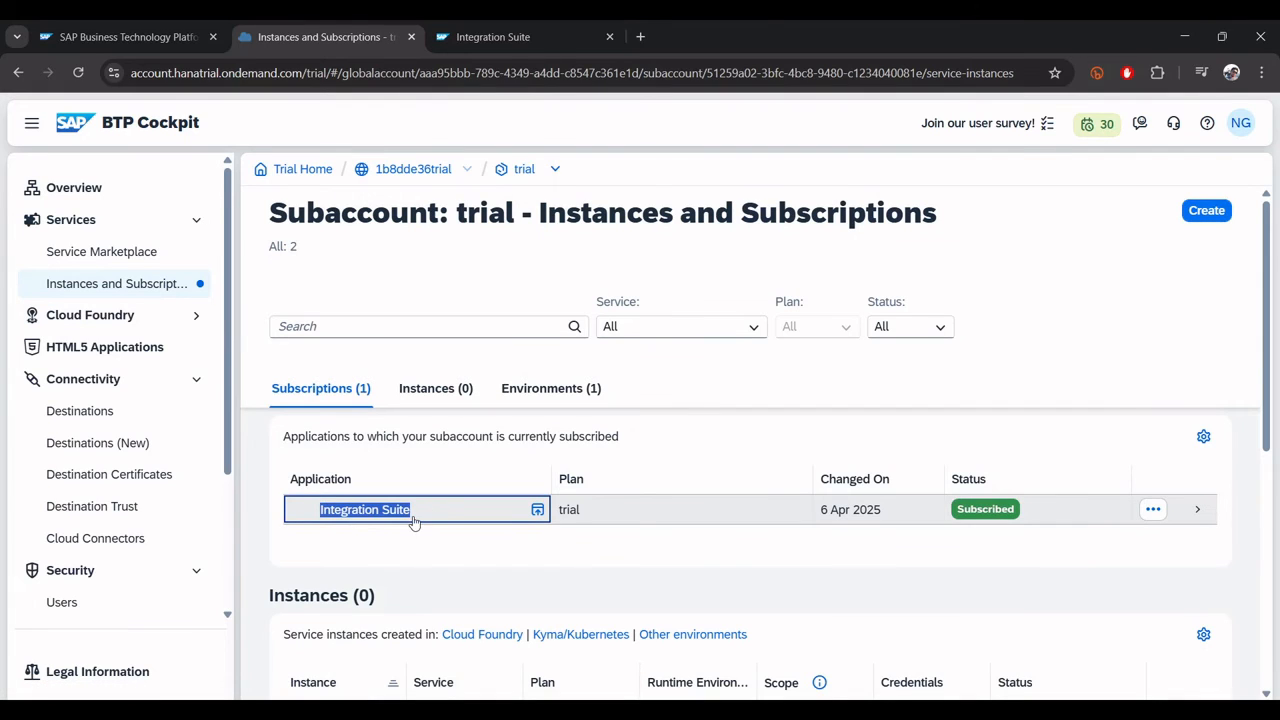
Open the trial subaccount's entitlements for editing and bring up the selection of service plans to add
scroll(126, 556, "down", 2)
scroll(126, 556, "down", 1)
left_click(100, 565)
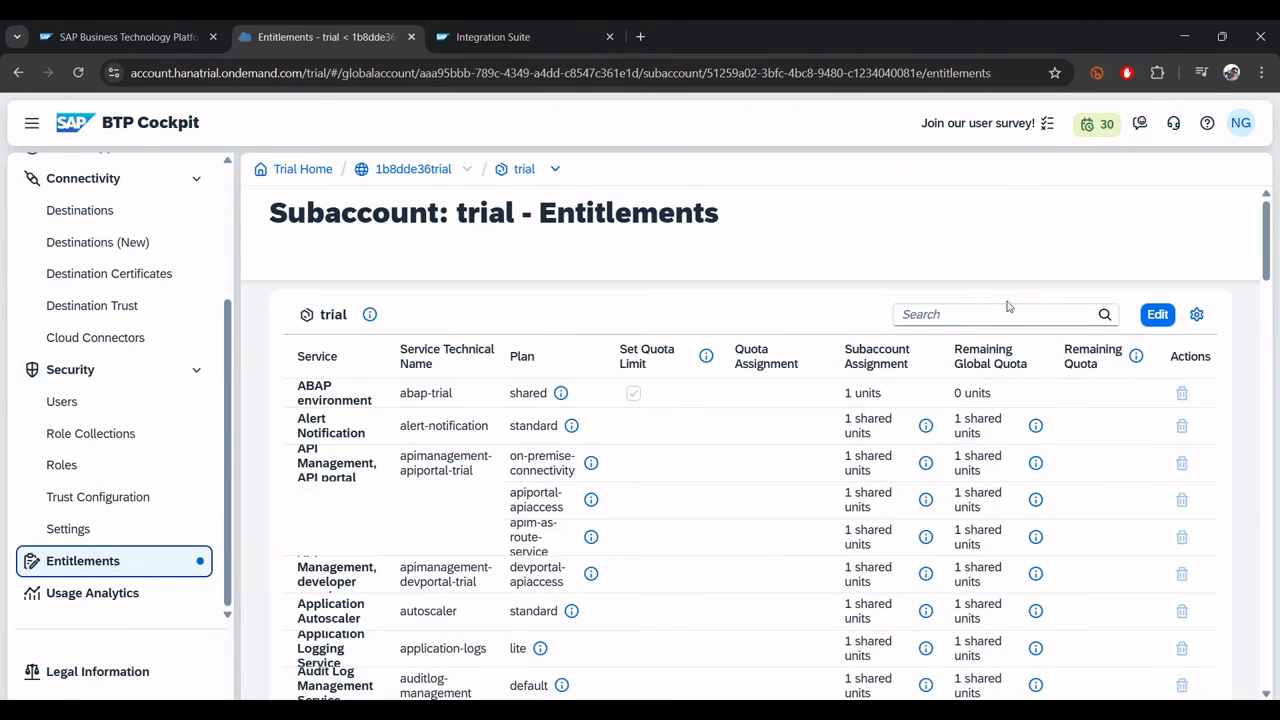
left_click(1155, 320)
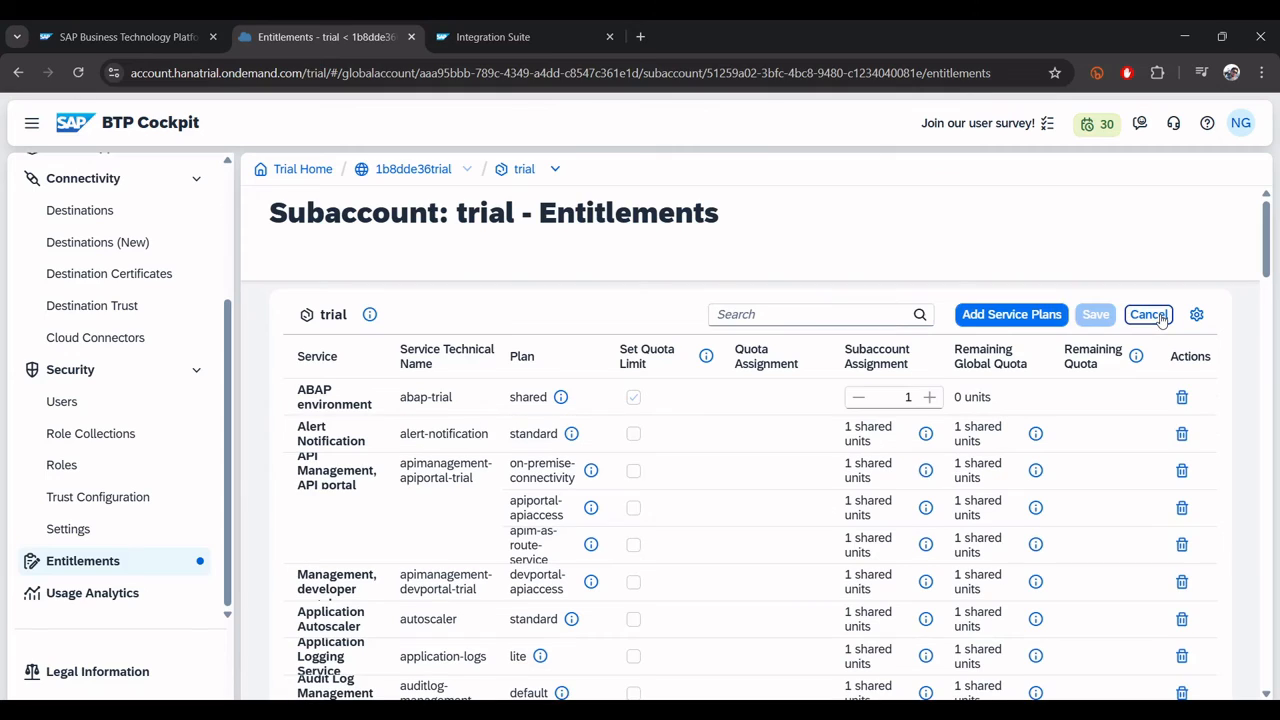
left_click(1024, 319)
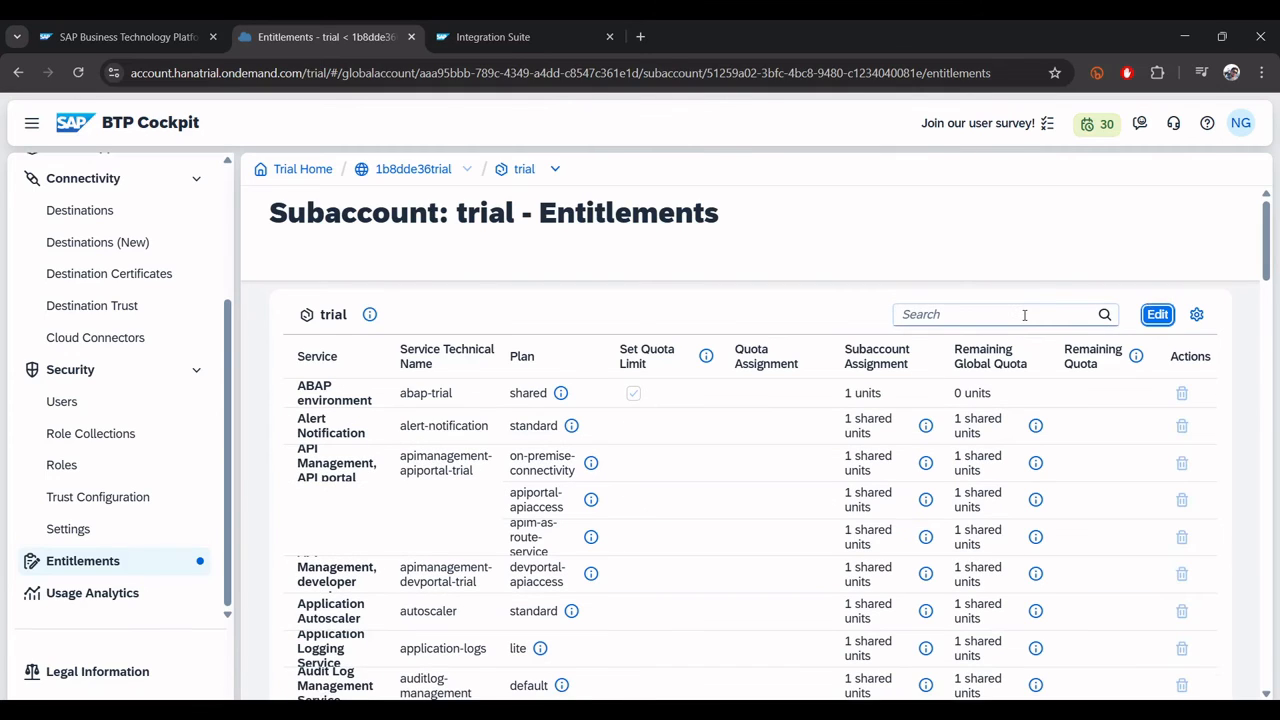
left_click(1166, 318)
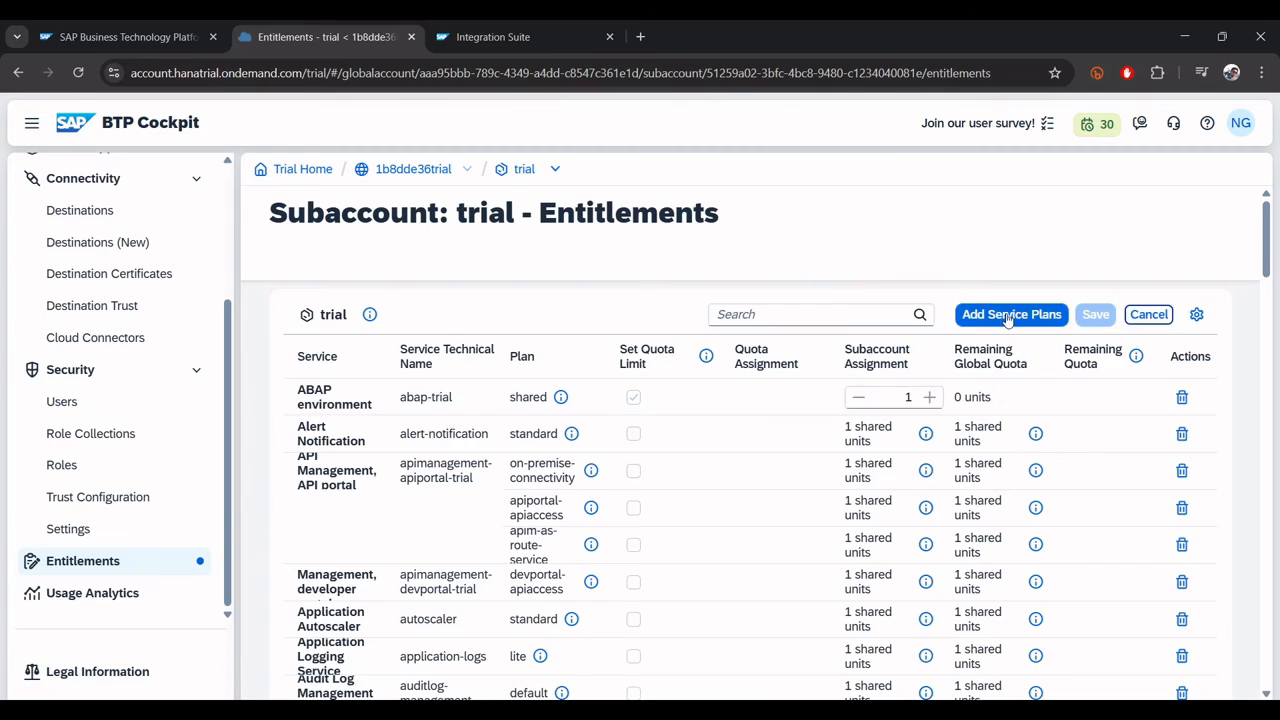
left_click(1007, 316)
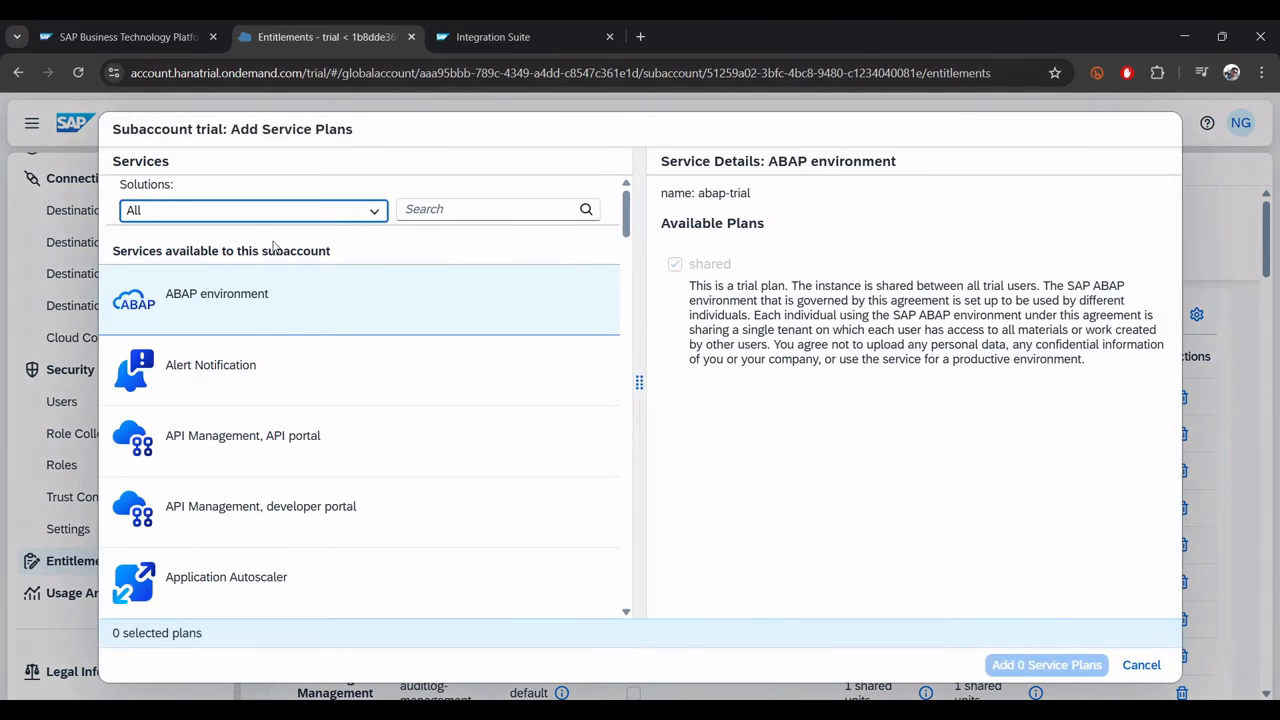
Search the services for "integr", examine the plans of SAP Process Integration Runtime and Integration Suite, and cancel adding plans
left_click(439, 208)
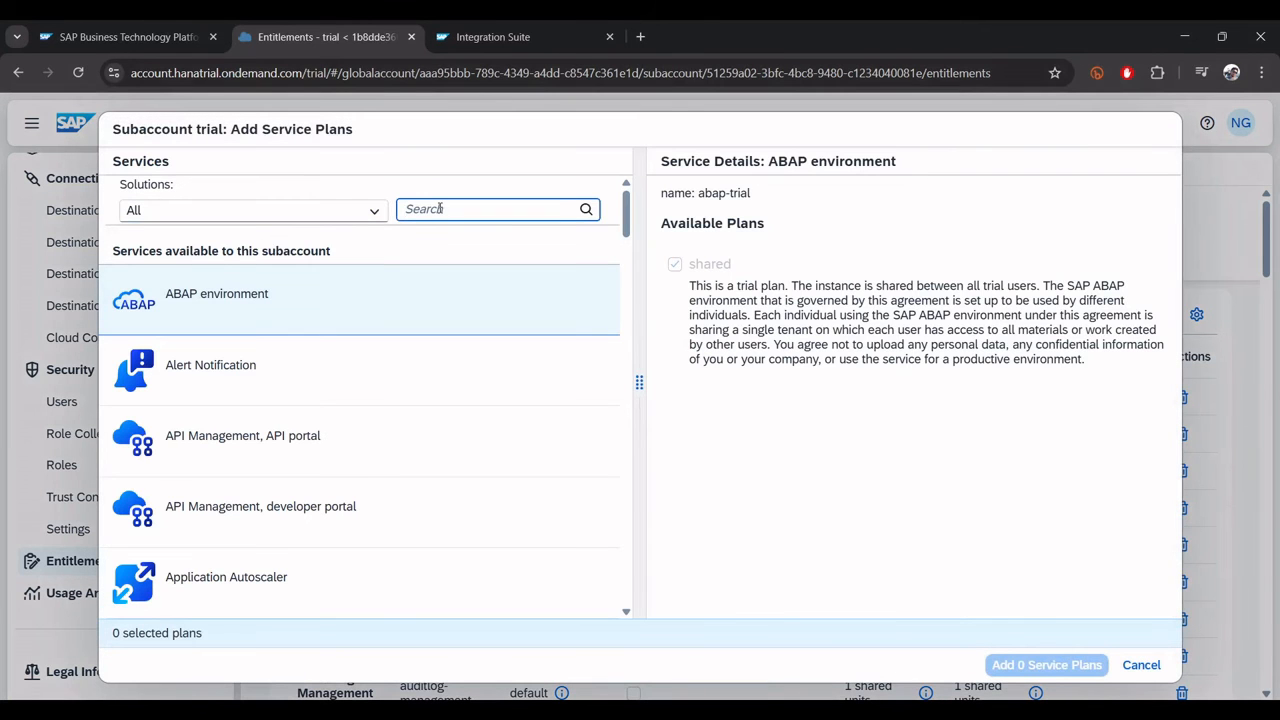
type("integr")
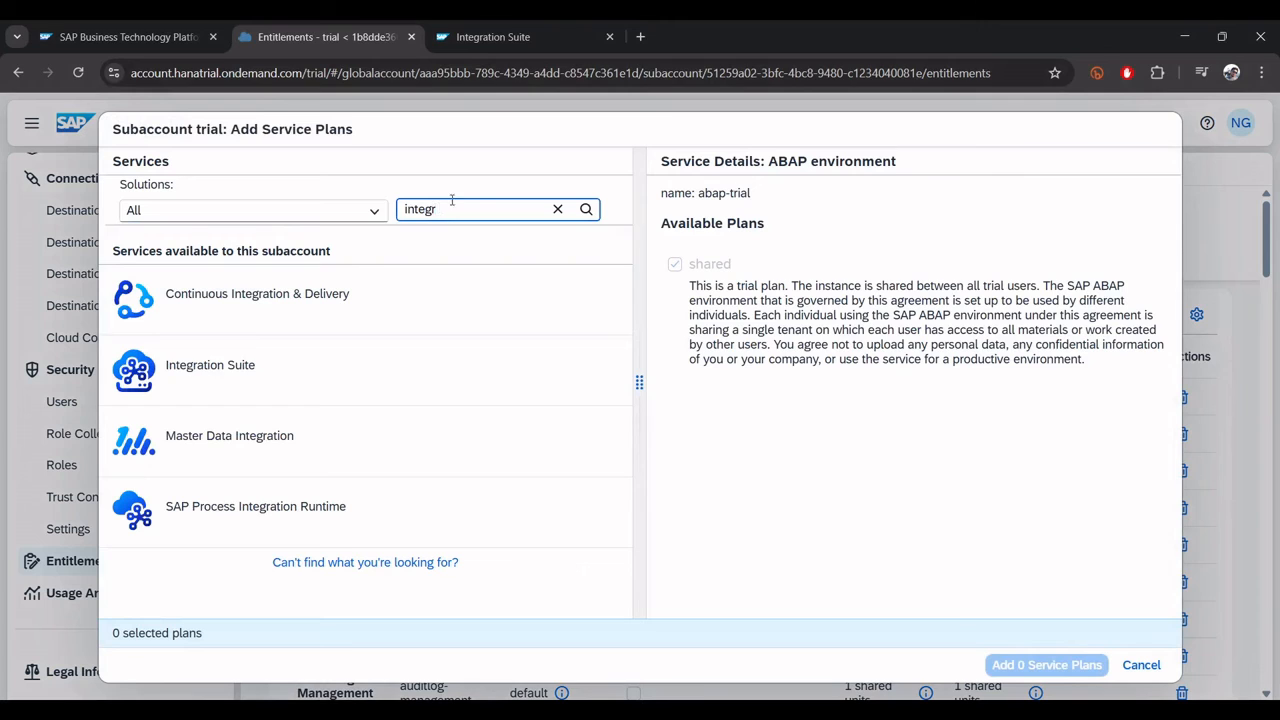
left_click(291, 364)
left_click(352, 507)
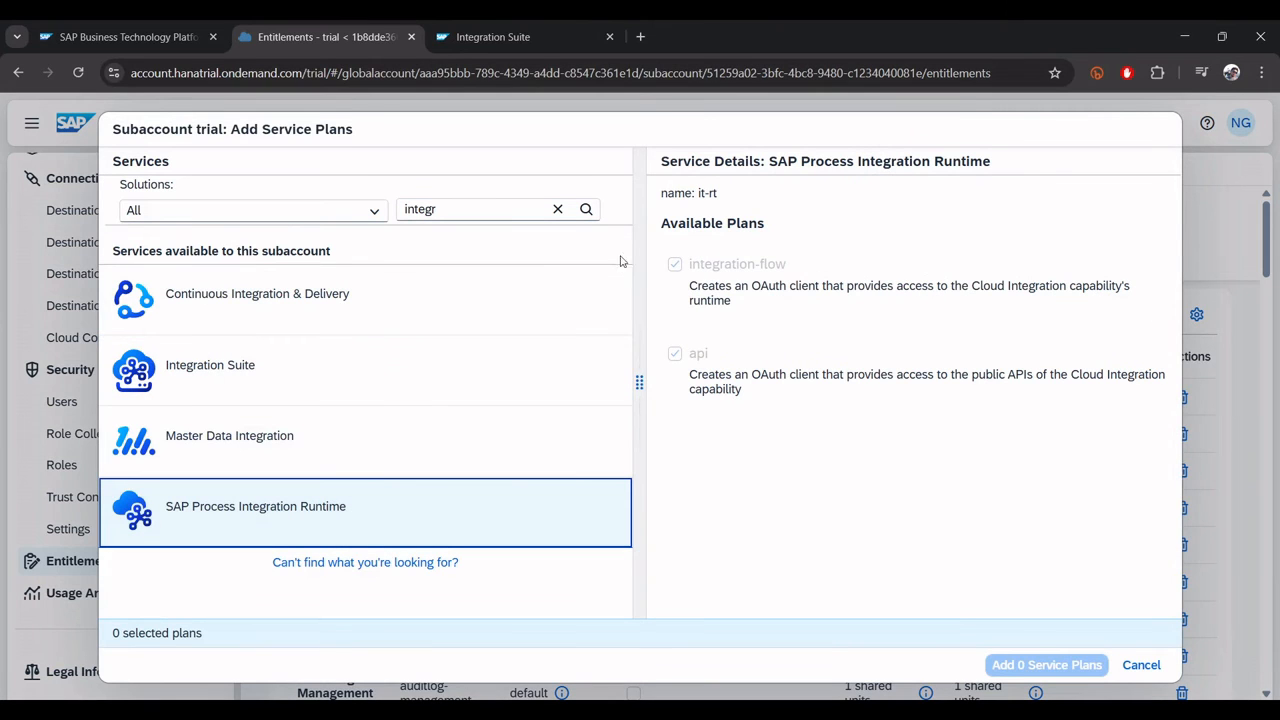
left_click(314, 386)
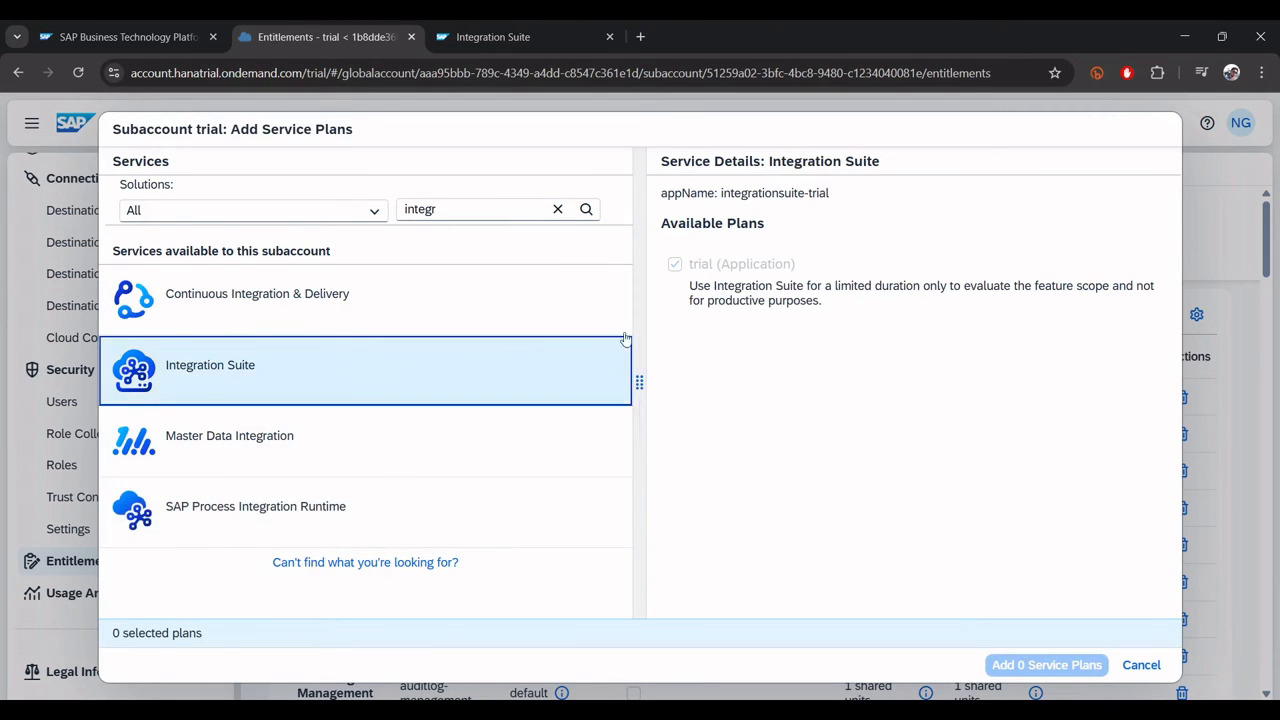
left_click(1140, 665)
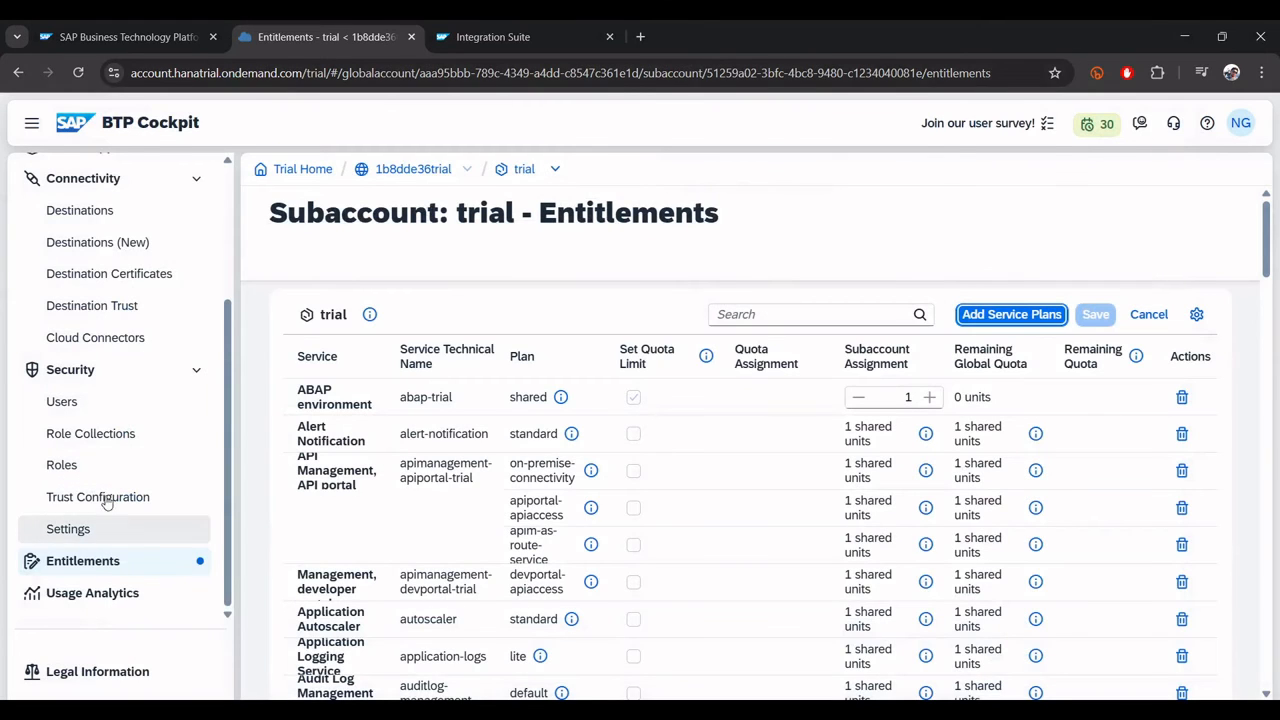
Open the trial subaccount's users and bring up the listed user's assigned role collections
left_click(82, 412)
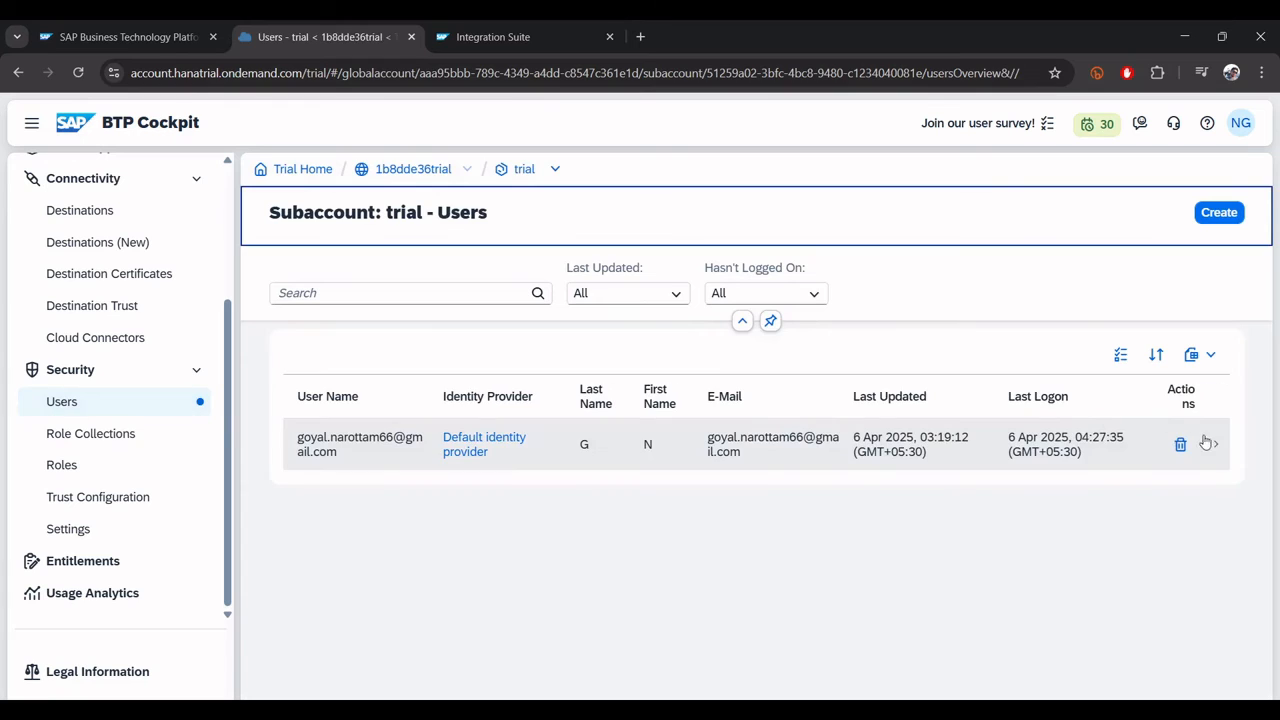
left_click(1211, 444)
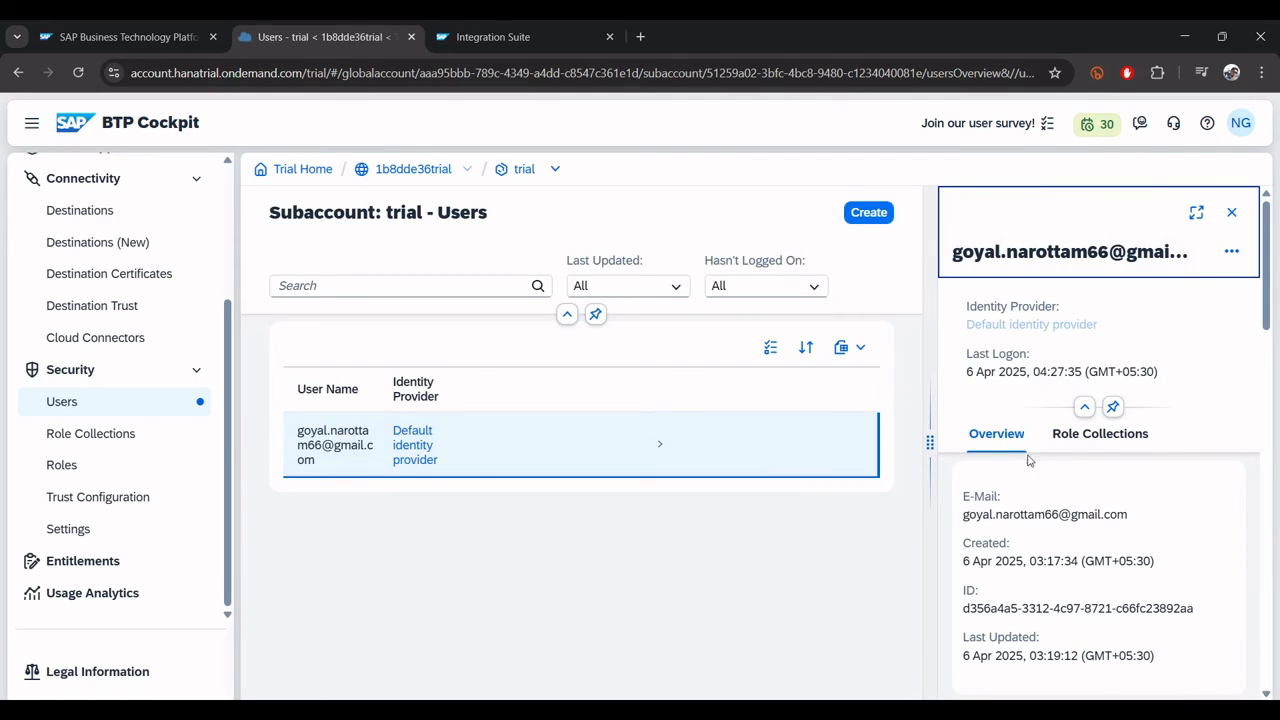
left_click(1068, 437)
left_click(1217, 402)
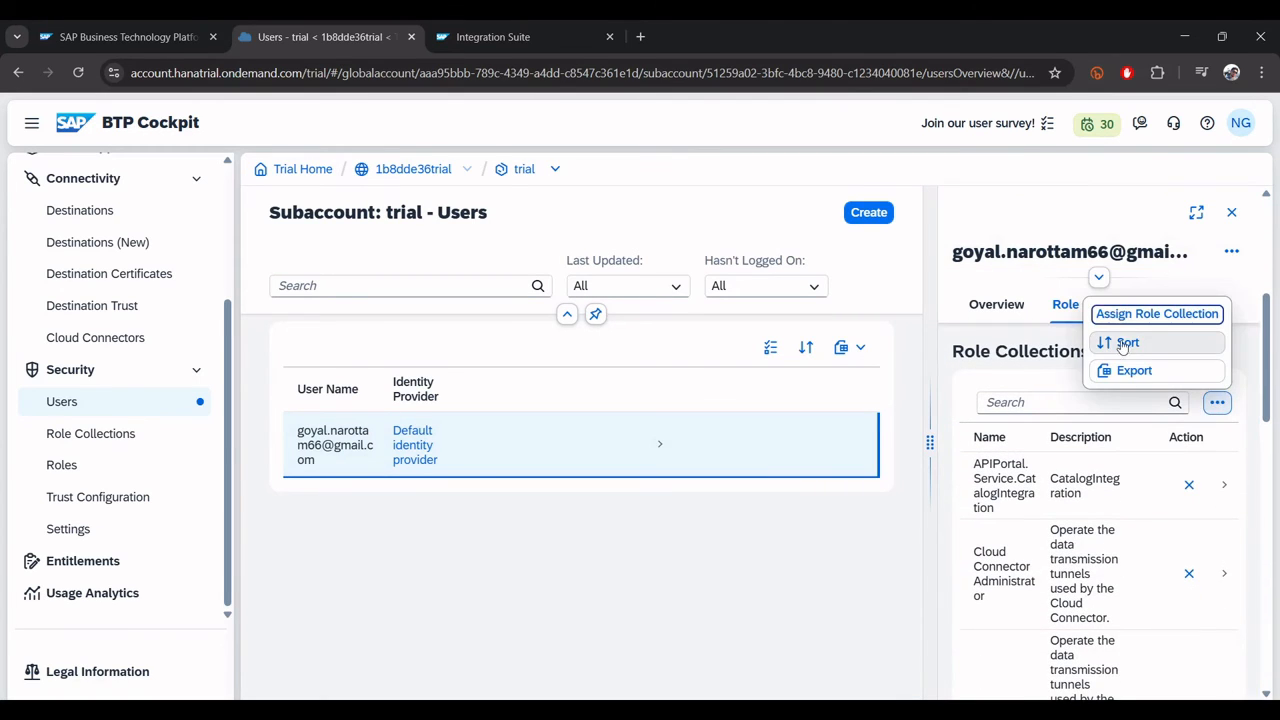
left_click(1134, 316)
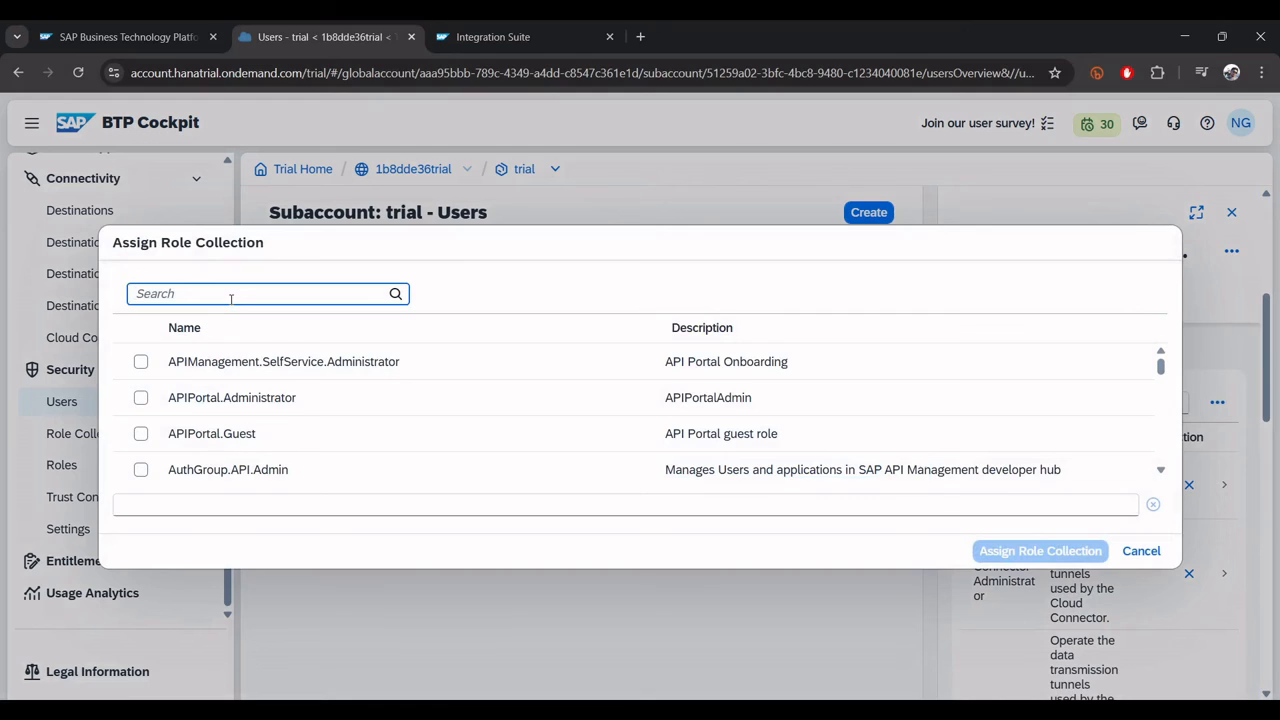
type("pro")
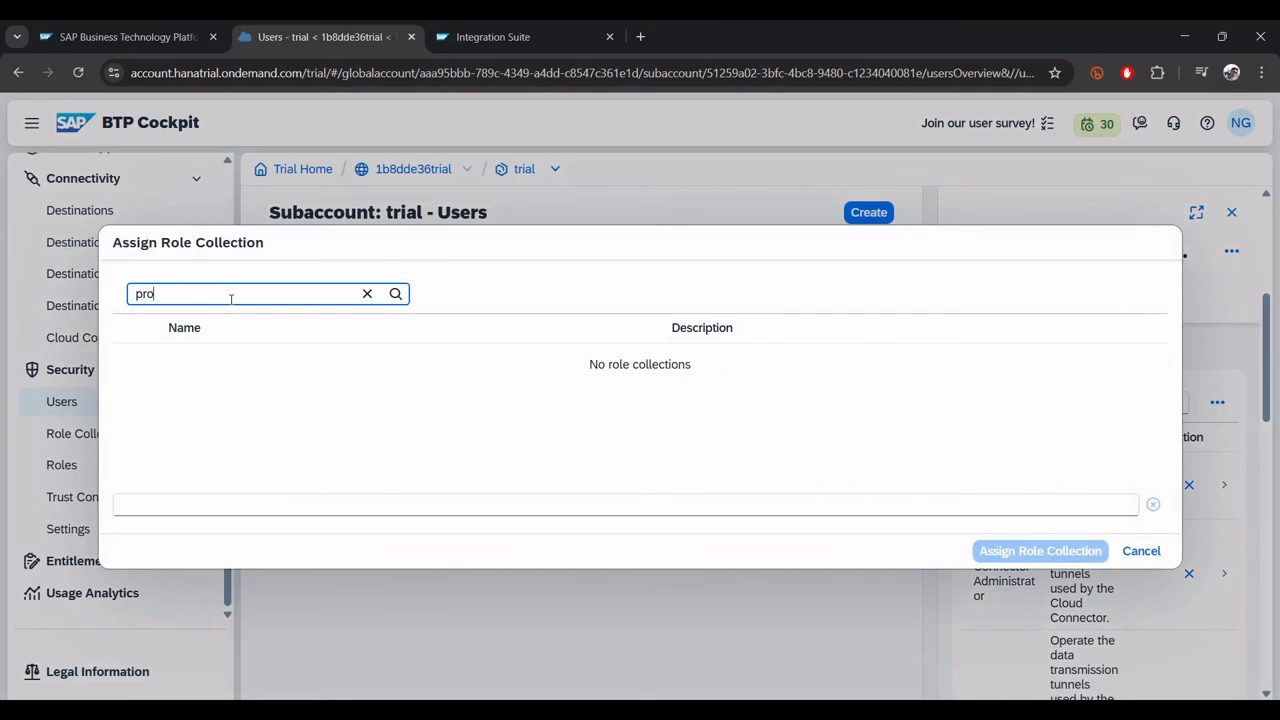
key("BackSpace")
key("BackSpace")
key("BackSpace")
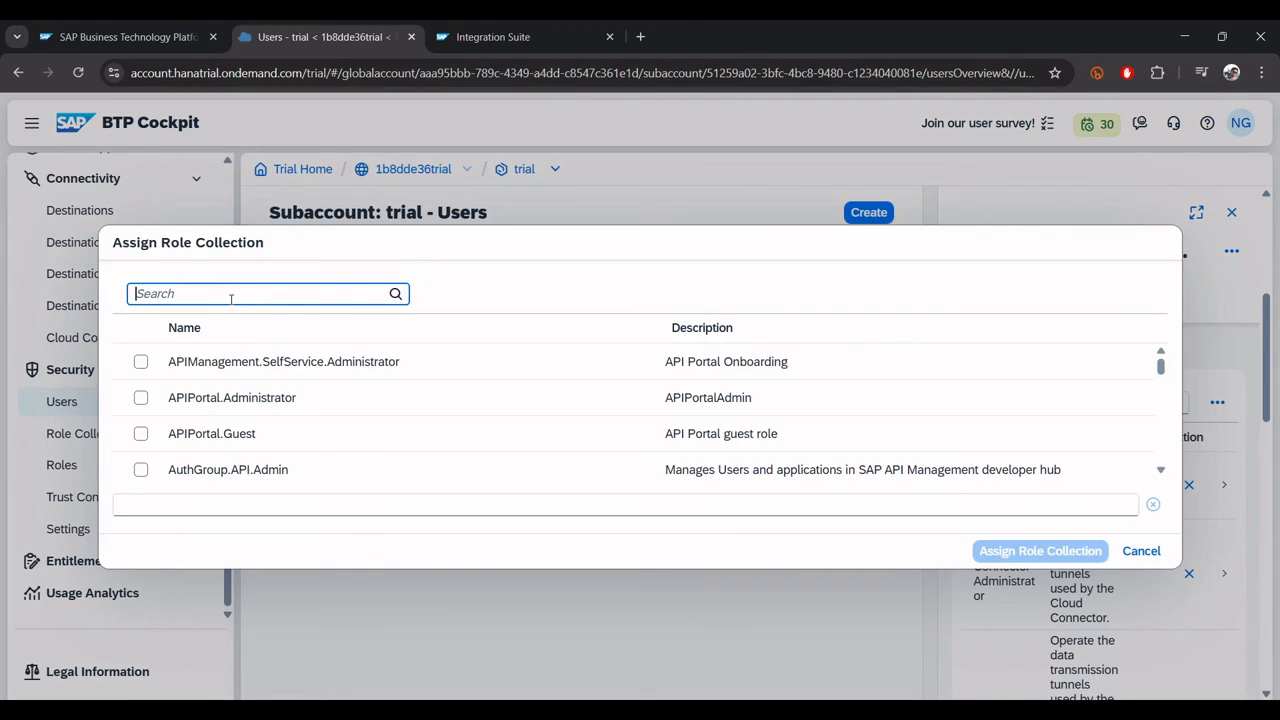
left_click(1140, 552)
Widen the user's details and search the assigned role collections for "prov" to examine the Integration_Provisioner entry
left_click_drag(928, 438, 727, 442)
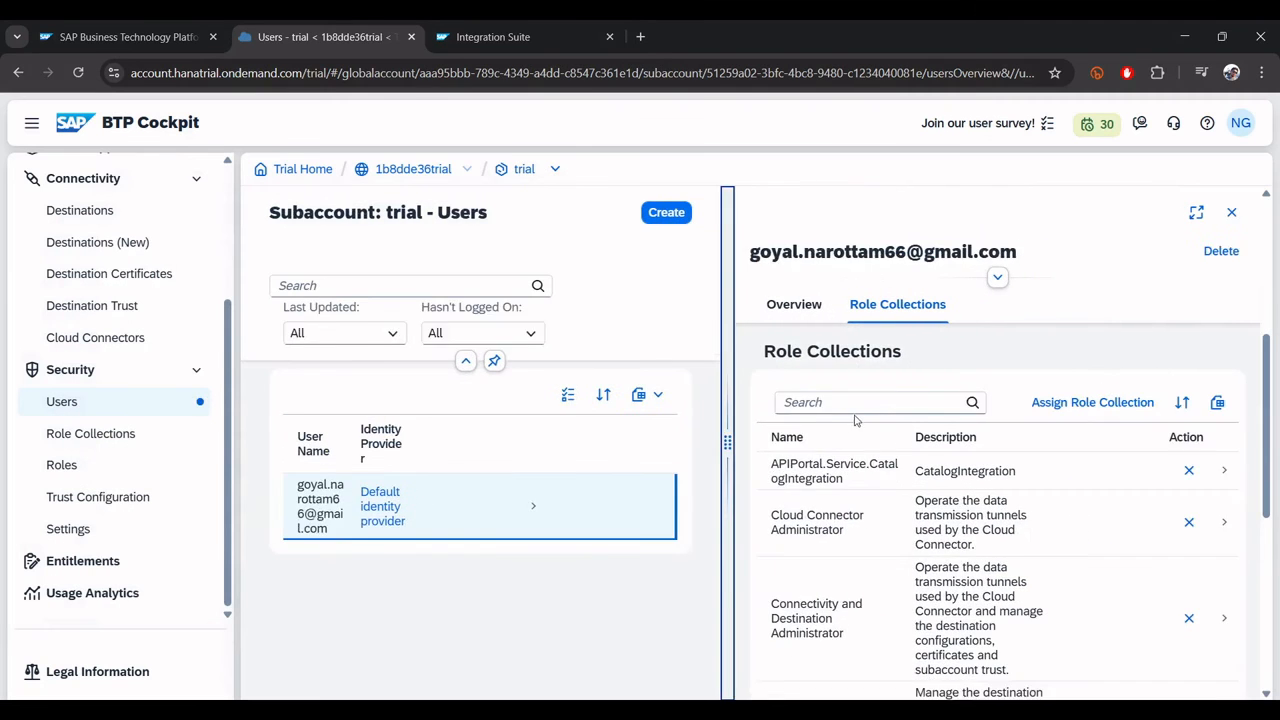
left_click(860, 396)
type("prov")
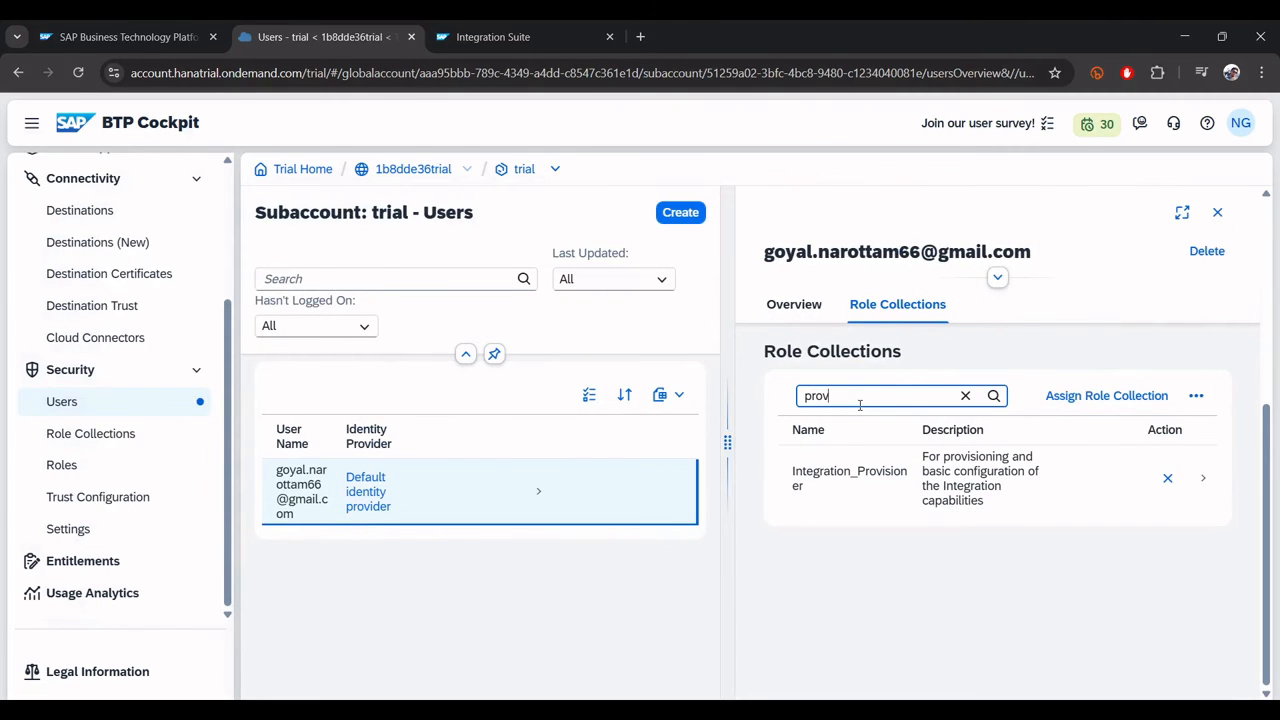
left_click_drag(786, 474, 874, 517)
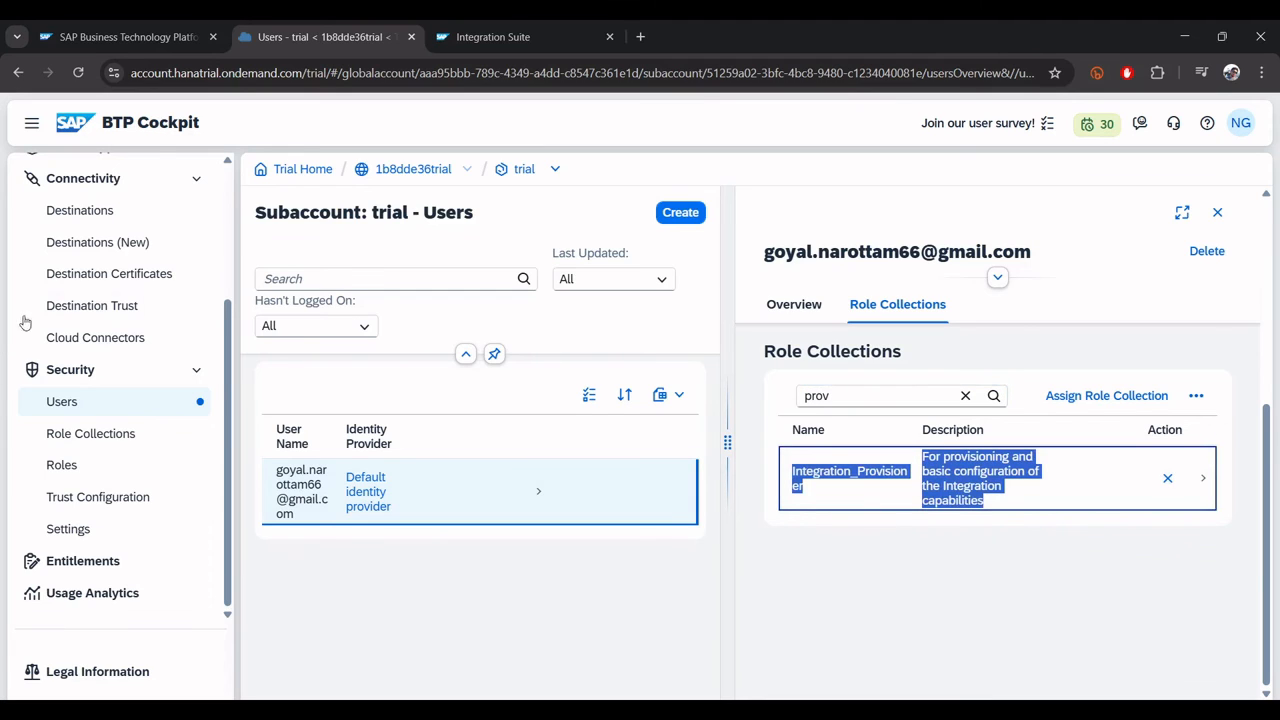
Duplicate the cockpit's browser tab, open Instances and Subscriptions in the copy, and review the Integration Suite subscription
scroll(25, 322, "up", 4)
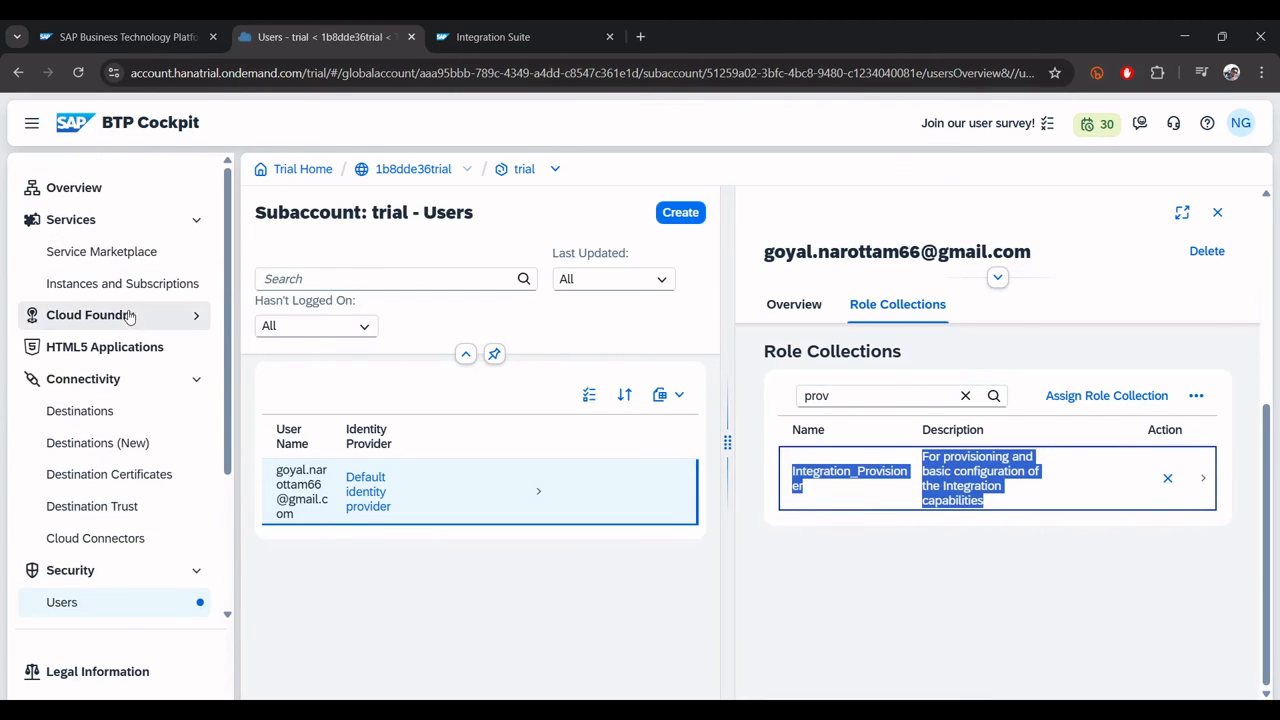
right_click(325, 36)
left_click(375, 171)
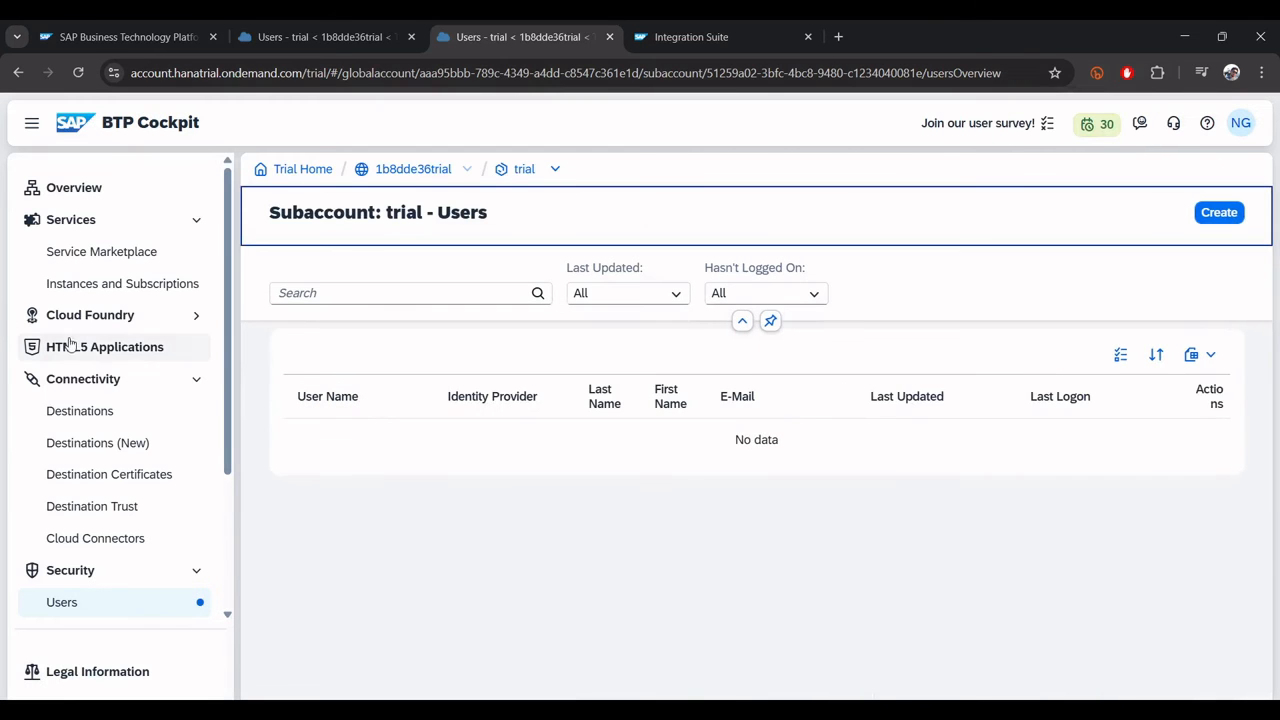
left_click(110, 287)
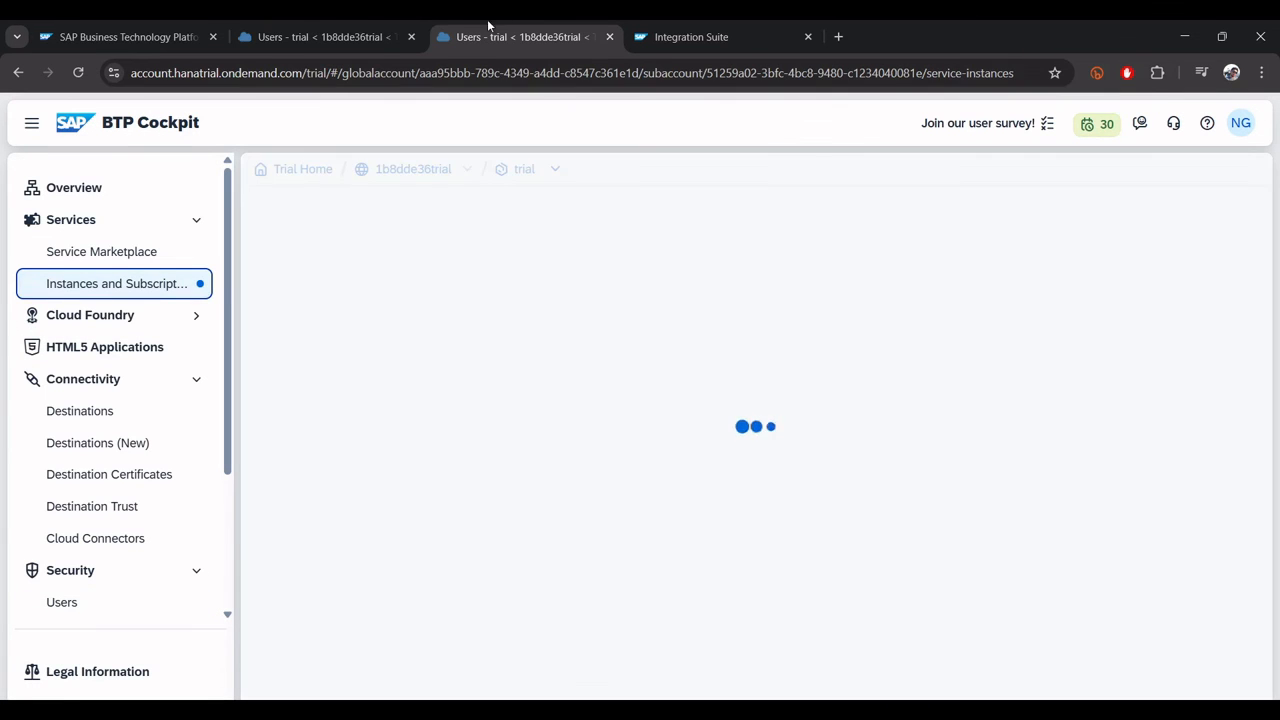
left_click(330, 36)
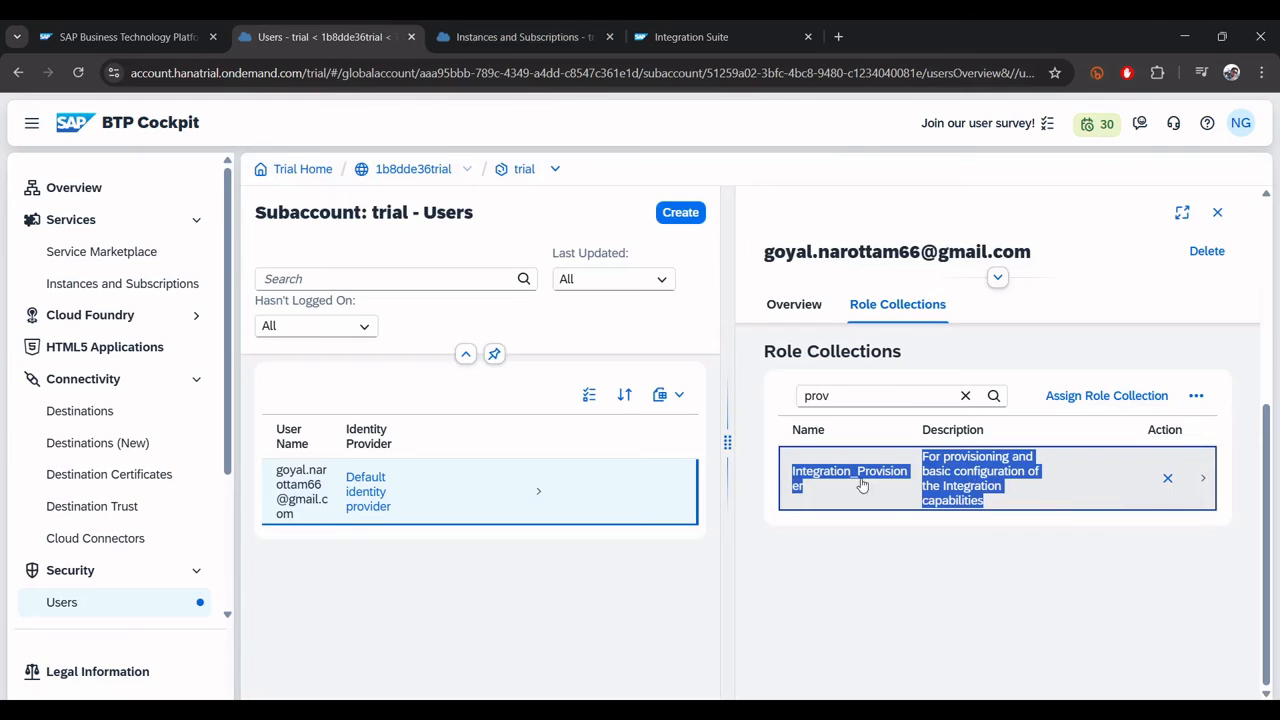
left_click(504, 30)
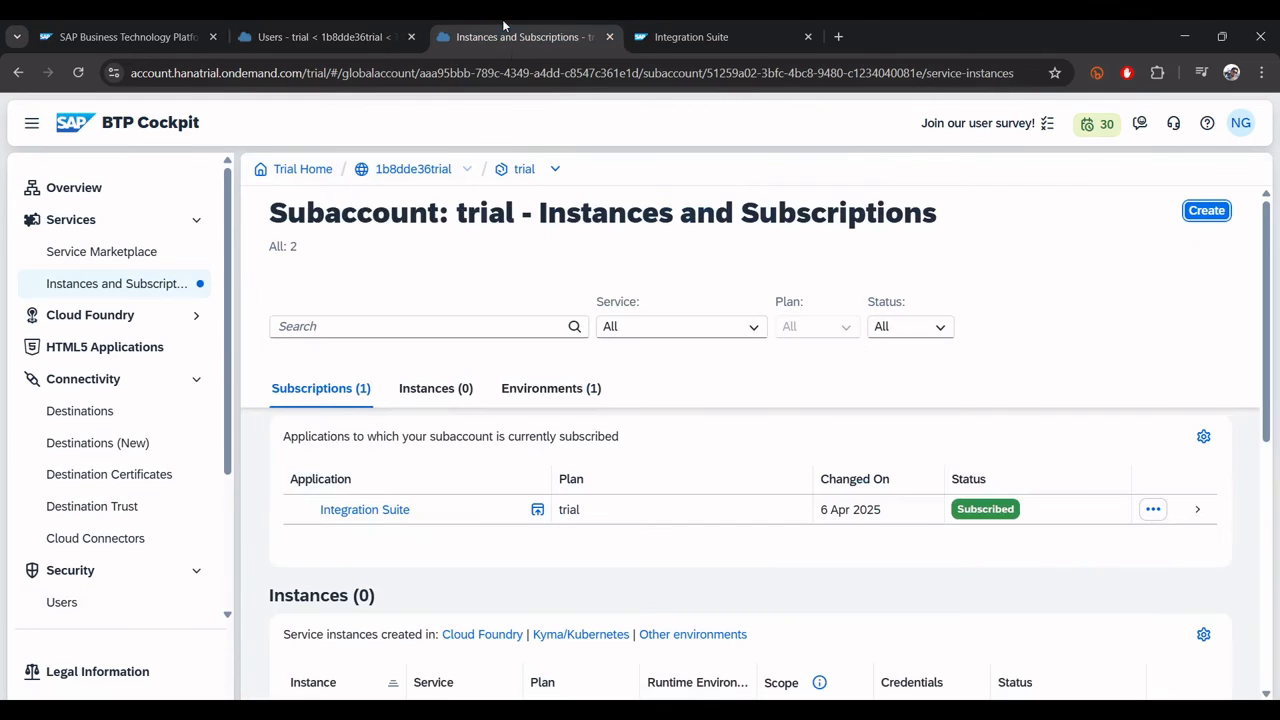
left_click_drag(288, 524, 363, 527)
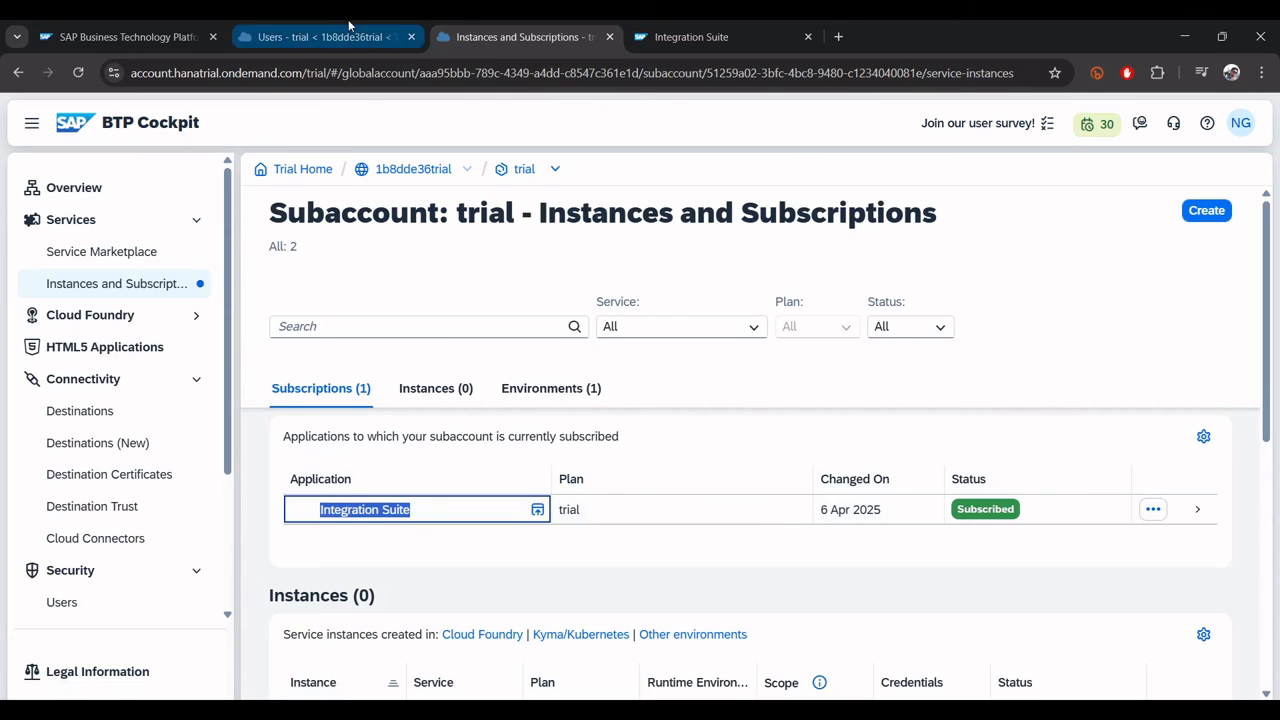
Return to the user's role collections, replace the search with "inte", and review the integration-related role collections
left_click(320, 36)
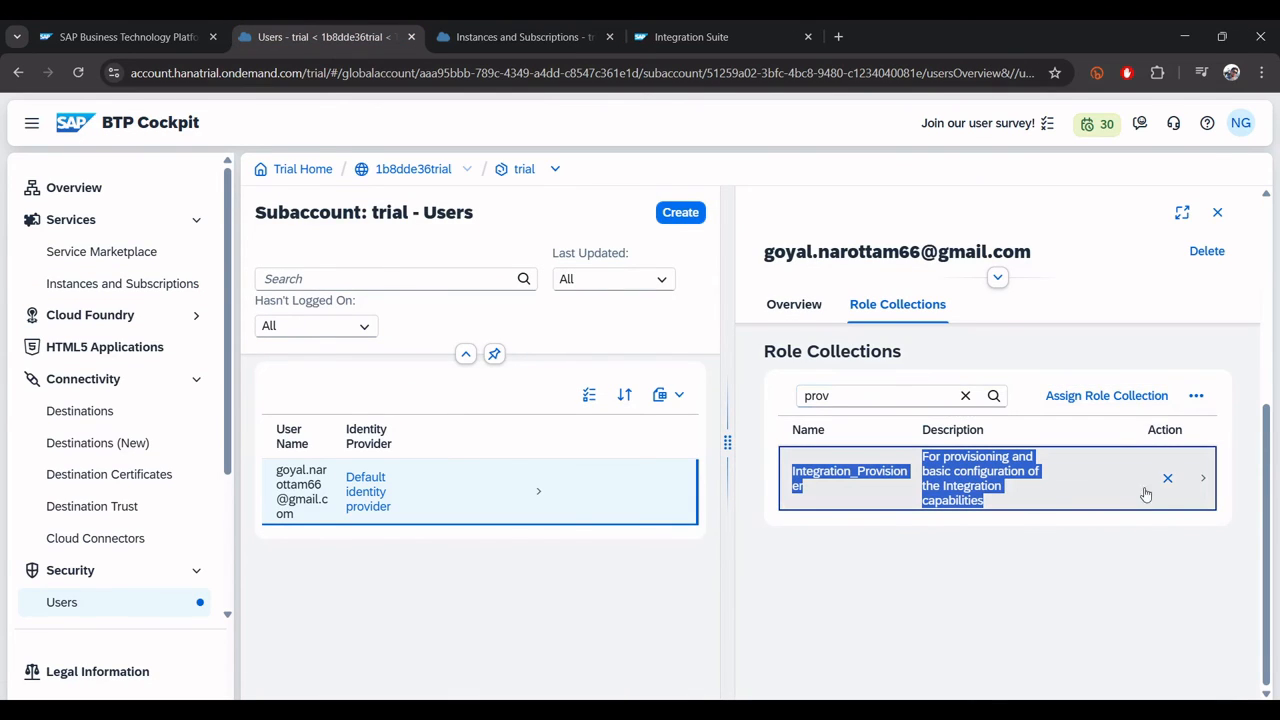
left_click(965, 396)
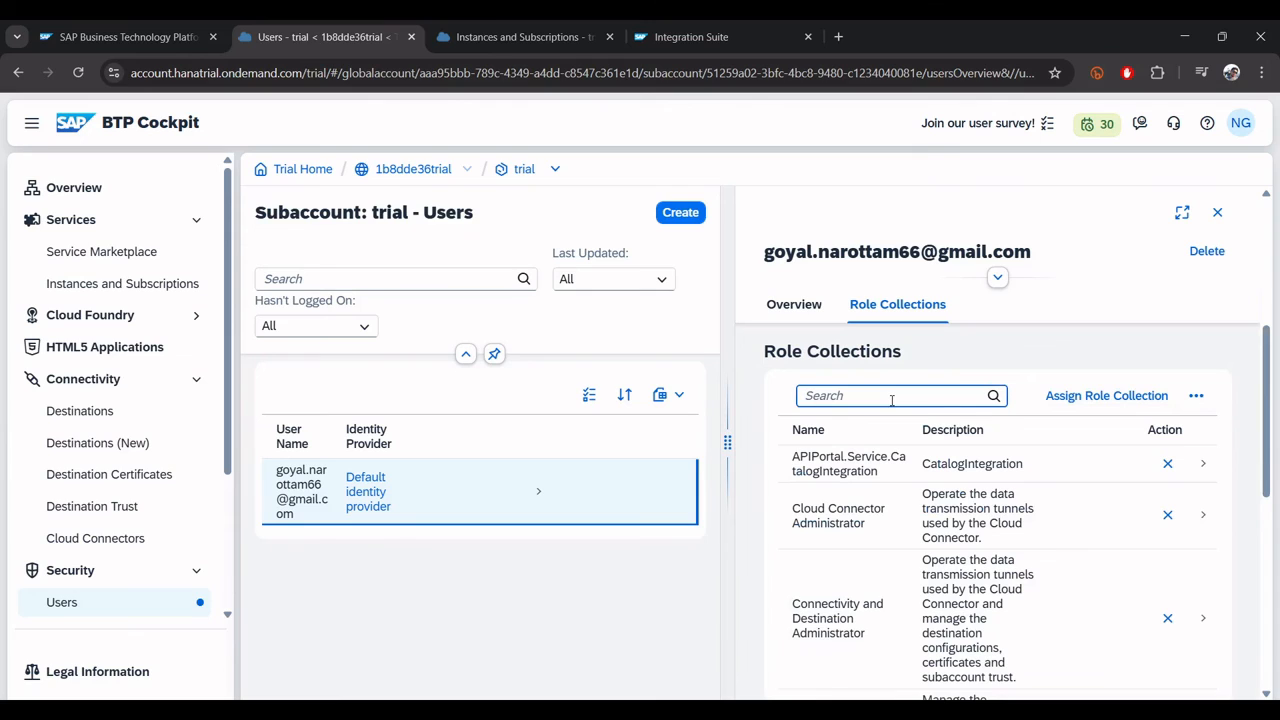
type("inter")
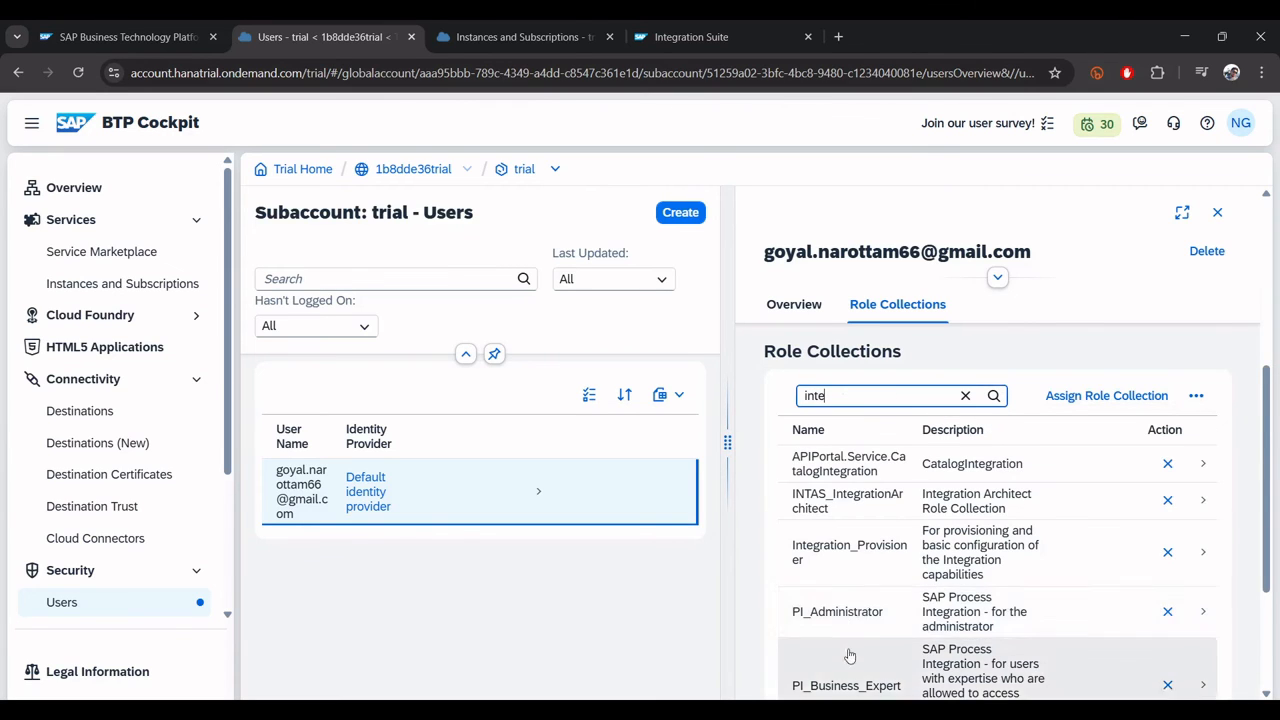
scroll(855, 640, "down", 1)
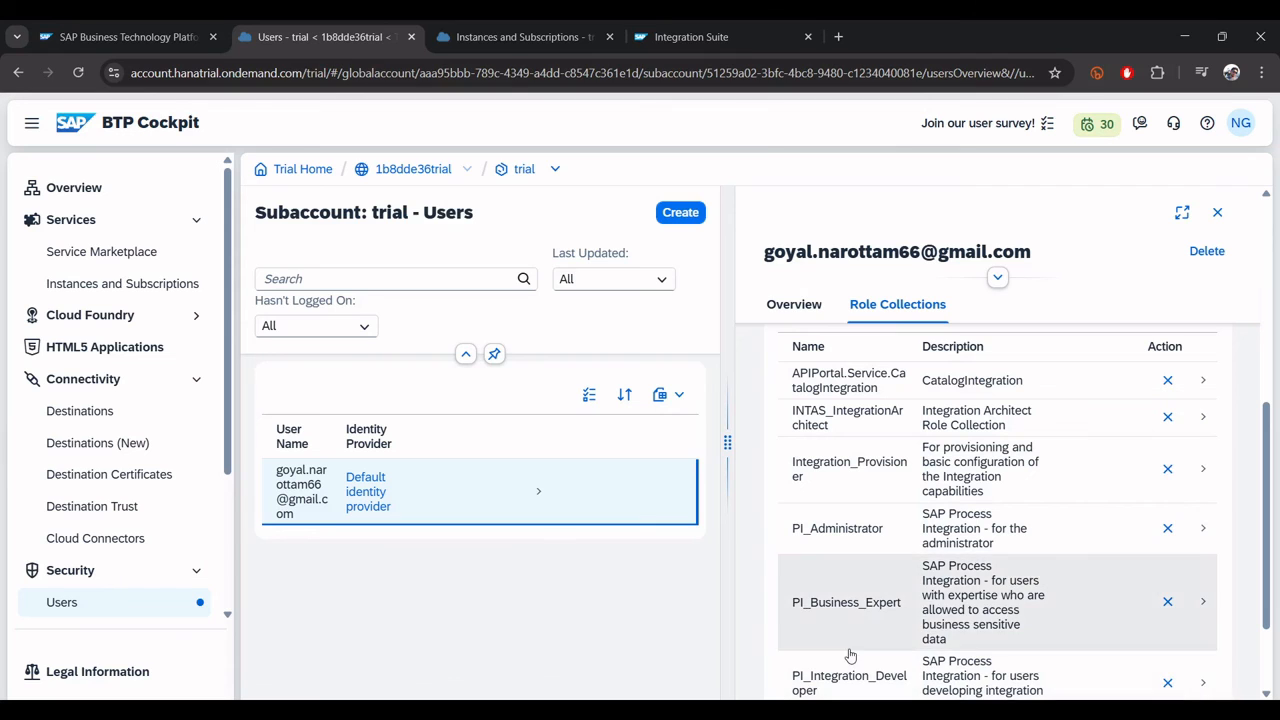
Revisit the First iFlow editor, then review the subaccount's subscriptions and Cloud Foundry environment in Instances and Subscriptions
left_click(667, 37)
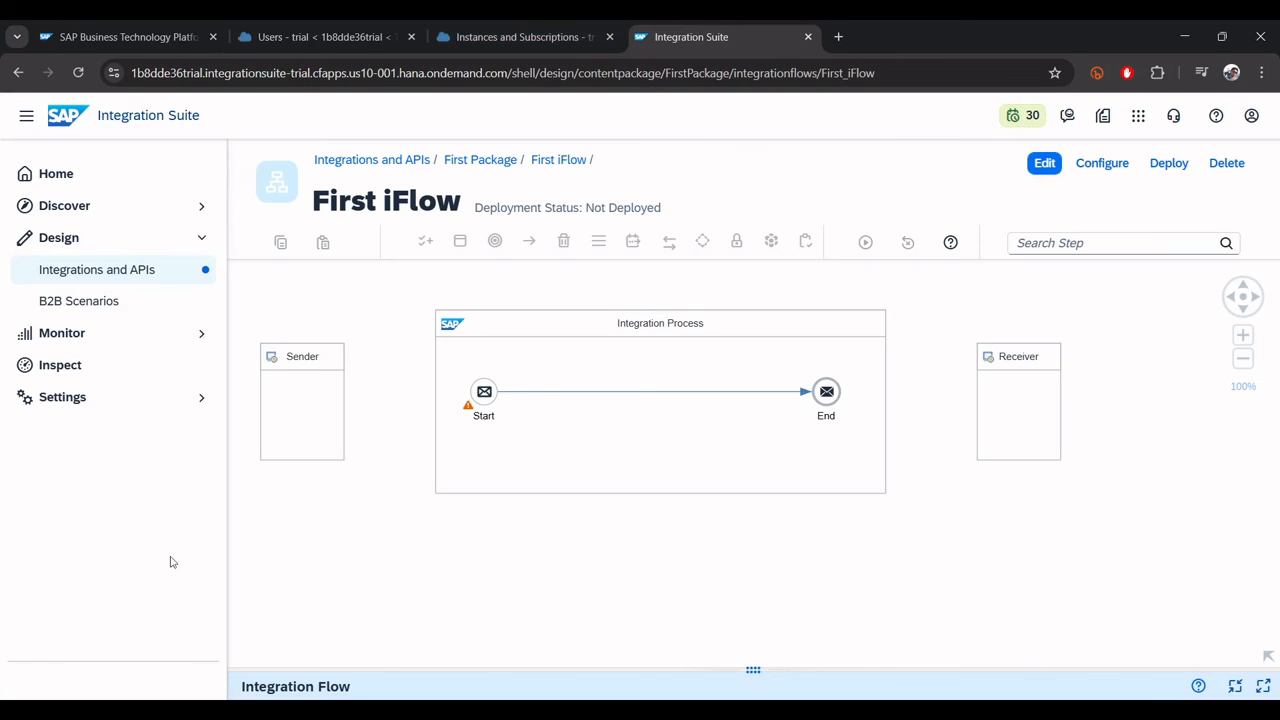
left_click(543, 30)
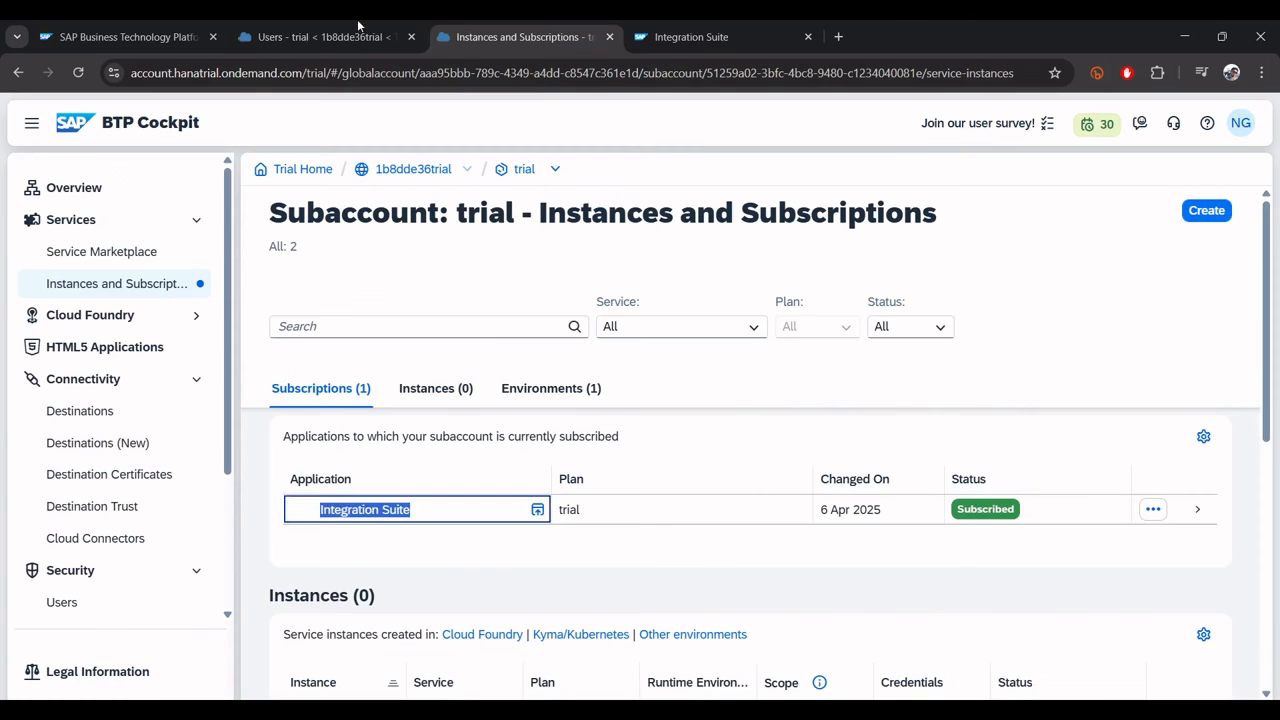
left_click(343, 25)
left_click(520, 37)
scroll(491, 520, "down", 5)
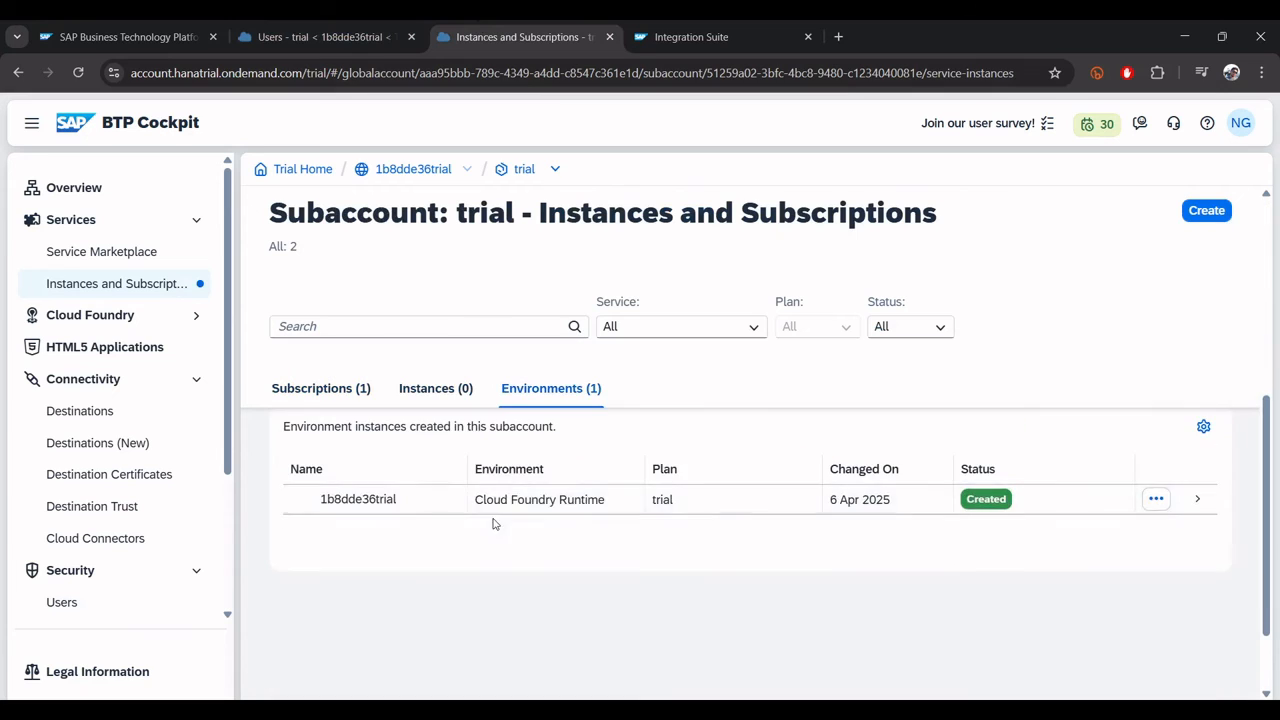
scroll(491, 522, "up", 3)
scroll(491, 526, "up", 3)
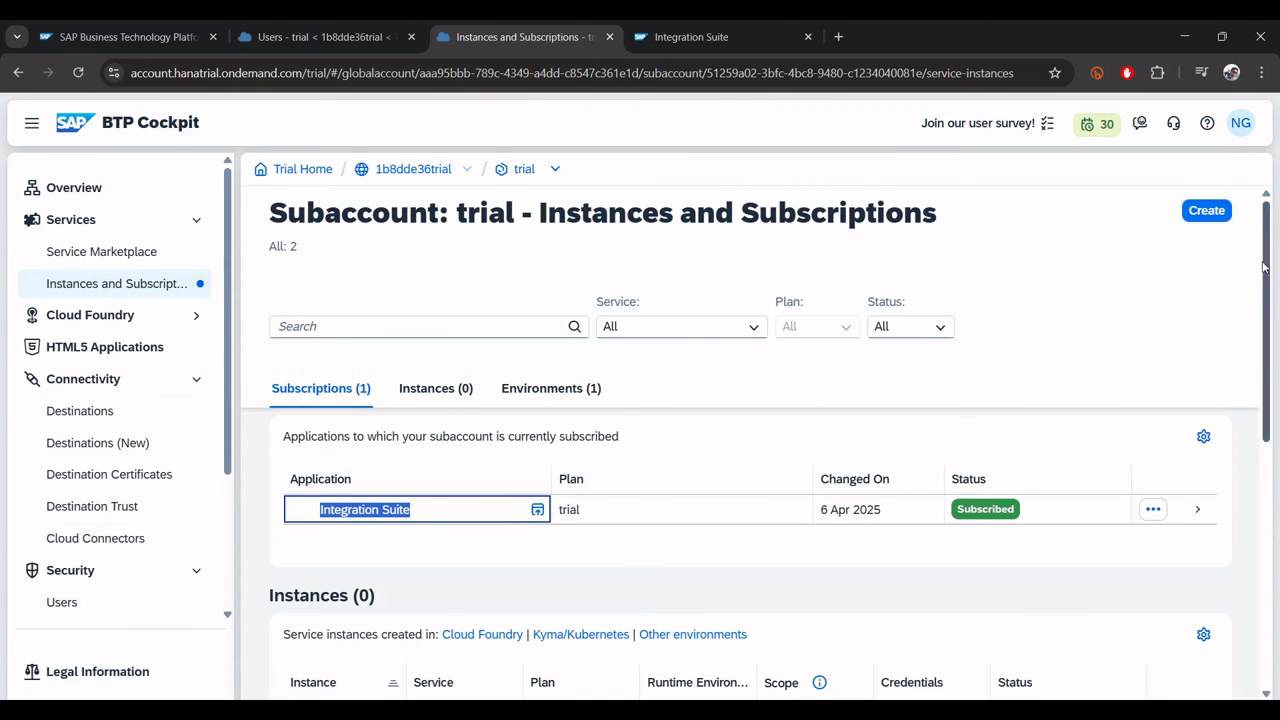
Start a new instance of the SAP Process Integration Runtime service with the integration-flow plan
left_click(1208, 214)
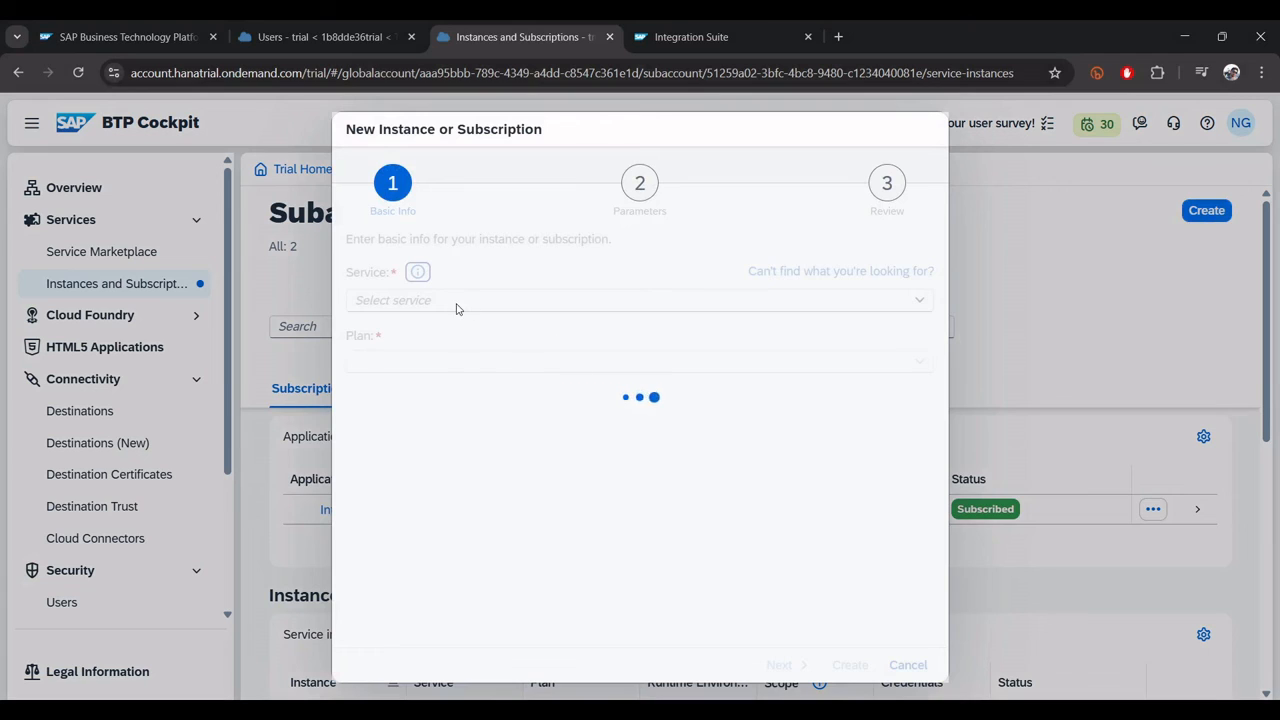
type("Run")
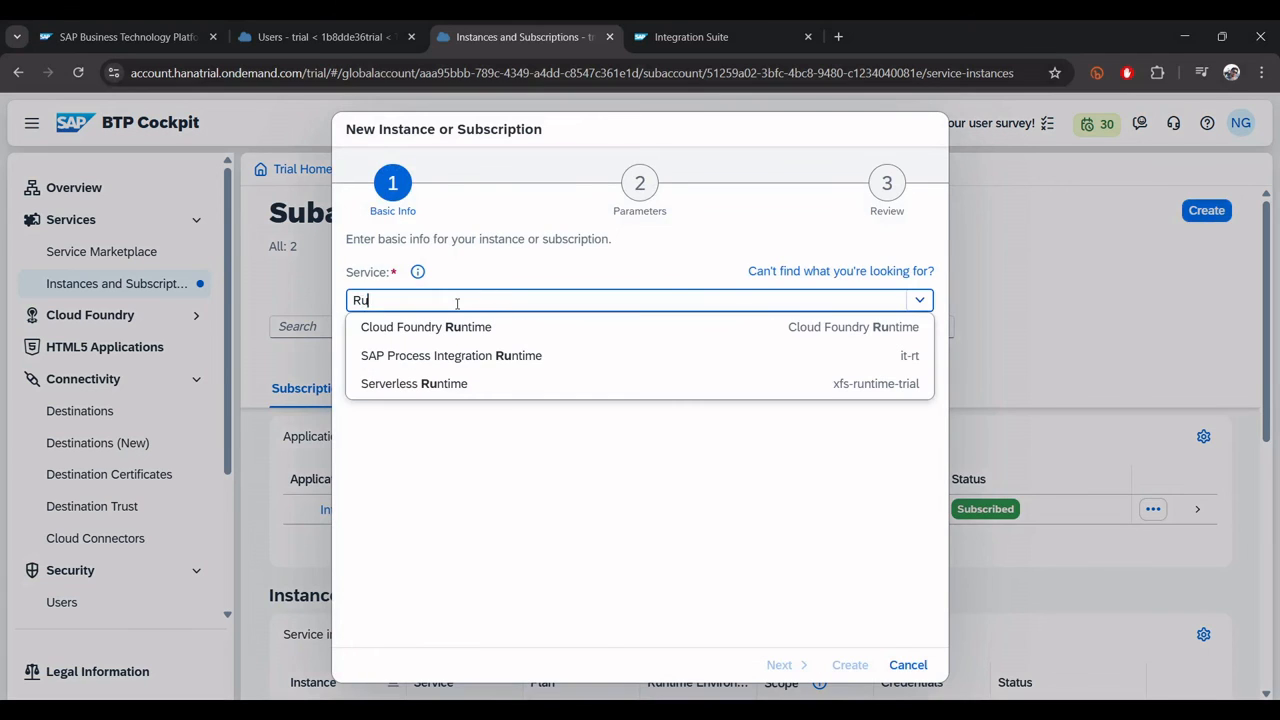
left_click(412, 356)
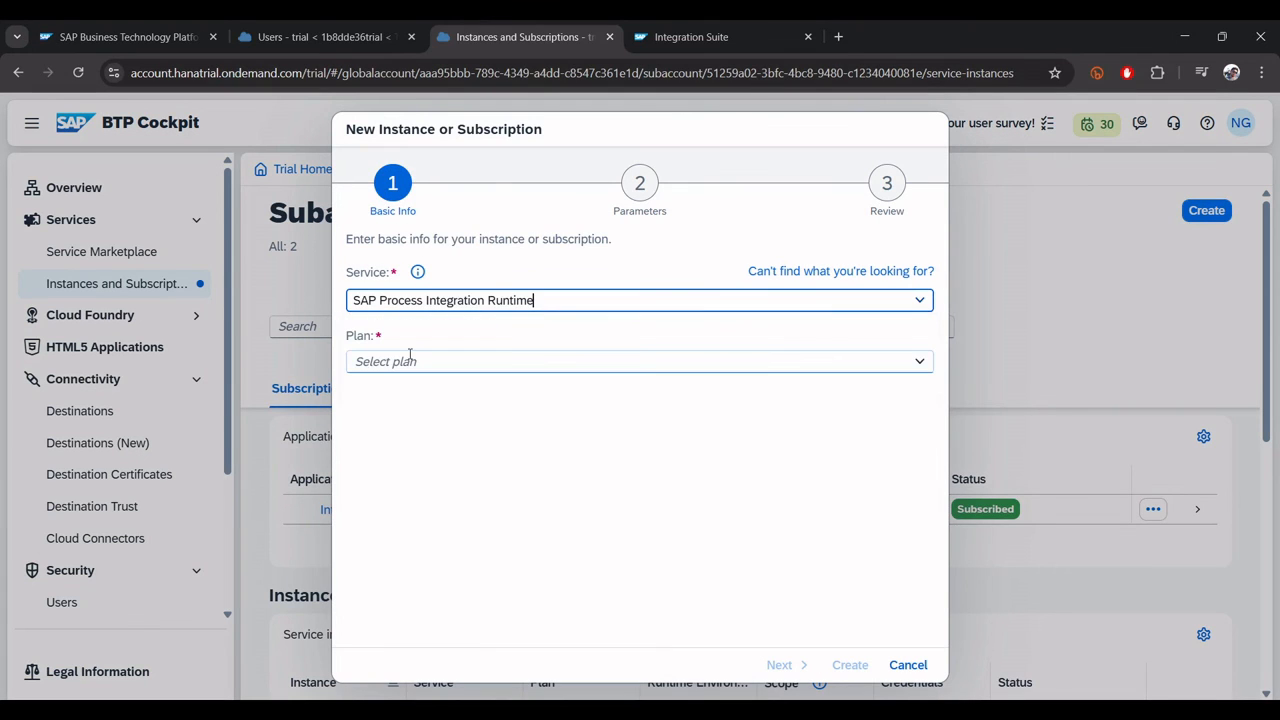
left_click(920, 361)
left_click(400, 456)
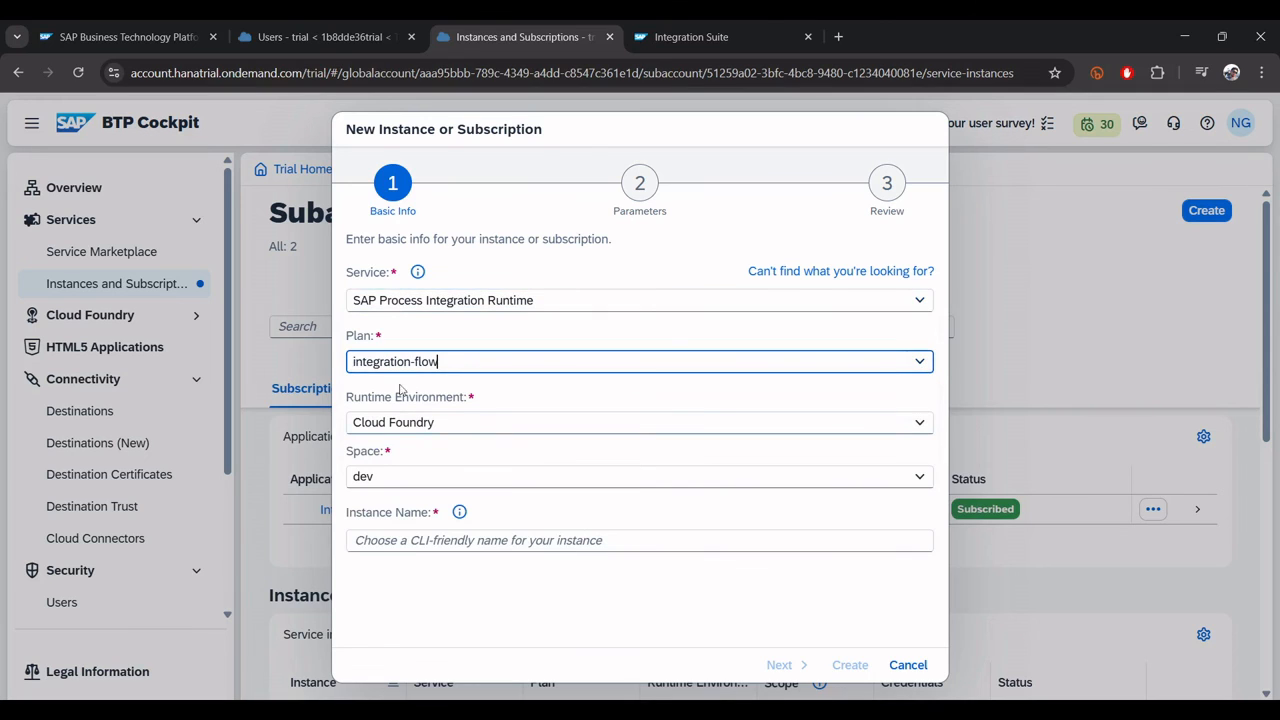
Name the instance trial, accept the default parameters, and create it
left_click(435, 542)
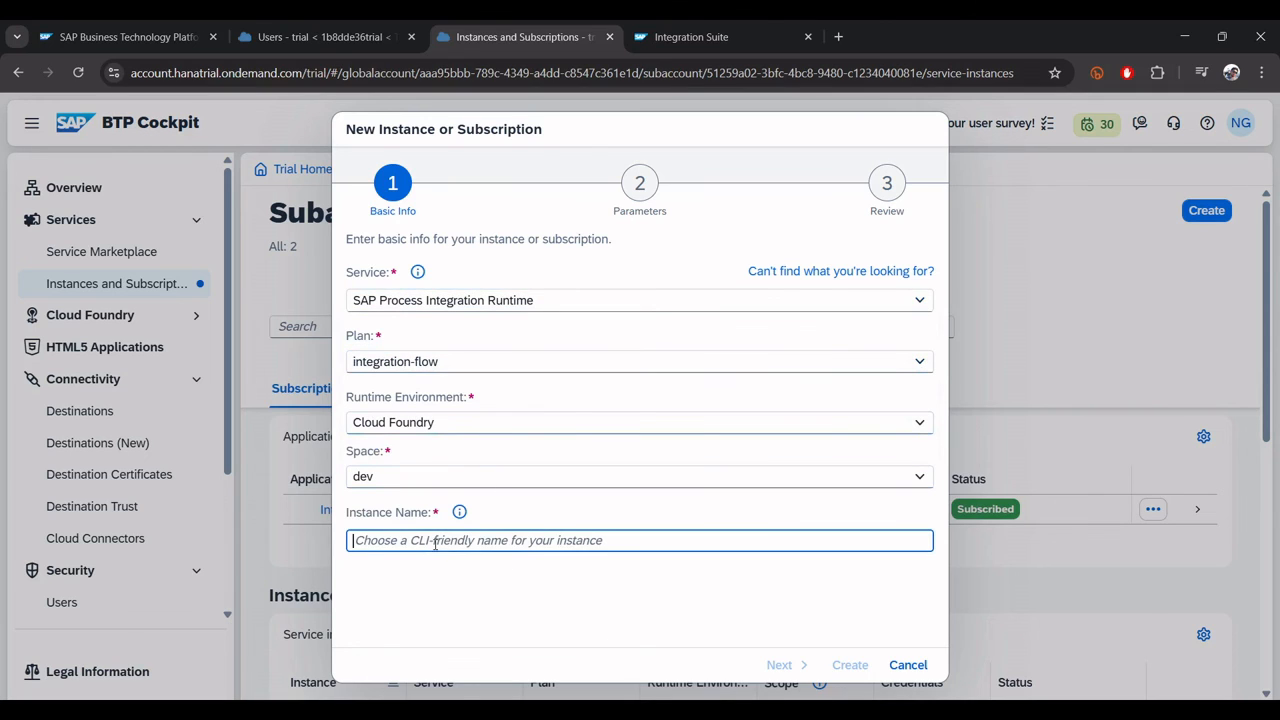
type("trial")
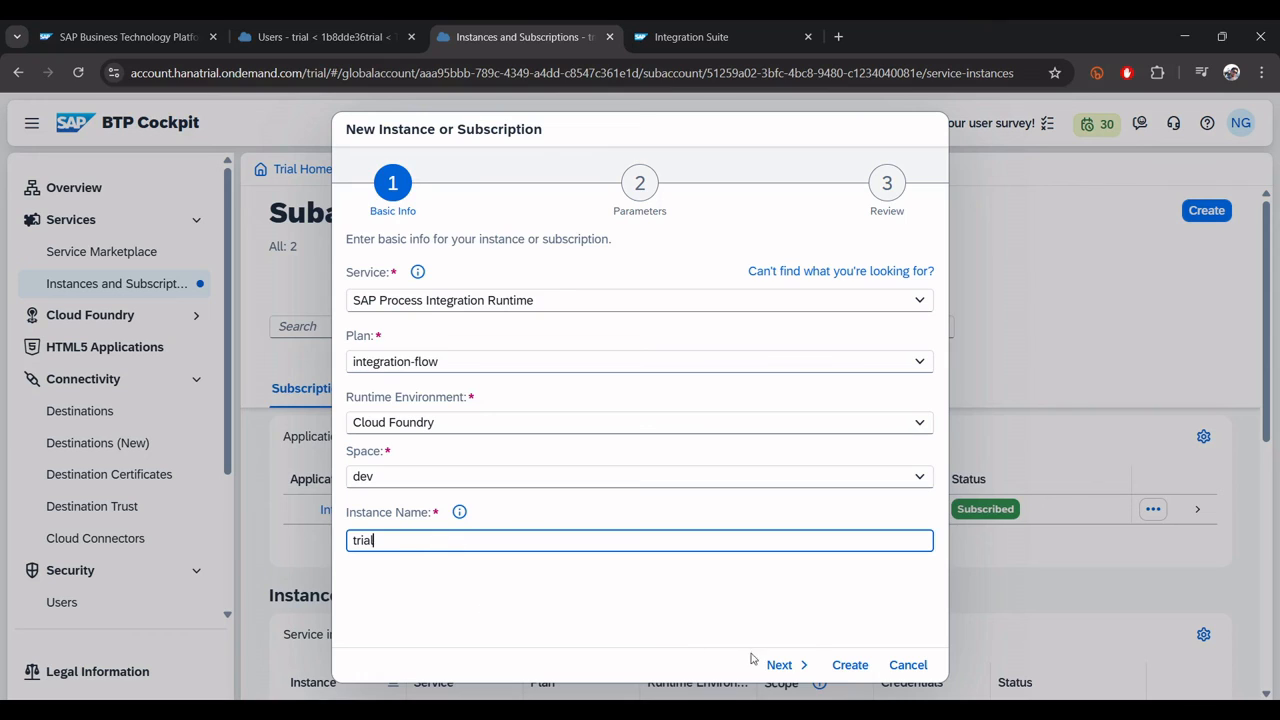
left_click(779, 665)
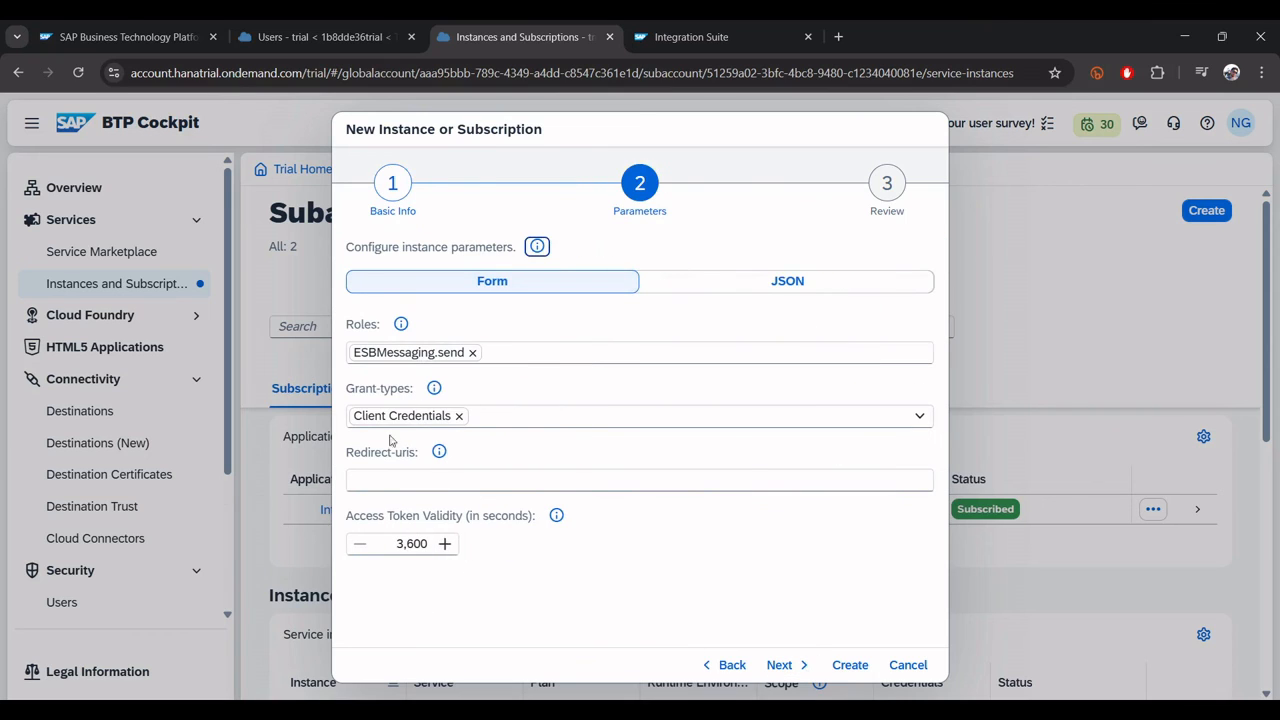
left_click(783, 666)
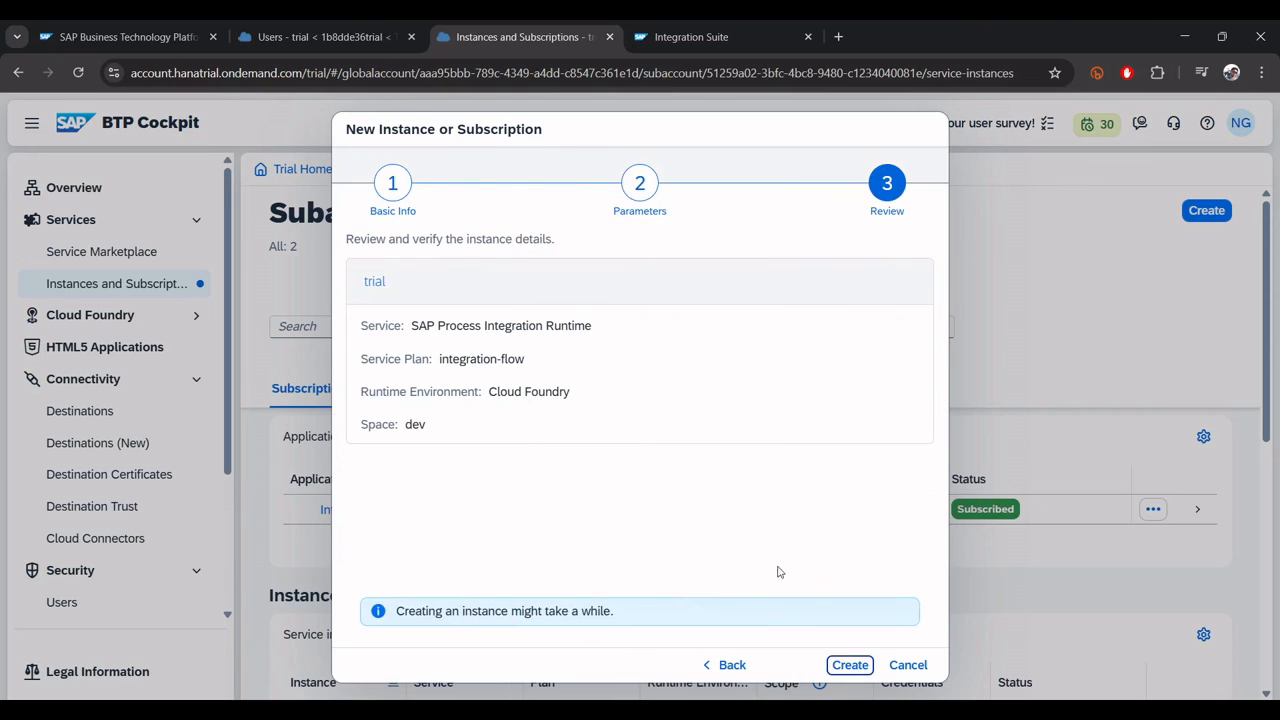
left_click(850, 665)
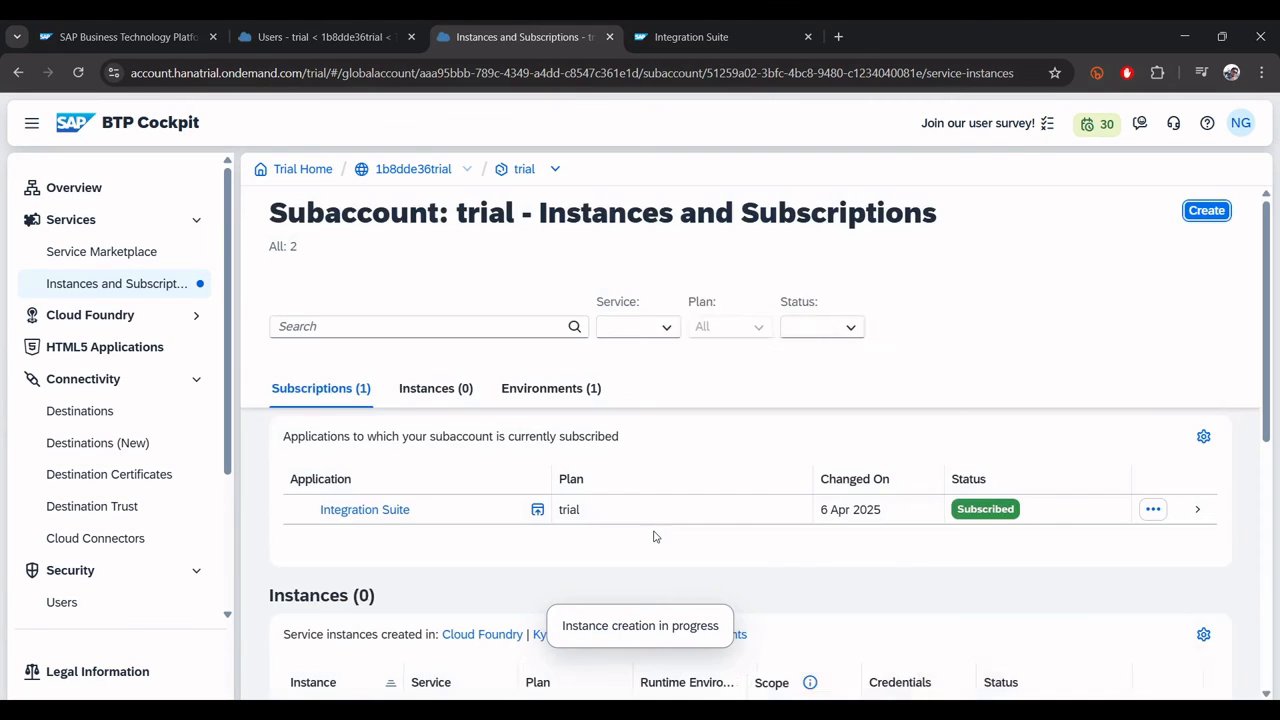
Open the details of the new trial instance and go to its service keys
scroll(654, 534, "down", 1)
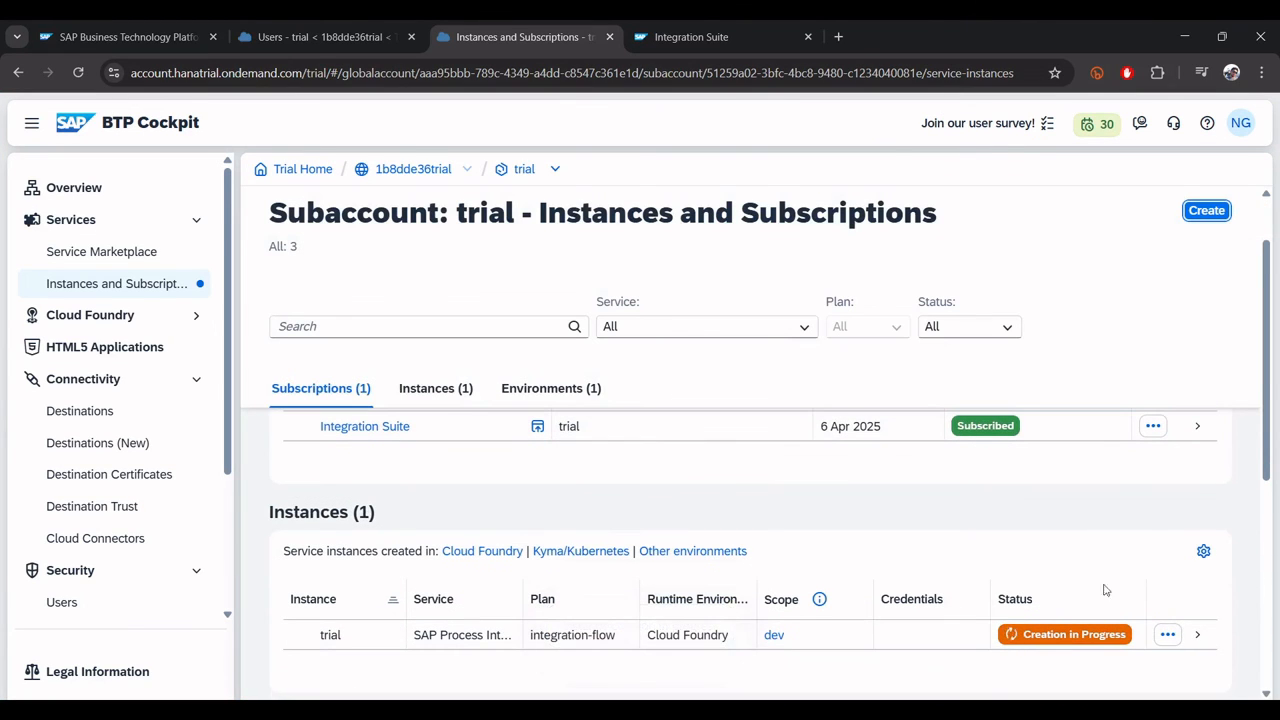
left_click(1197, 636)
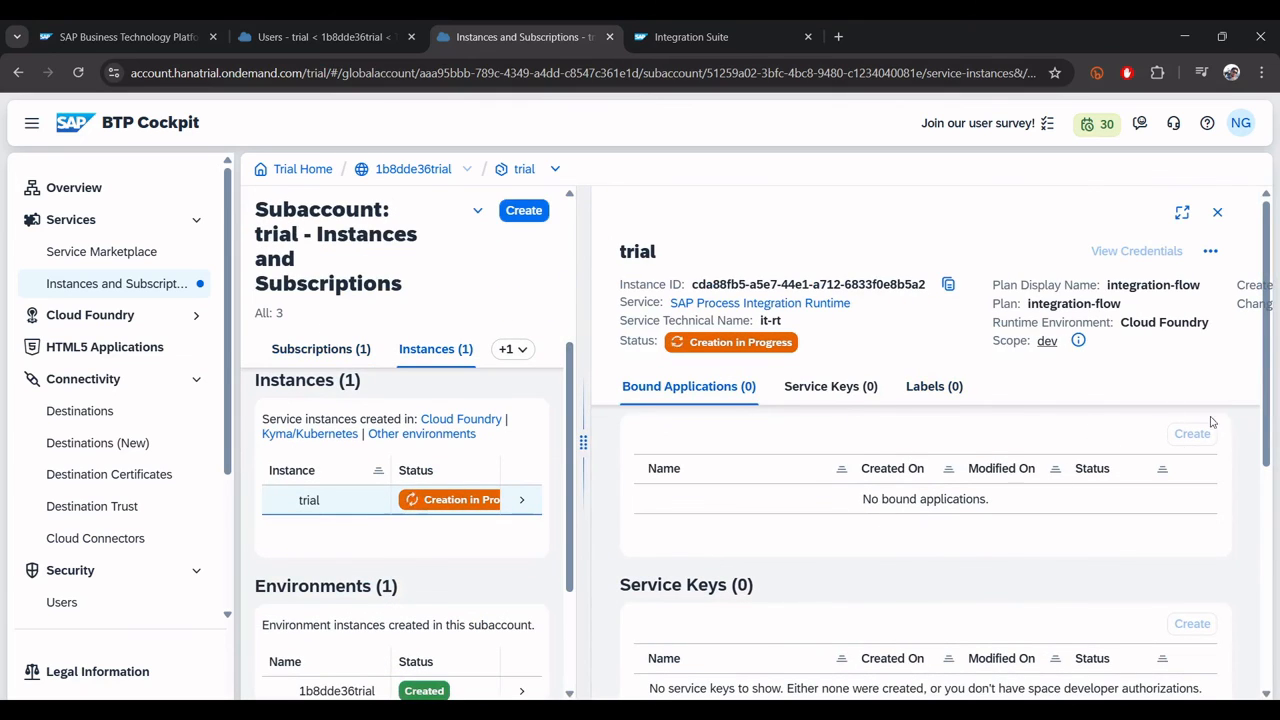
left_click(830, 386)
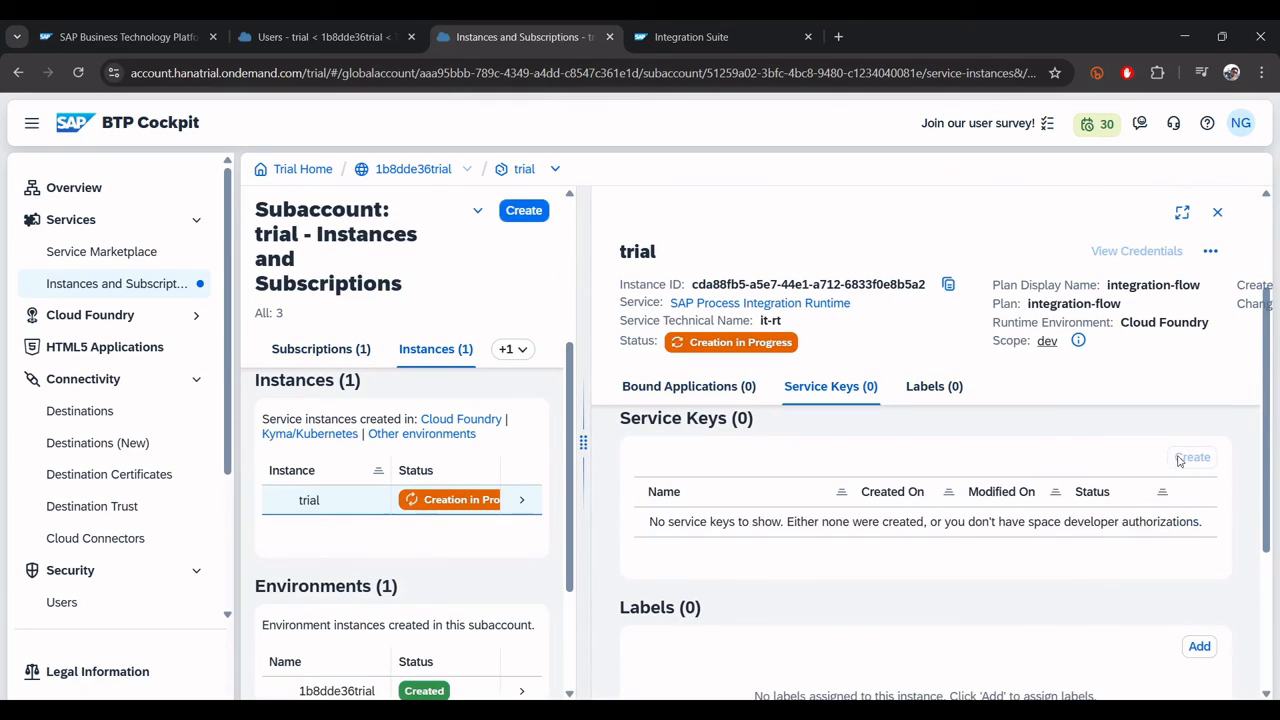
Close the trial instance's details and reopen them from the instances list to refresh its creation status
left_click(1217, 212)
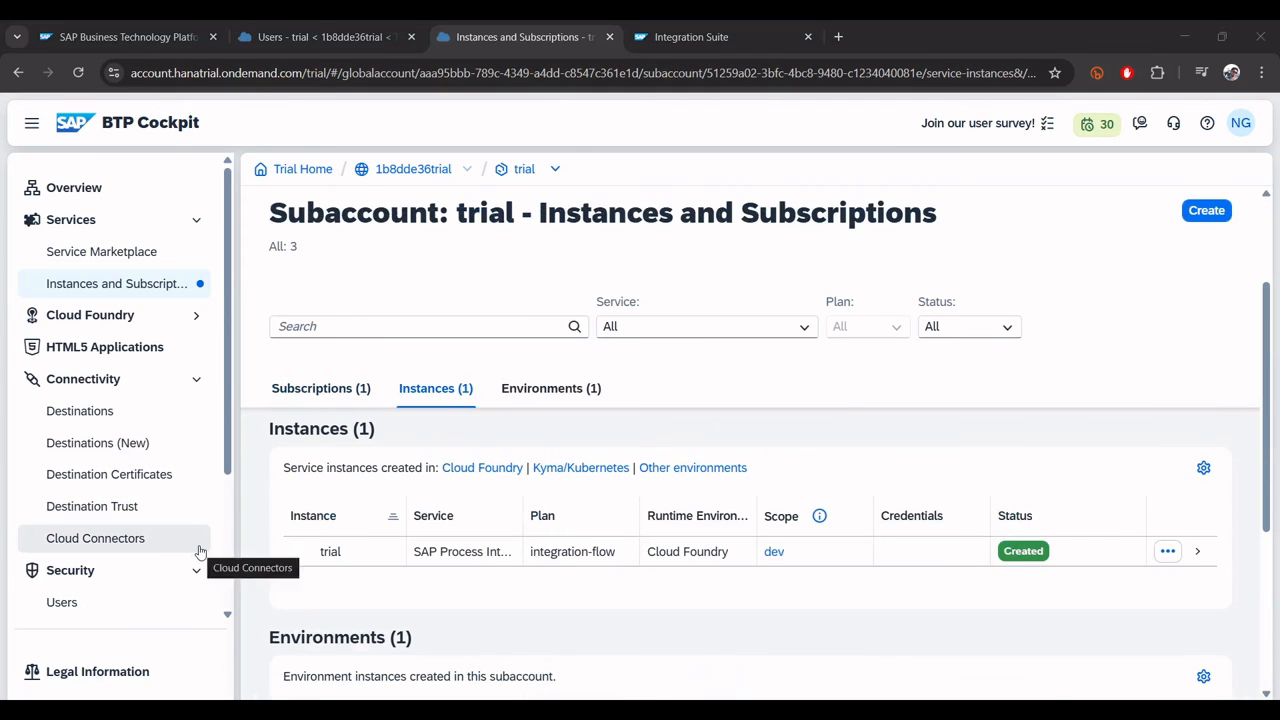
scroll(191, 600, "down", 3)
scroll(537, 543, "down", 3)
scroll(603, 554, "up", 3)
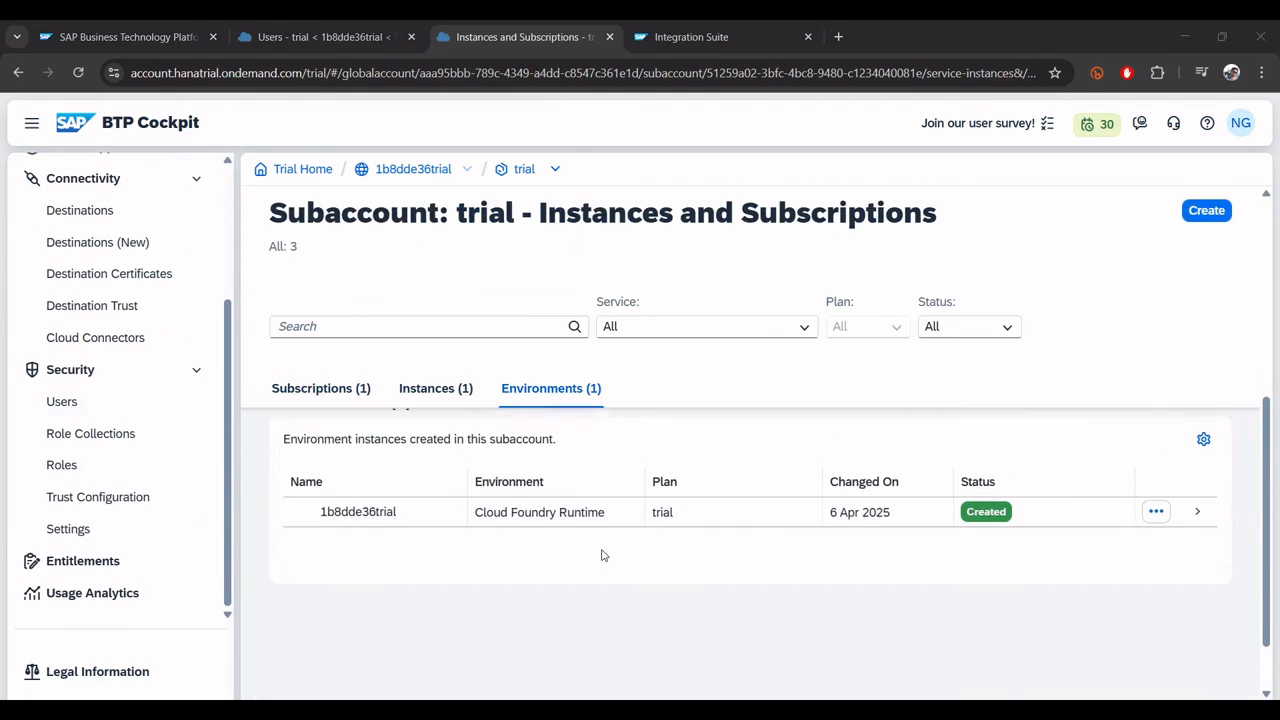
left_click(1192, 634)
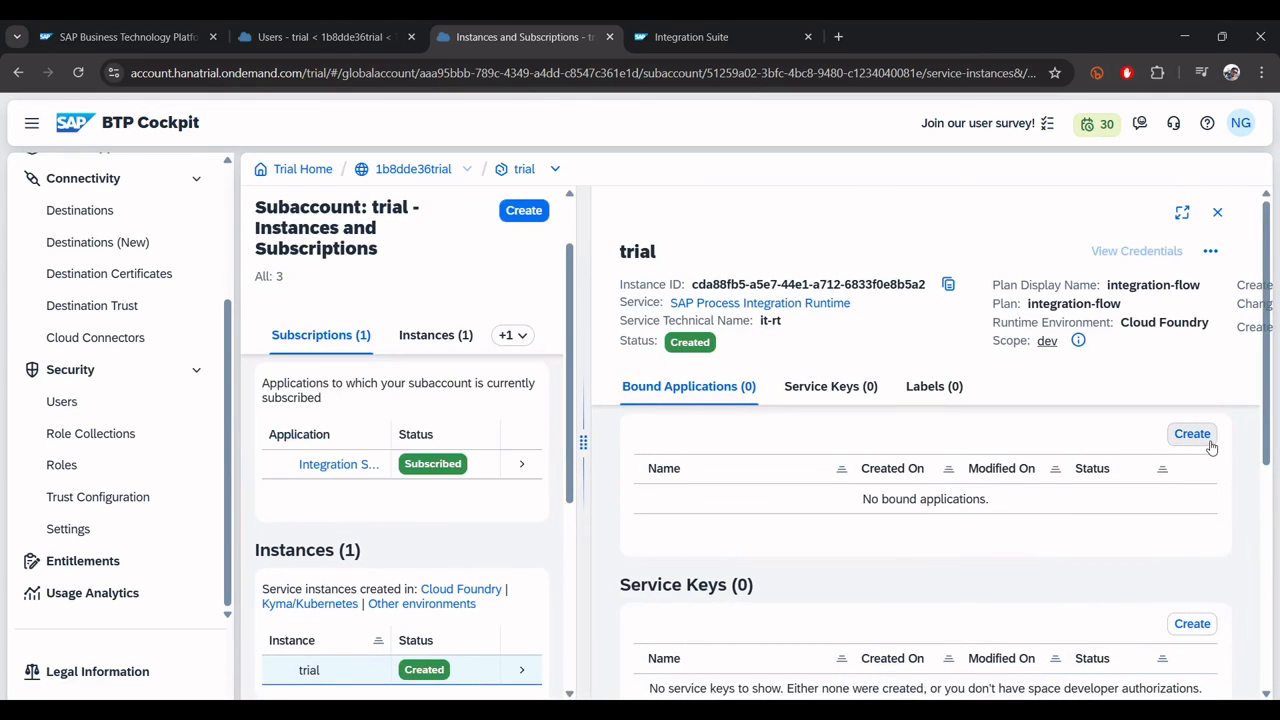
Create a service key named key for the trial instance, keeping the default ClientId/Secret key type and binding parameters
scroll(1077, 517, "down", 3)
left_click(1192, 457)
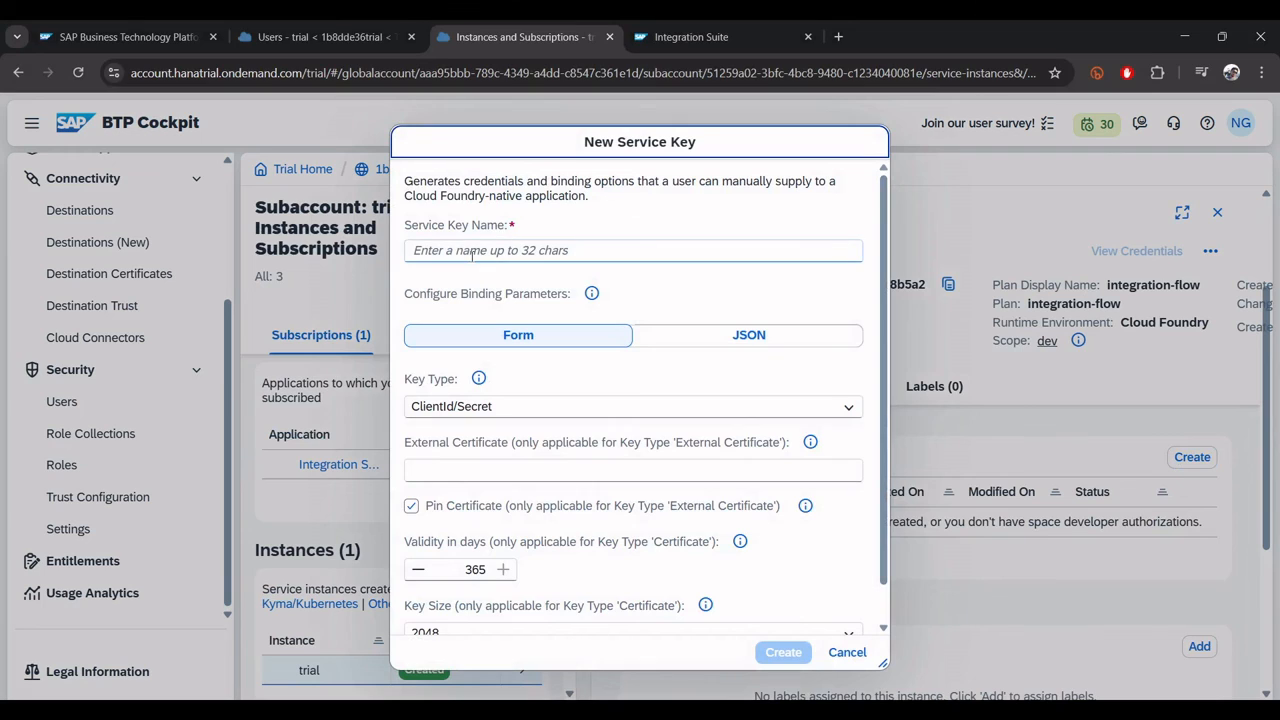
left_click(472, 254)
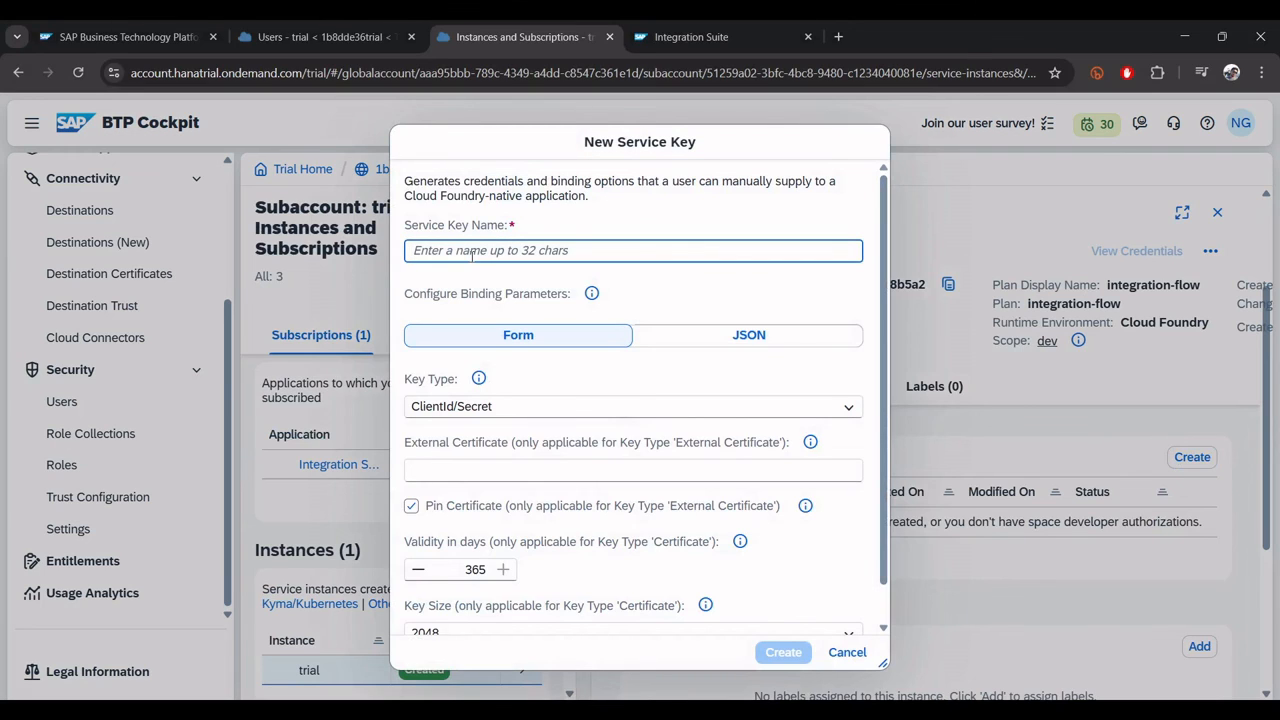
type("key")
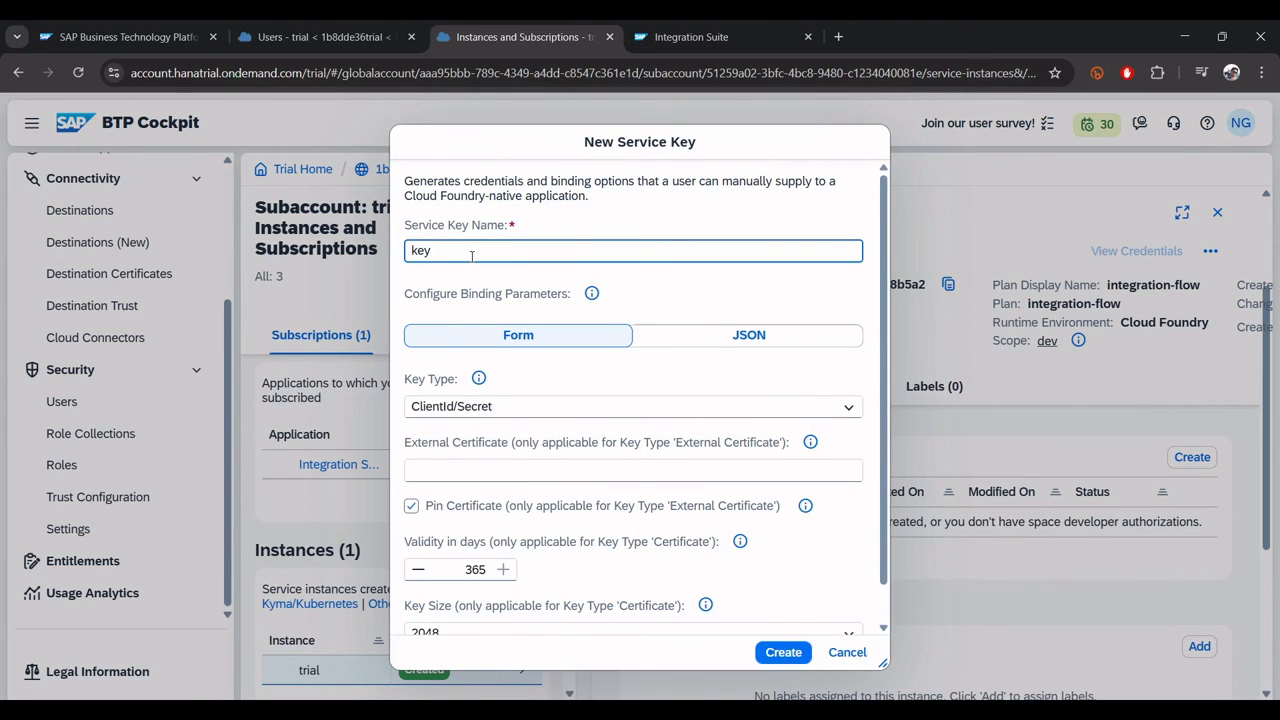
left_click(783, 652)
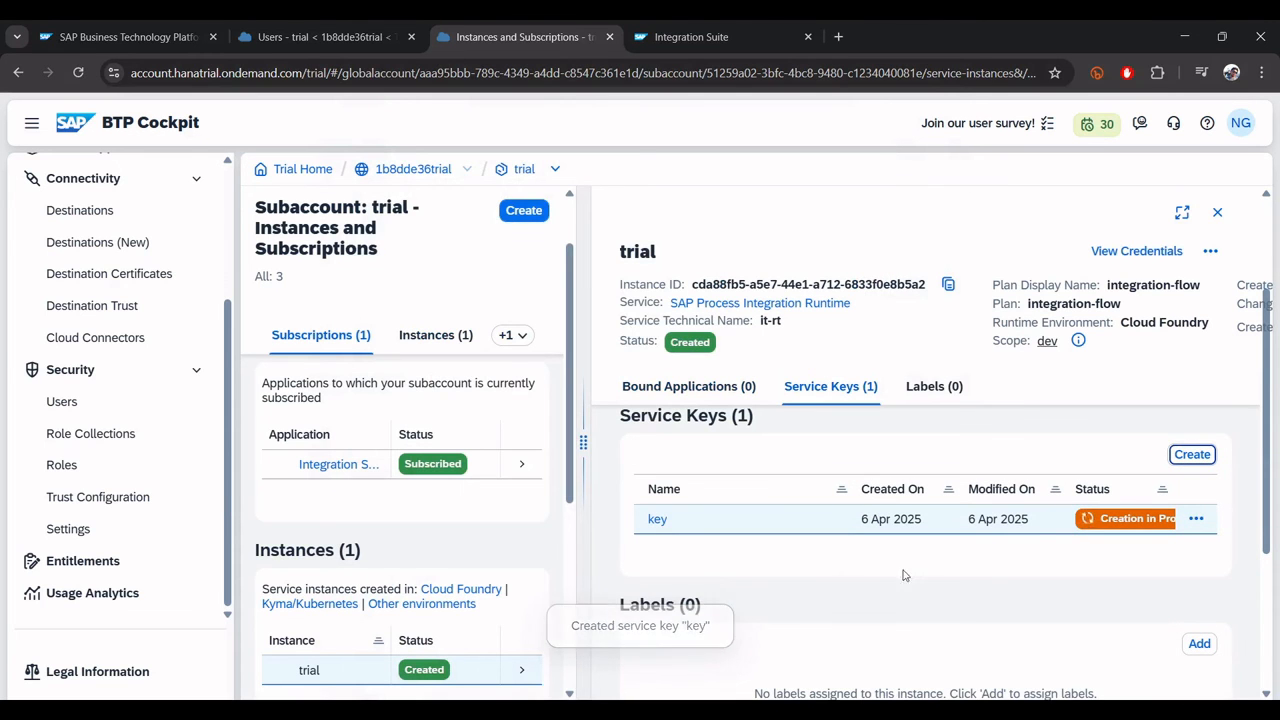
View the new service key's credentials as JSON and highlight the client ID and client secret entries
left_click(1196, 519)
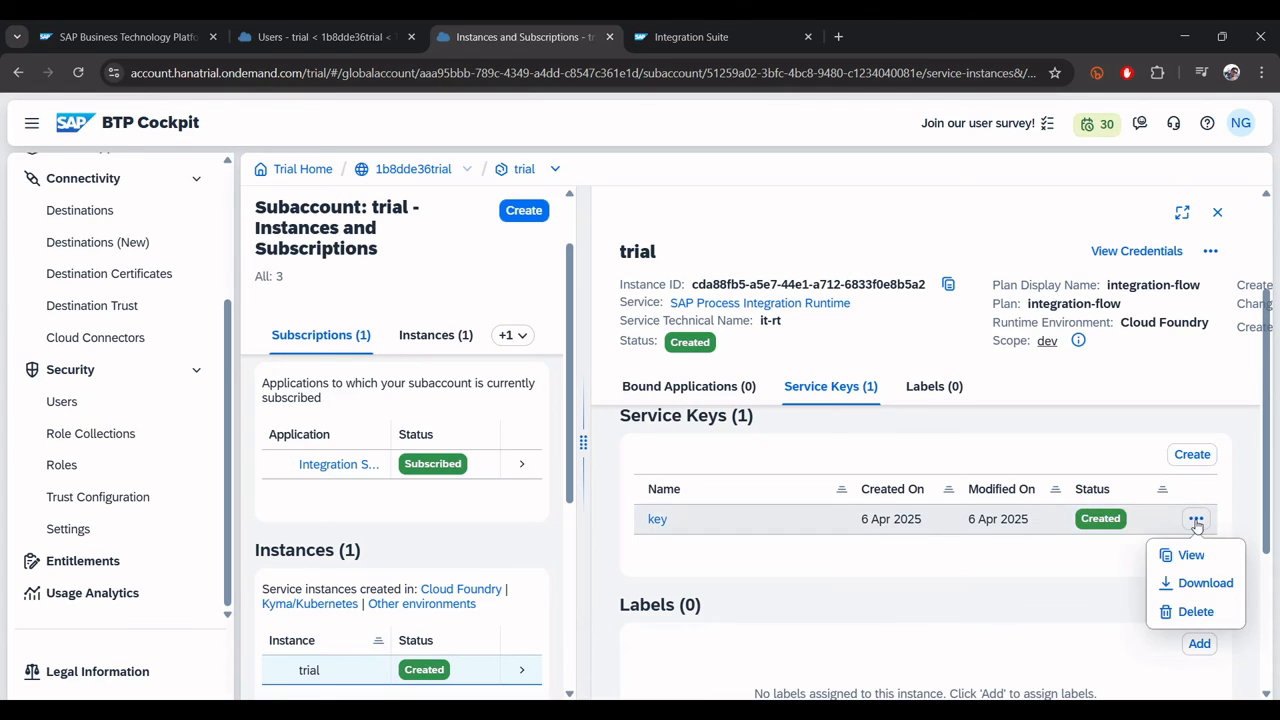
left_click(1199, 555)
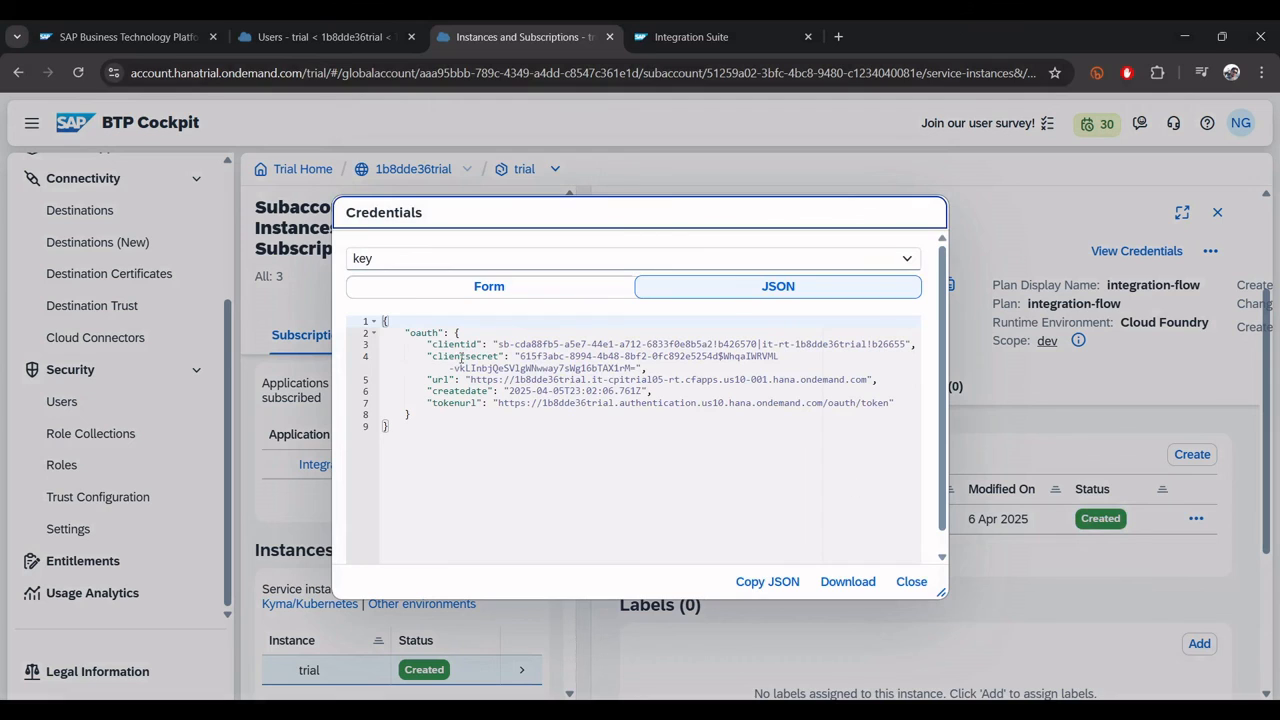
left_click_drag(405, 334, 848, 349)
left_click(499, 360)
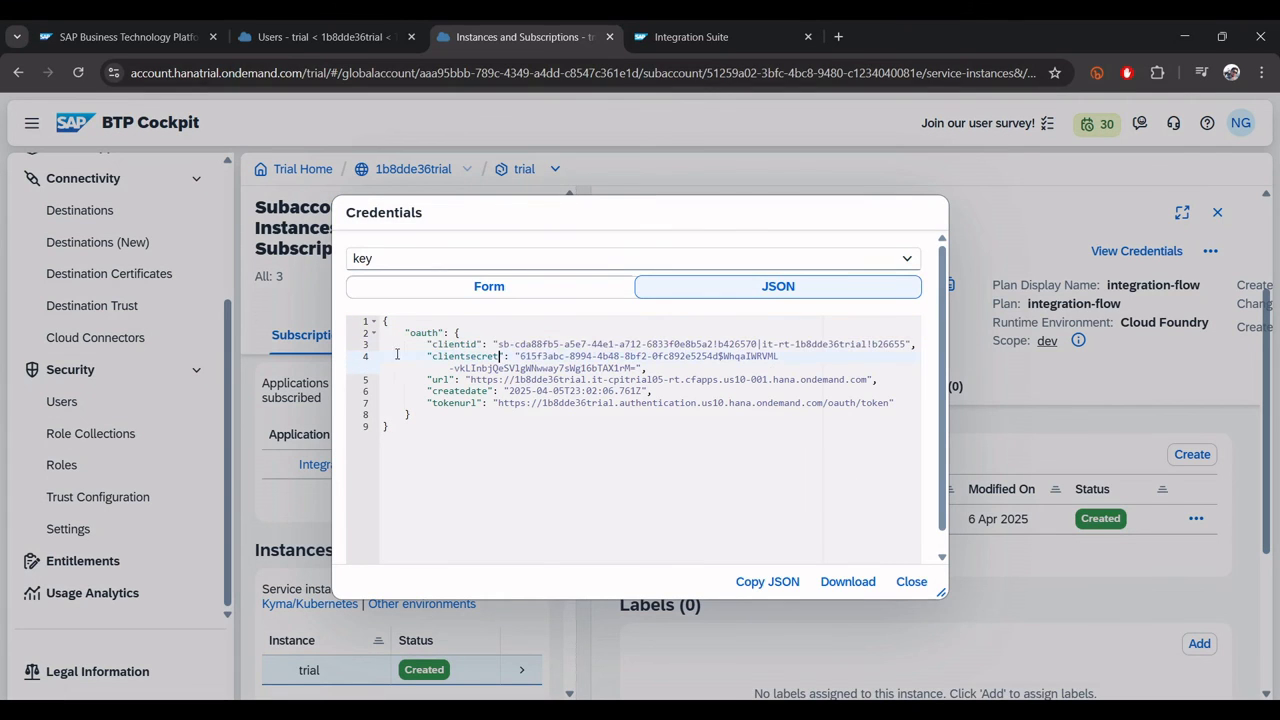
left_click_drag(397, 354, 816, 370)
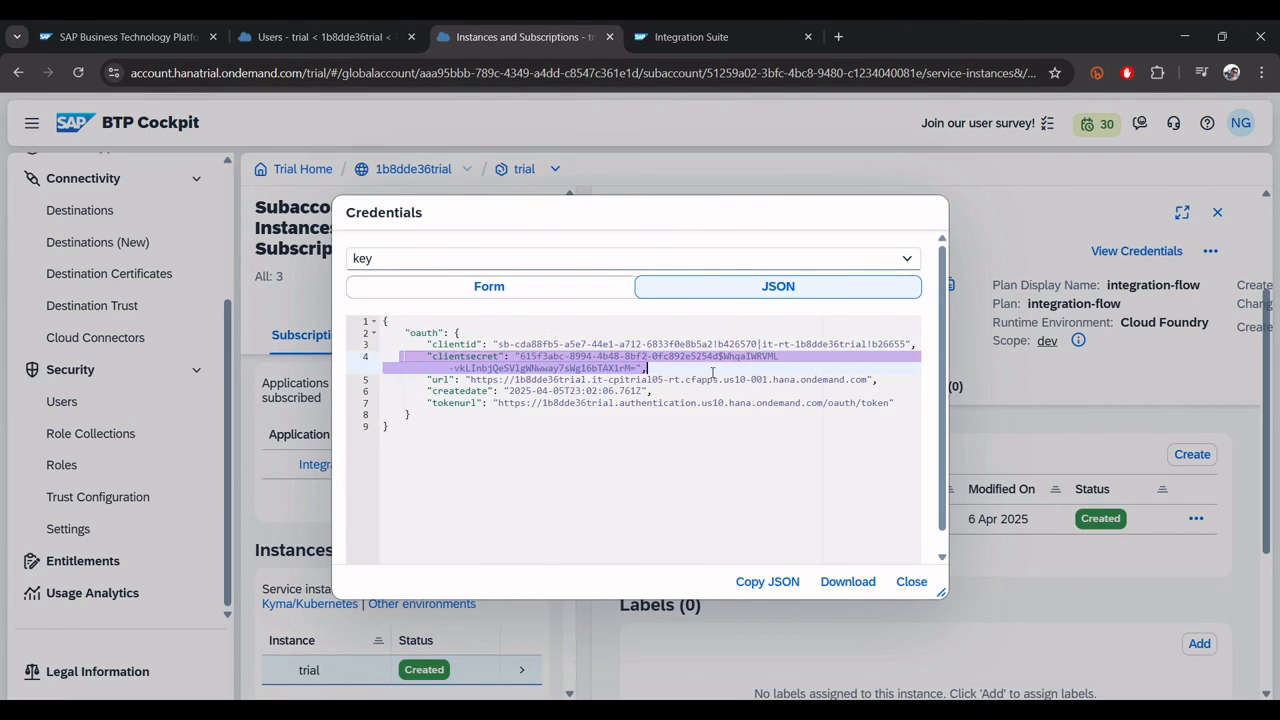